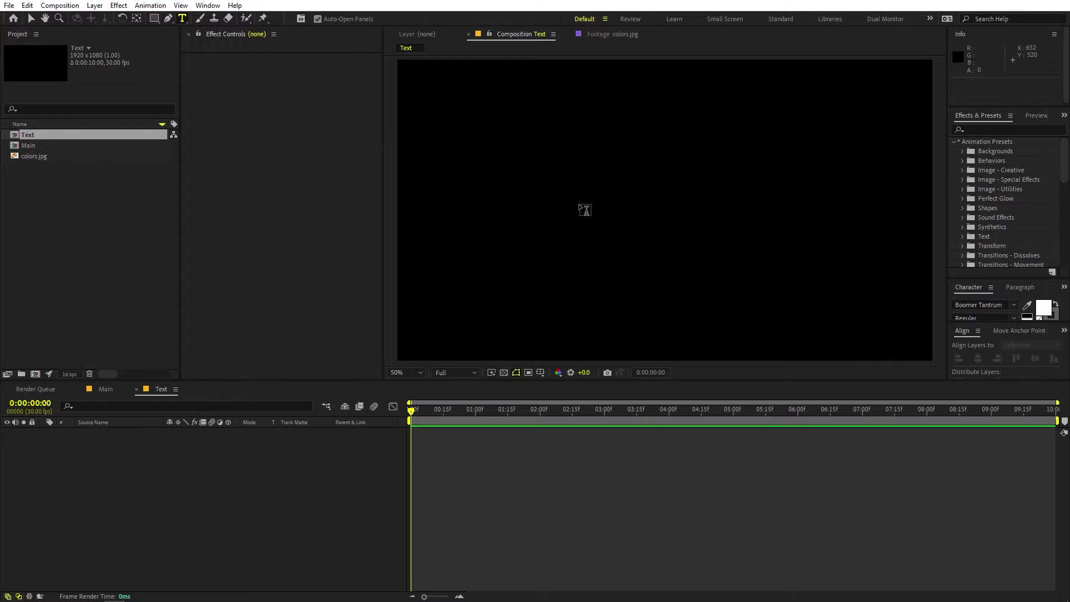
Add a text layer reading "MoTION" and centre it horizontally and vertically in the Text composition.
click(581, 207)
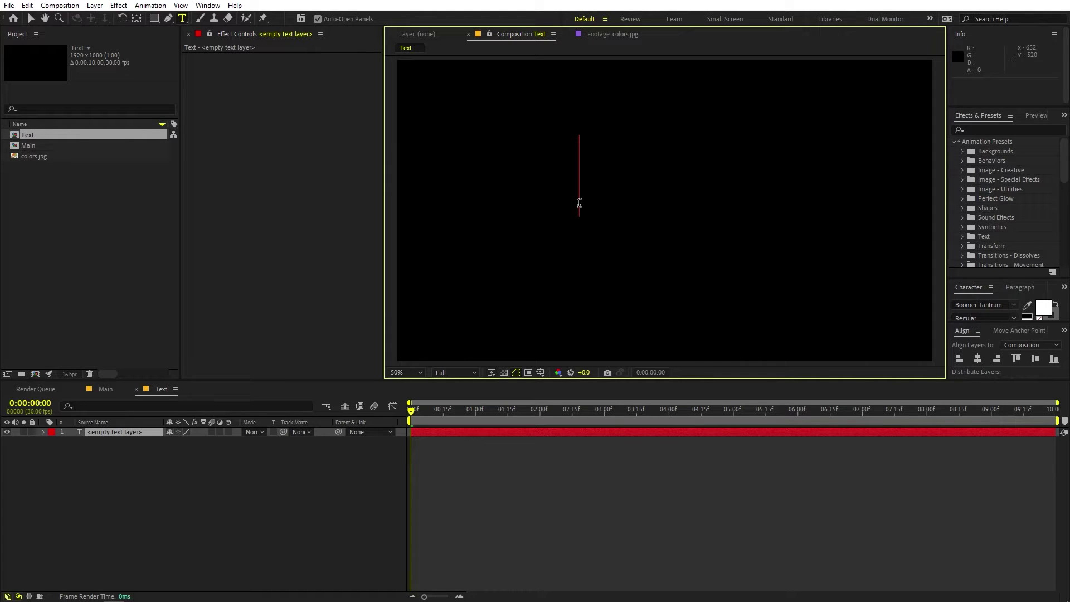
text(MoTION)
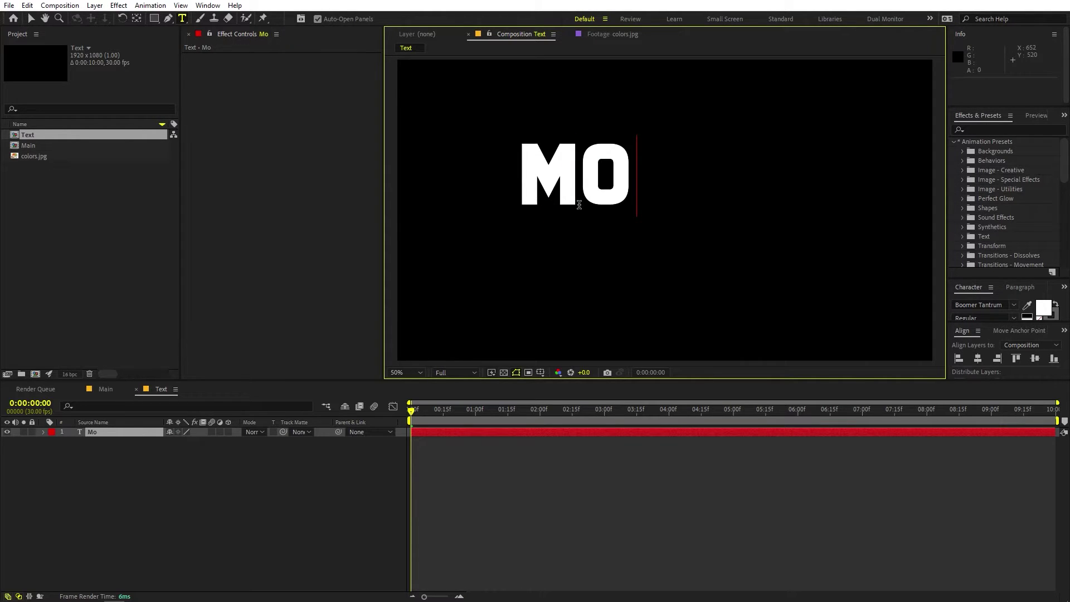
key(Escape)
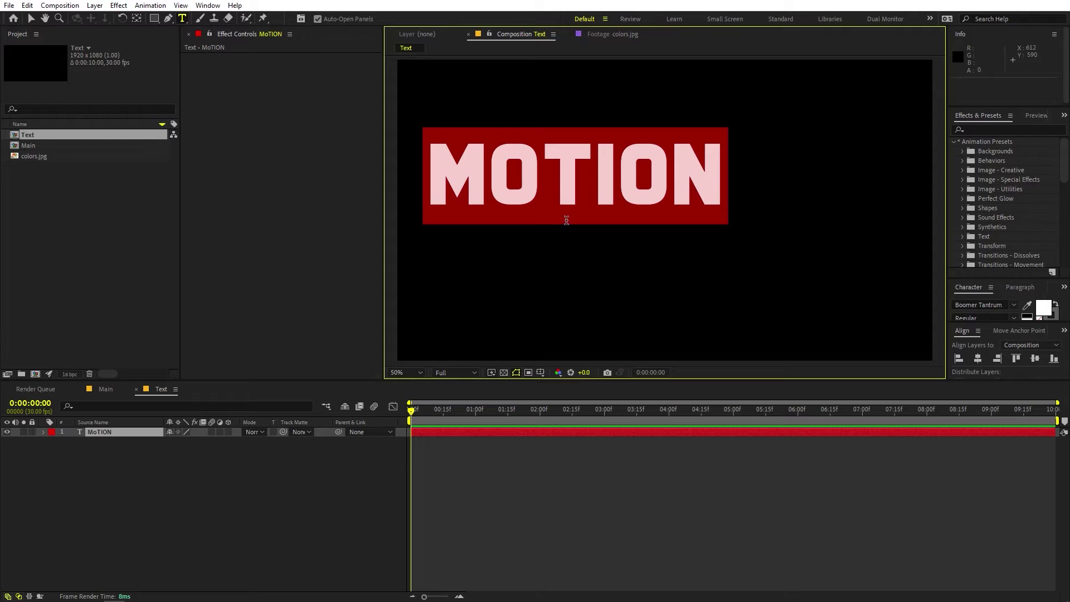
click(978, 359)
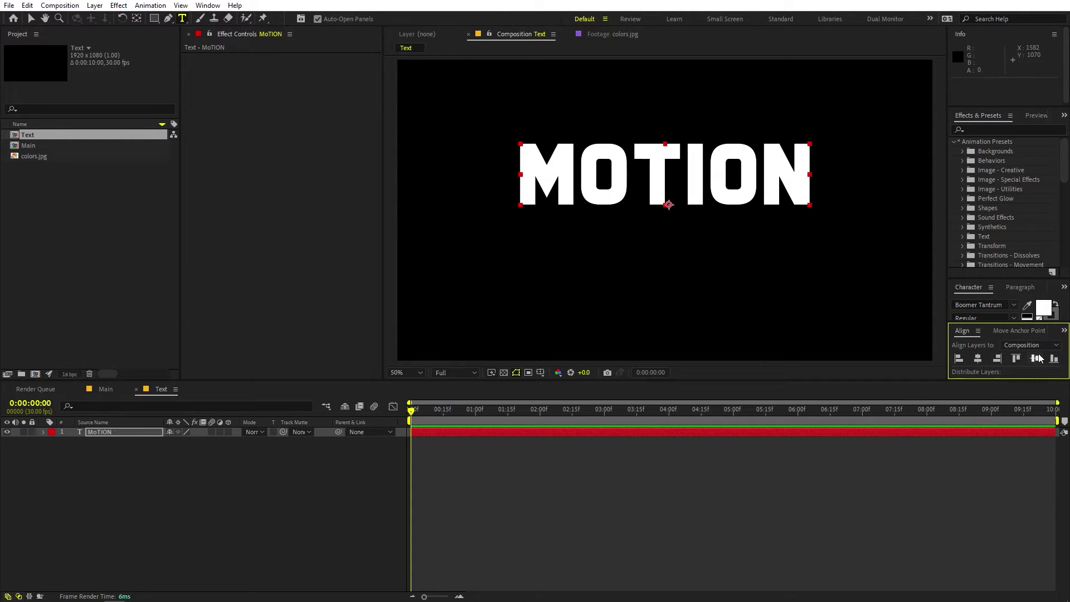
click(1035, 359)
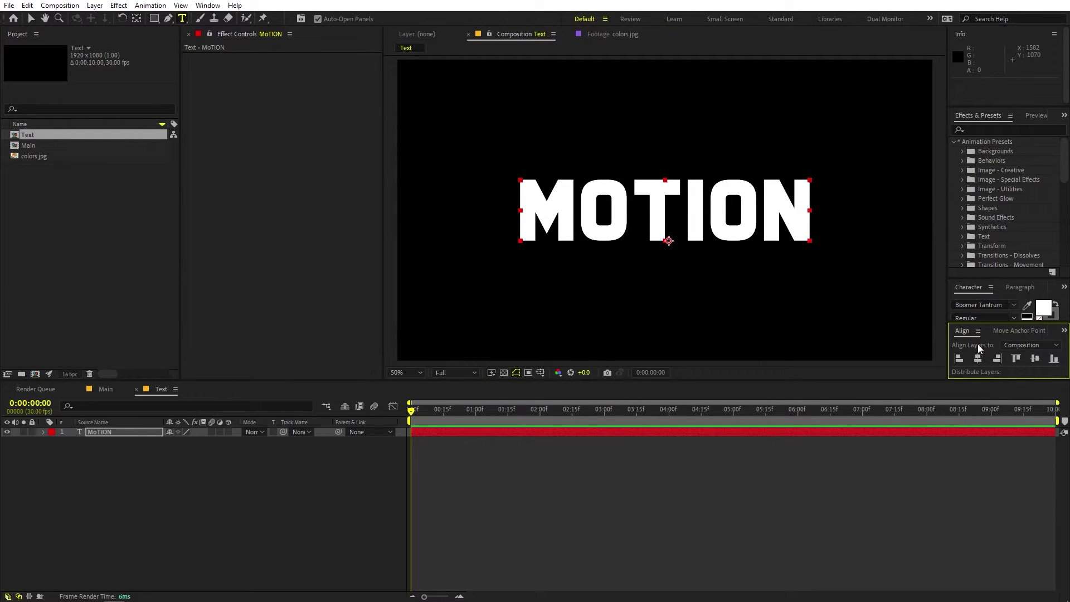
Centre the anchor point of the MoTION text layer within its lettering.
click(207, 6)
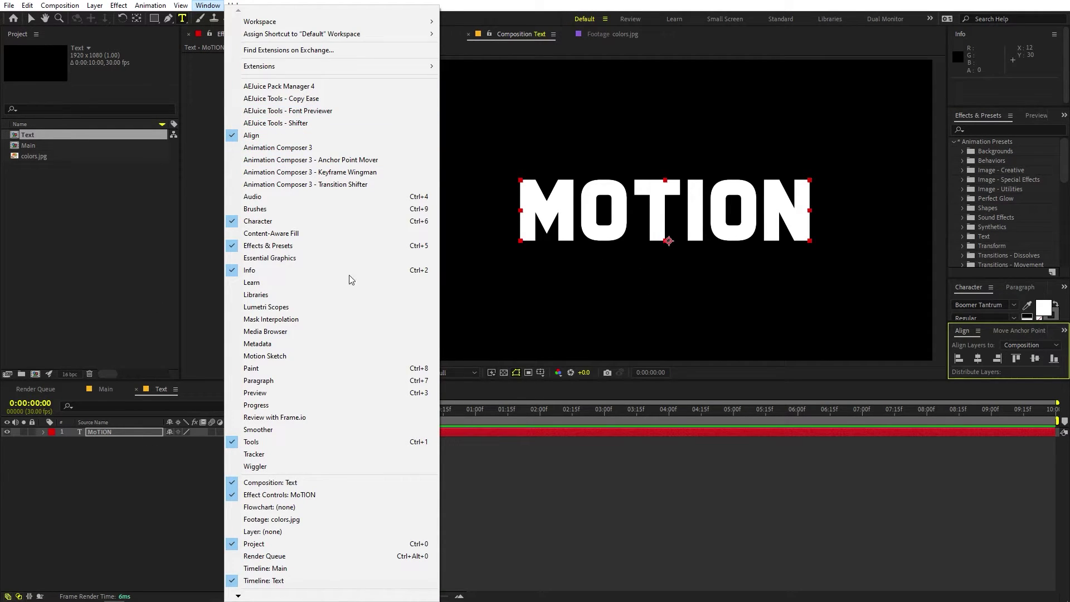
click(112, 430)
click(109, 434)
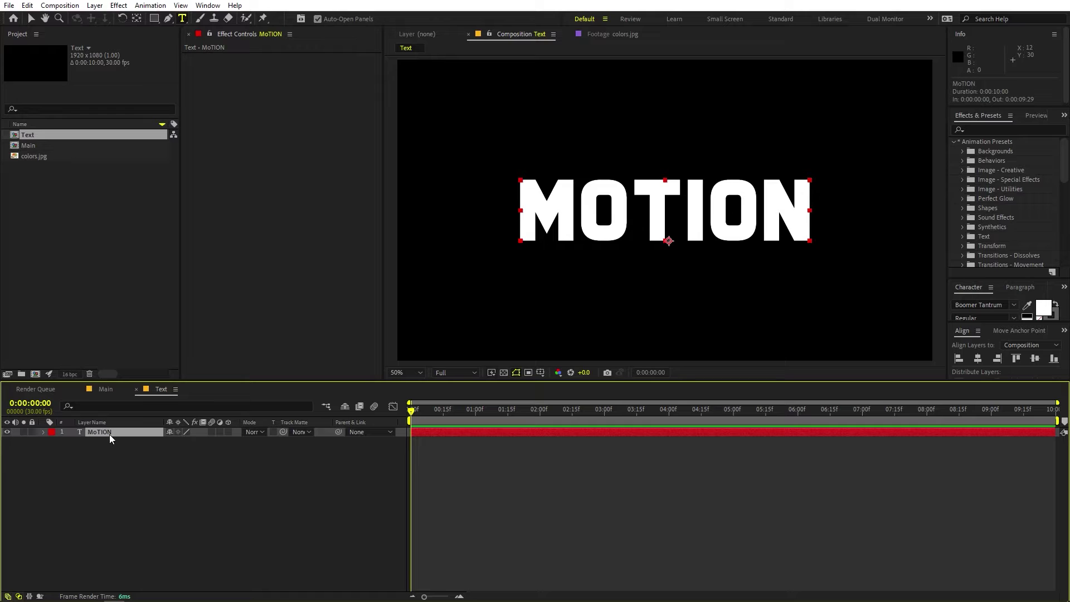
drag(109, 434, 140, 42)
double_click(137, 18)
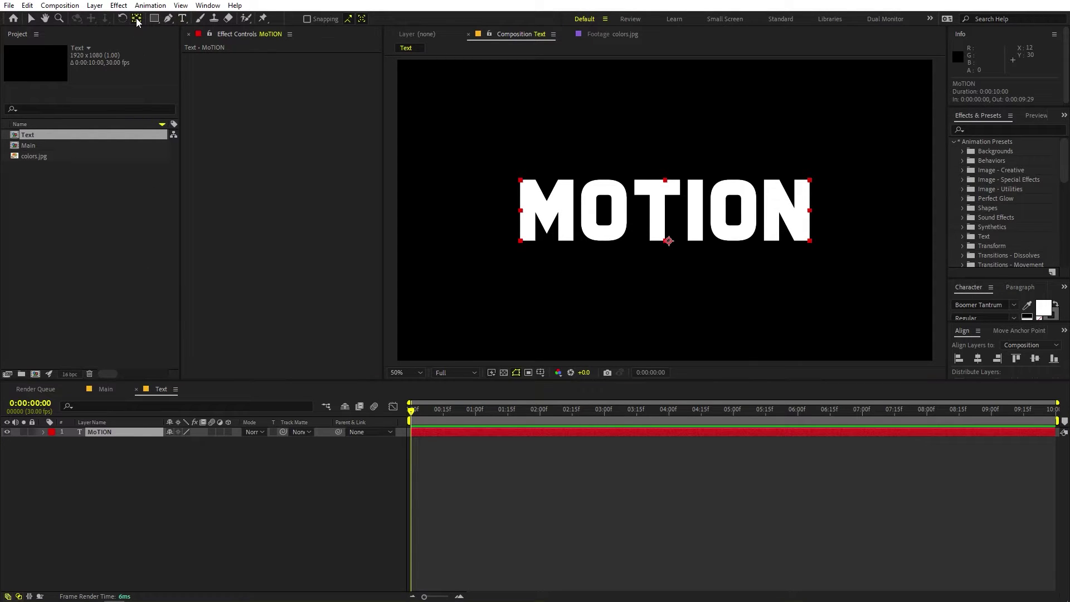
Scale the MoTION text layer up to 139%.
click(163, 465)
click(130, 433)
key(s)
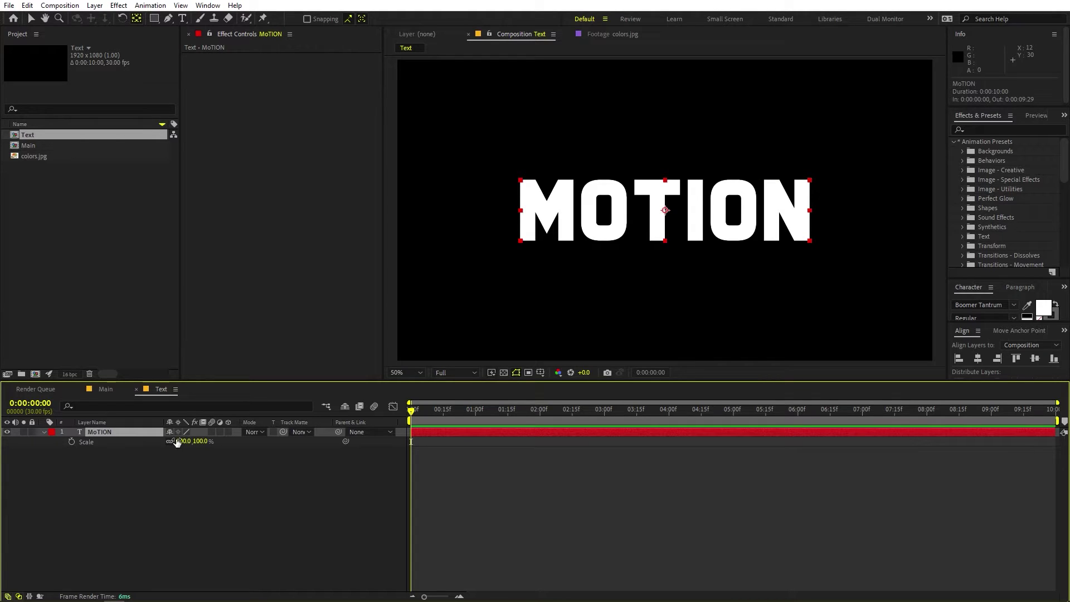
drag(183, 441, 199, 441)
click(195, 490)
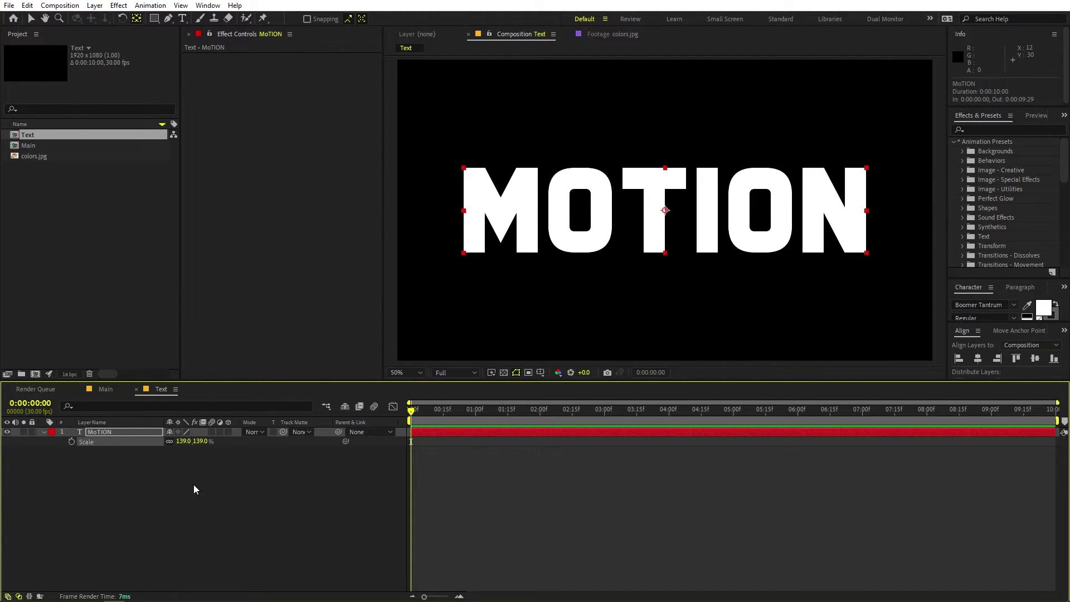
click(44, 433)
Open the Main composition and place the Text composition in it as a layer.
click(94, 335)
click(105, 389)
click(63, 187)
drag(31, 136, 105, 482)
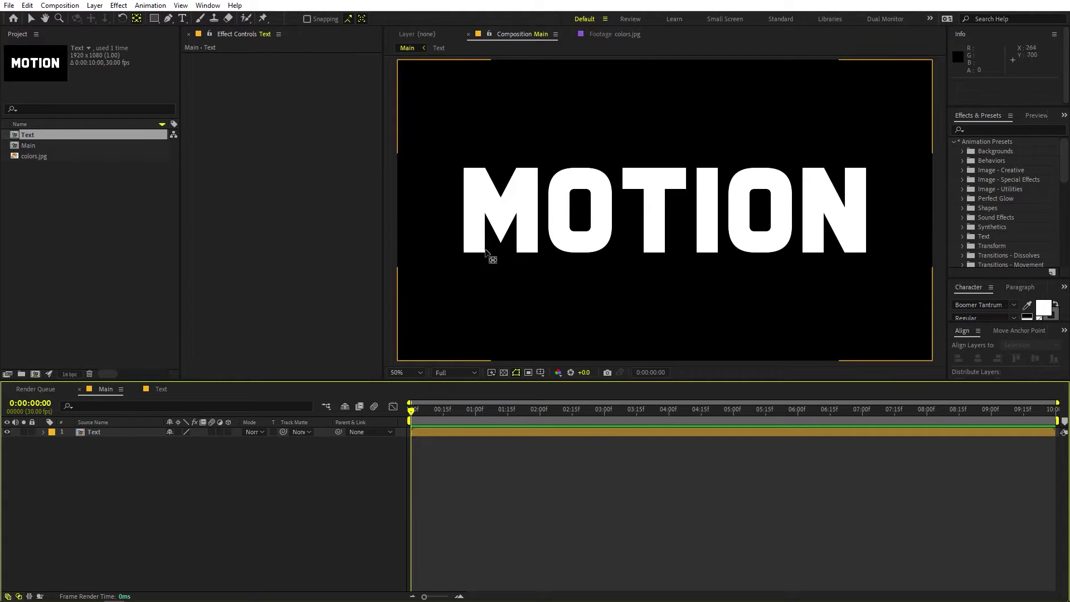
Create a 1920 x 1080 px gray-turquoise solid in Main and move it beneath the Text layer.
right_click(115, 529)
mouse_move(185, 396)
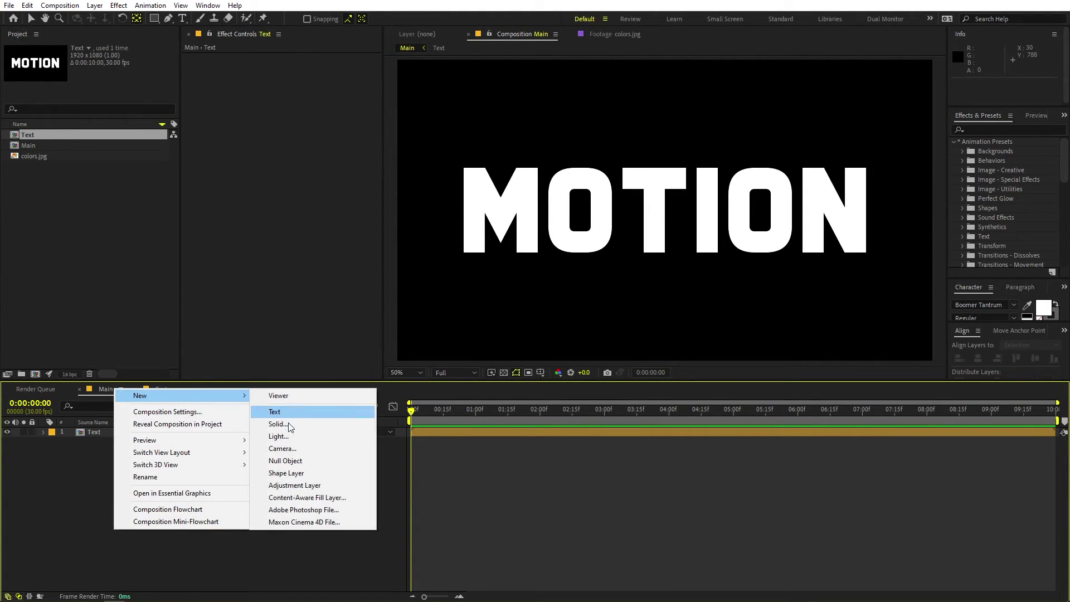
click(277, 424)
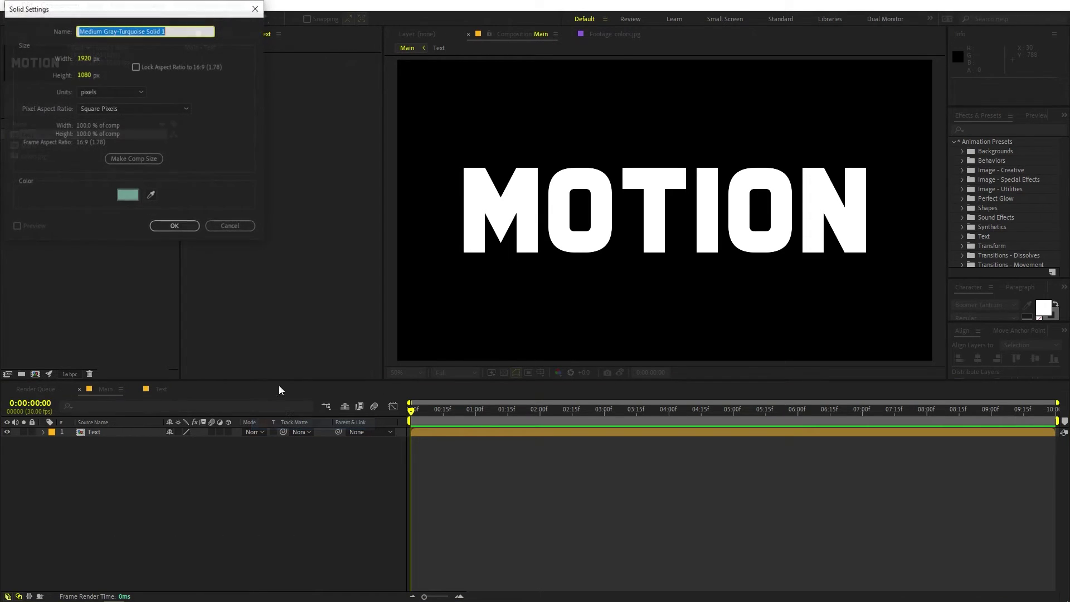
click(172, 226)
drag(105, 433, 106, 487)
click(106, 487)
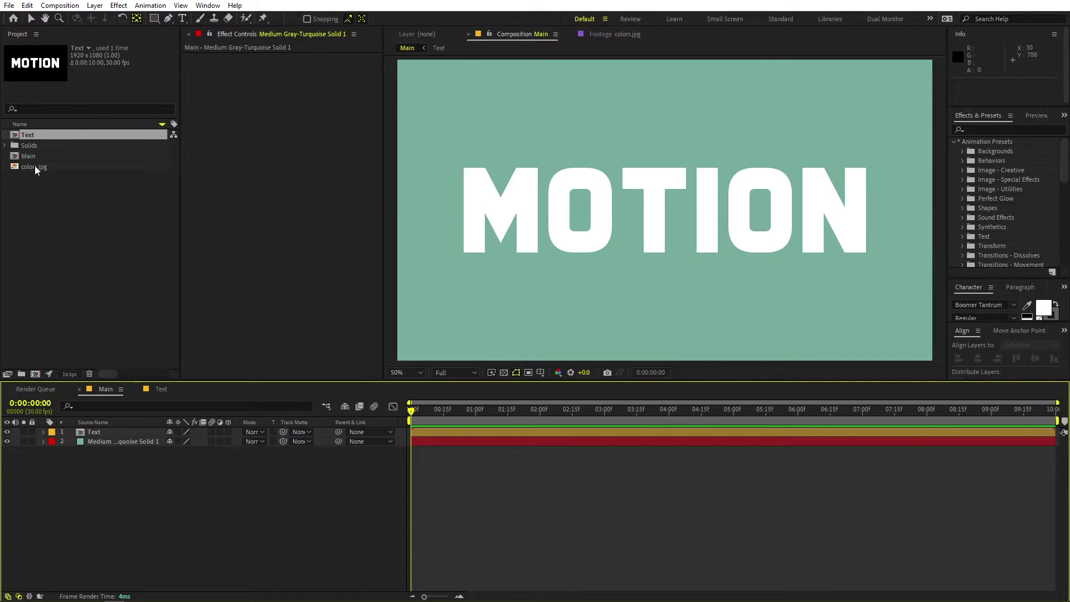
Place colors.jpg above the Text layer and move the palette image to the frame's lower-left corner, at about 322, 1056.
click(34, 166)
drag(39, 169, 85, 429)
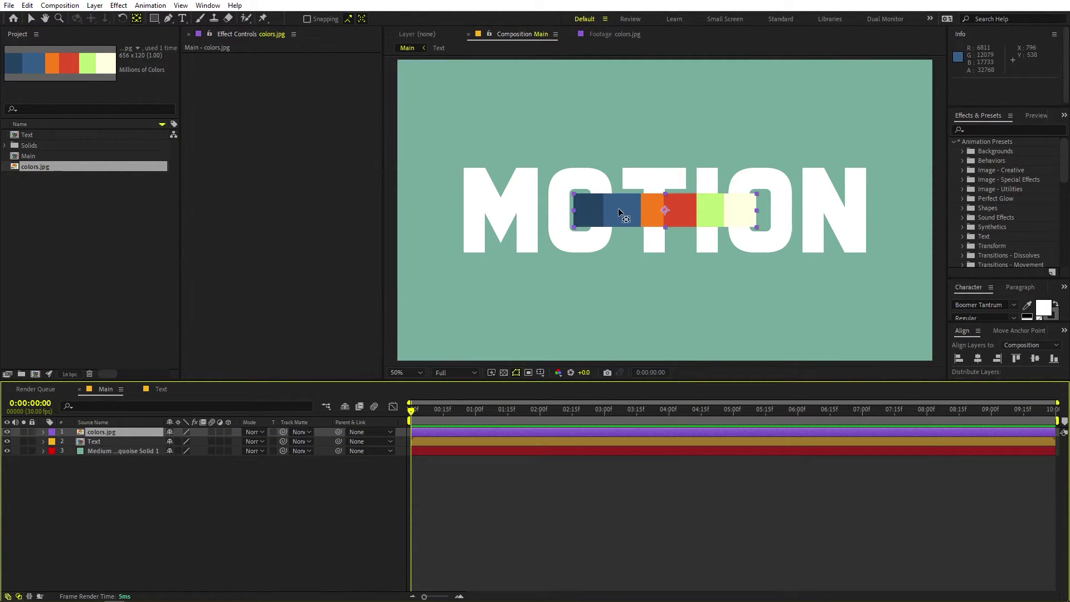
key(v)
drag(663, 207, 485, 353)
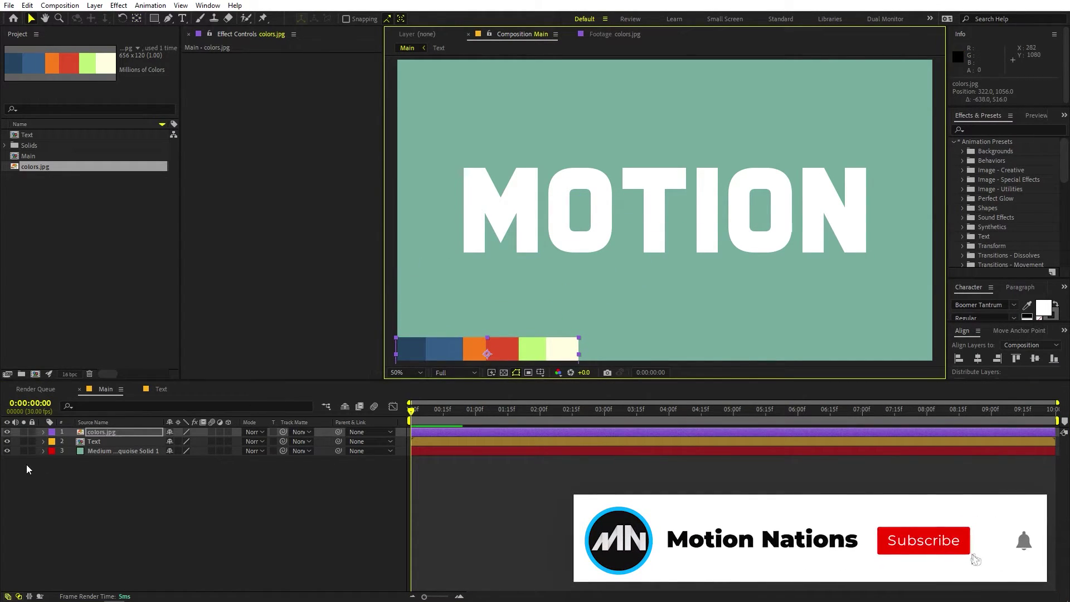
Apply the Fill effect to the background solid and sample its color from the palette's muted red swatch.
click(103, 451)
click(993, 131)
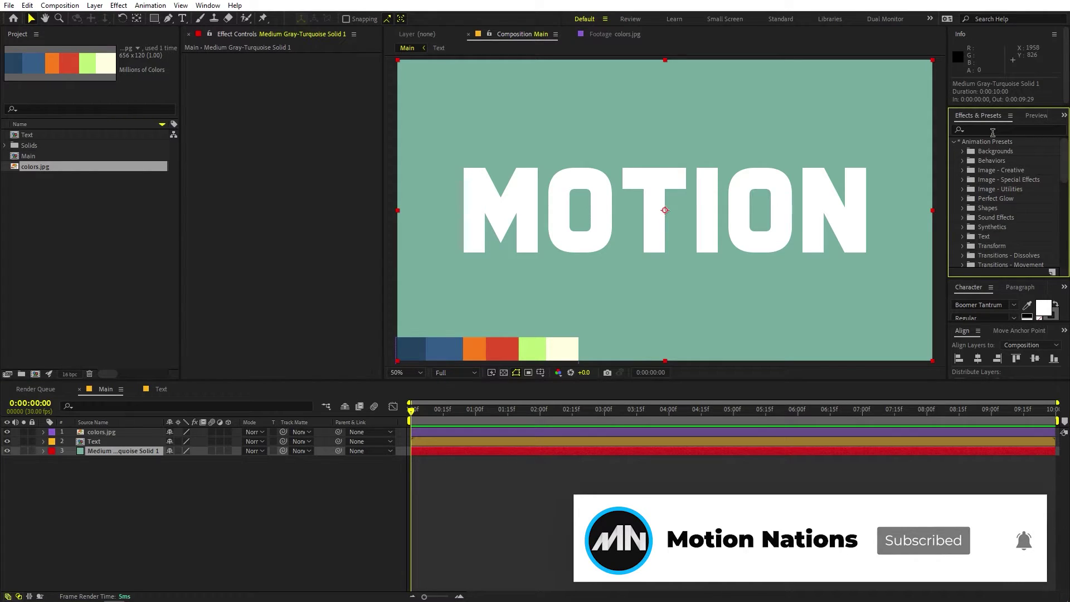
text(fil)
drag(993, 236, 134, 451)
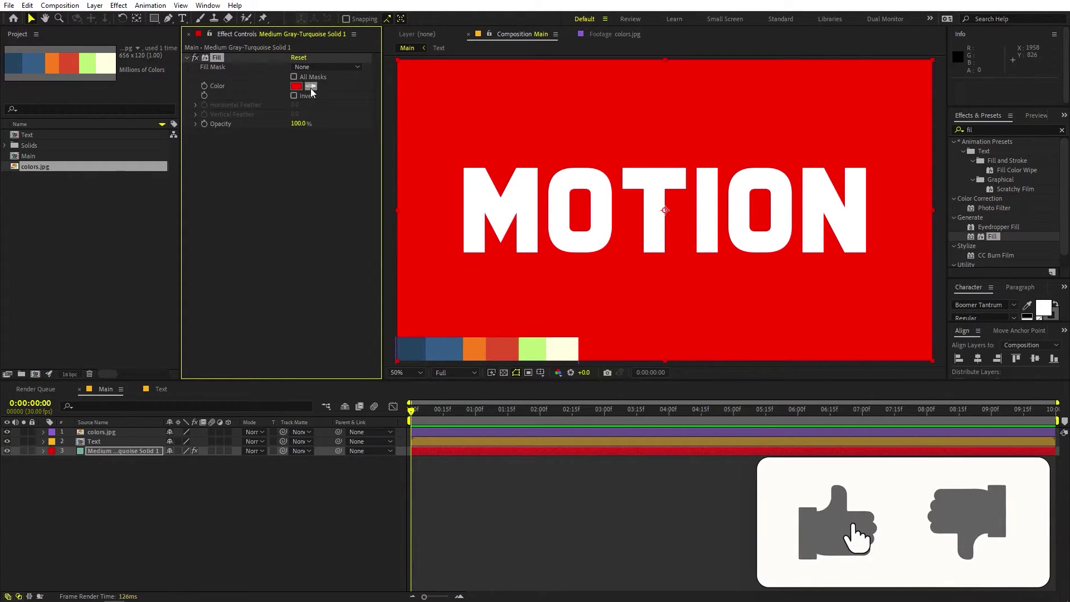
click(311, 86)
click(506, 347)
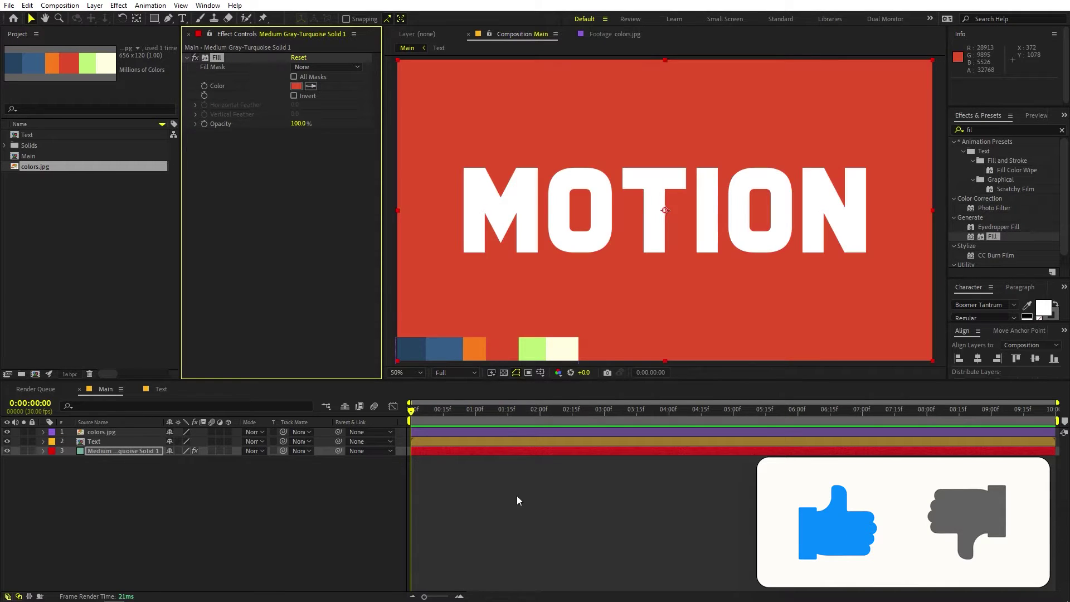
click(520, 503)
Apply the Fill effect to the Text layer and sample its color from the palette's cream swatch.
drag(985, 236, 119, 441)
click(311, 86)
click(557, 349)
click(115, 460)
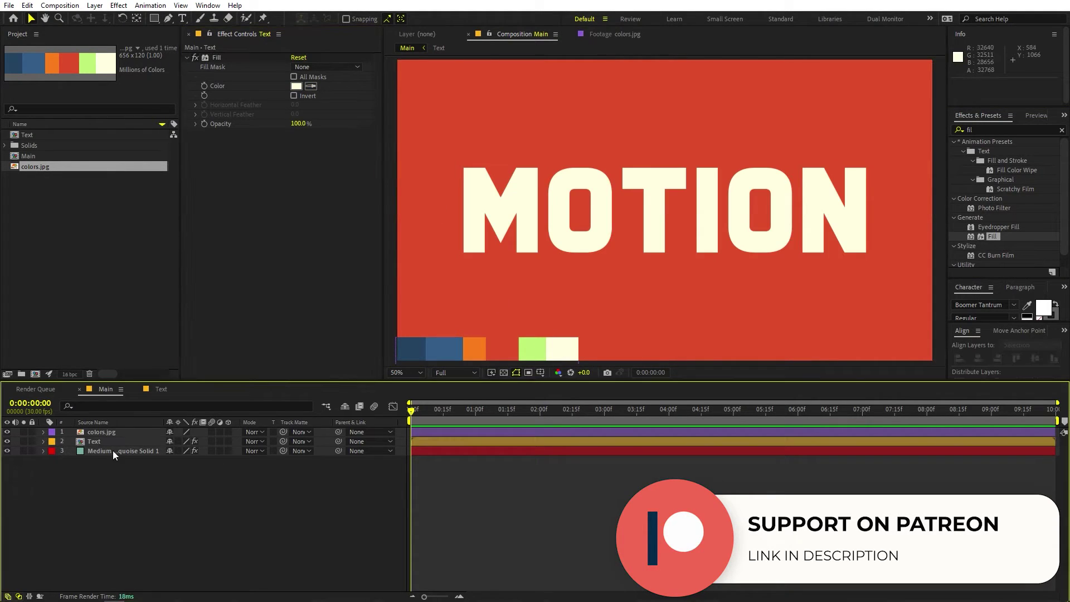
Add a Stroke layer style to the Text layer and expand its stroke properties.
click(103, 442)
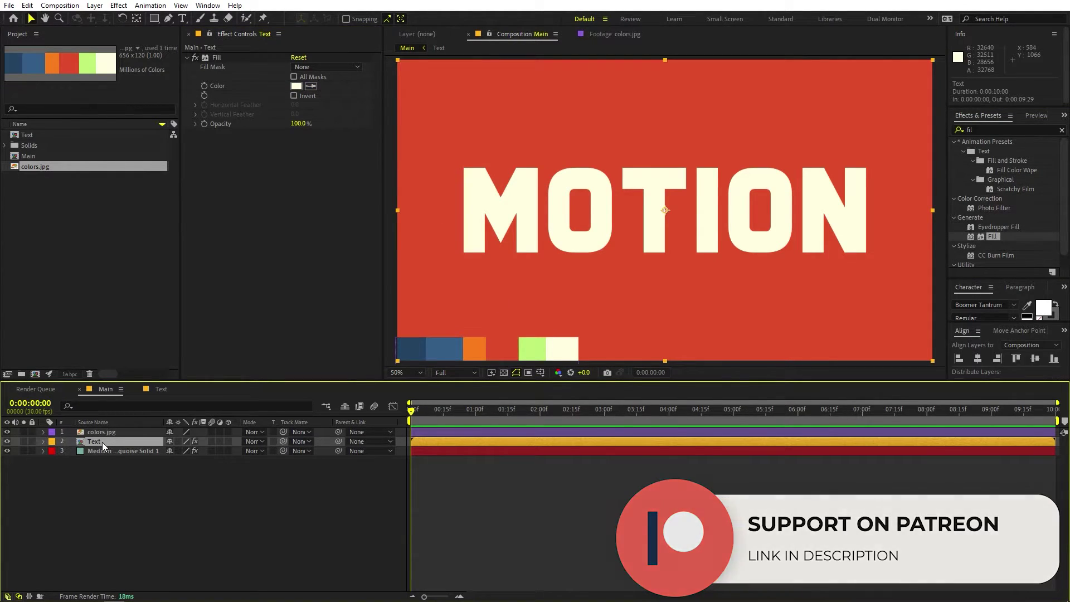
right_click(102, 443)
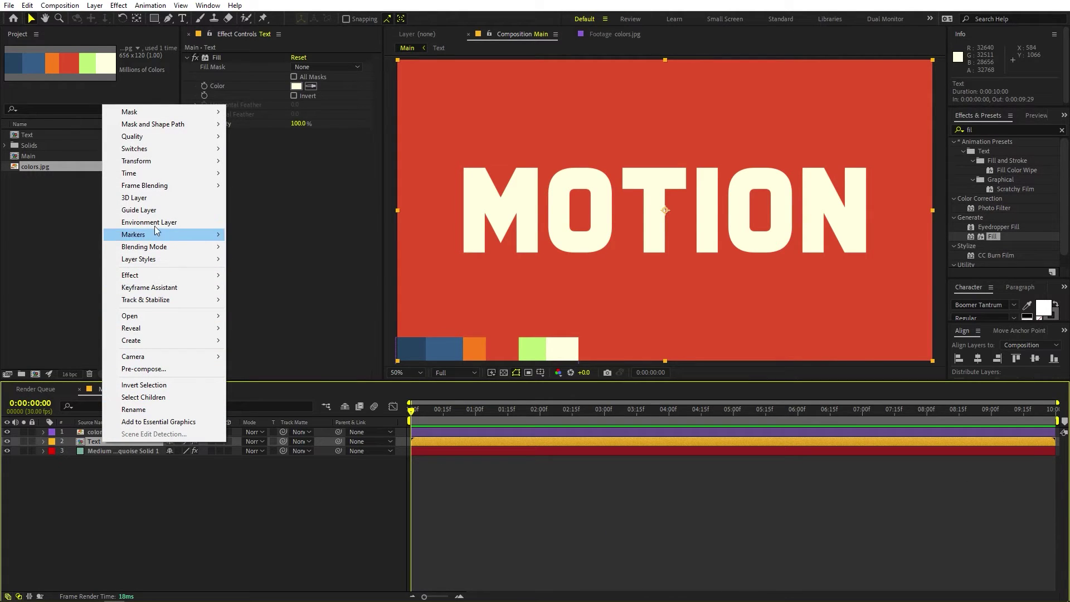
mouse_move(211, 259)
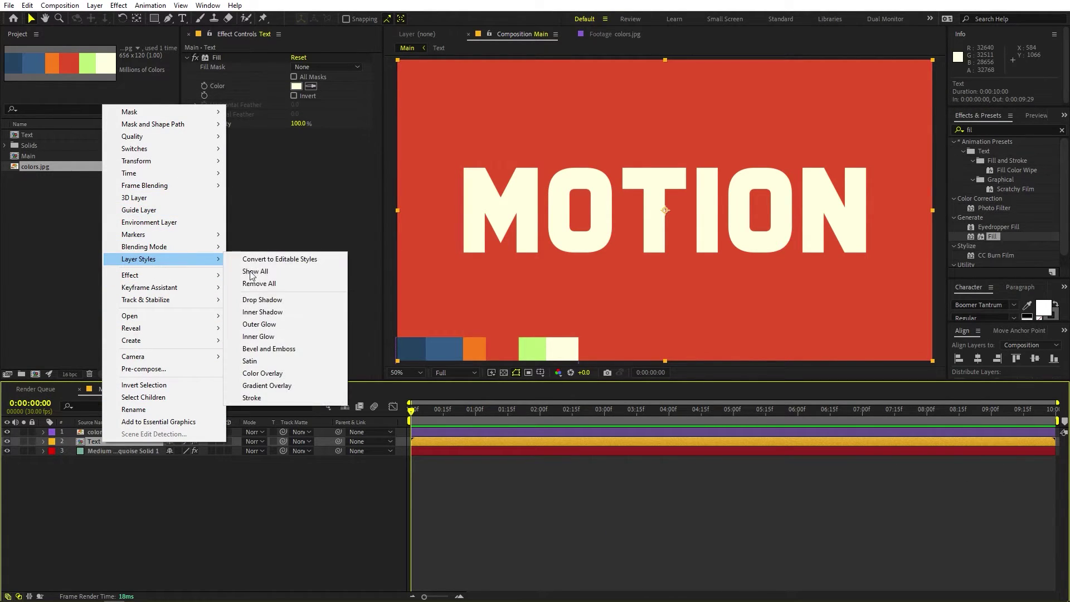
click(251, 398)
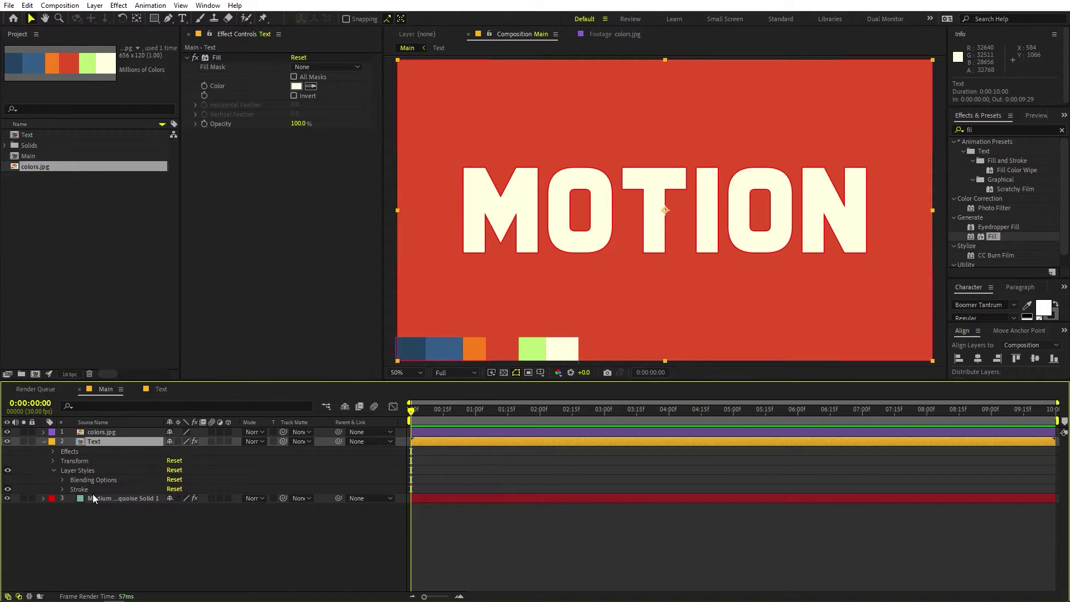
click(62, 490)
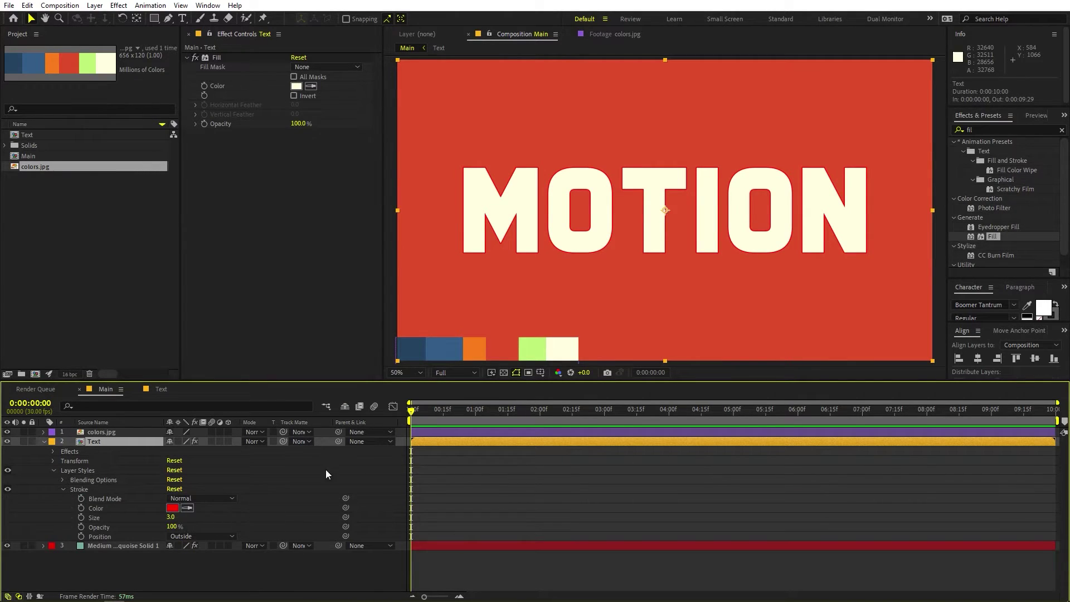
Set the Text layer's stroke color to black, 000000.
scroll(564, 233, up, 4)
drag(551, 160, 578, 208)
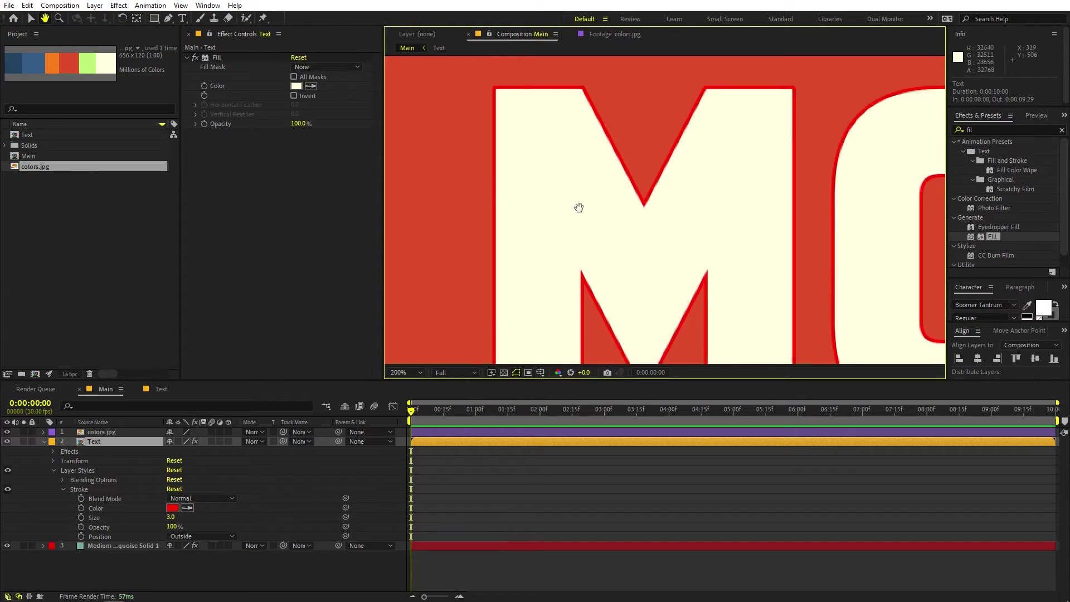
click(173, 508)
text(000000)
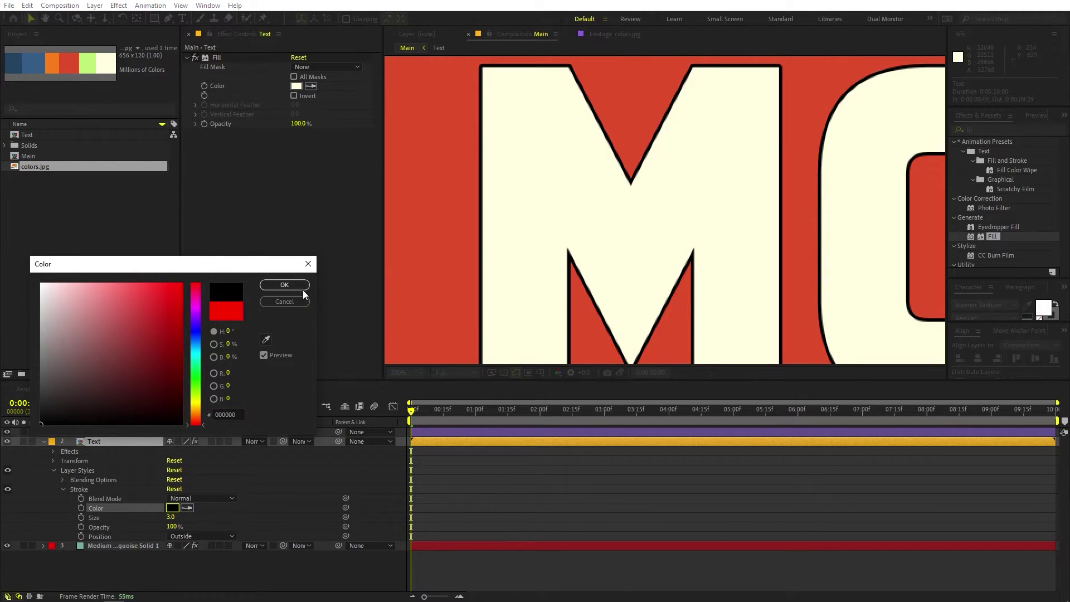
click(304, 291)
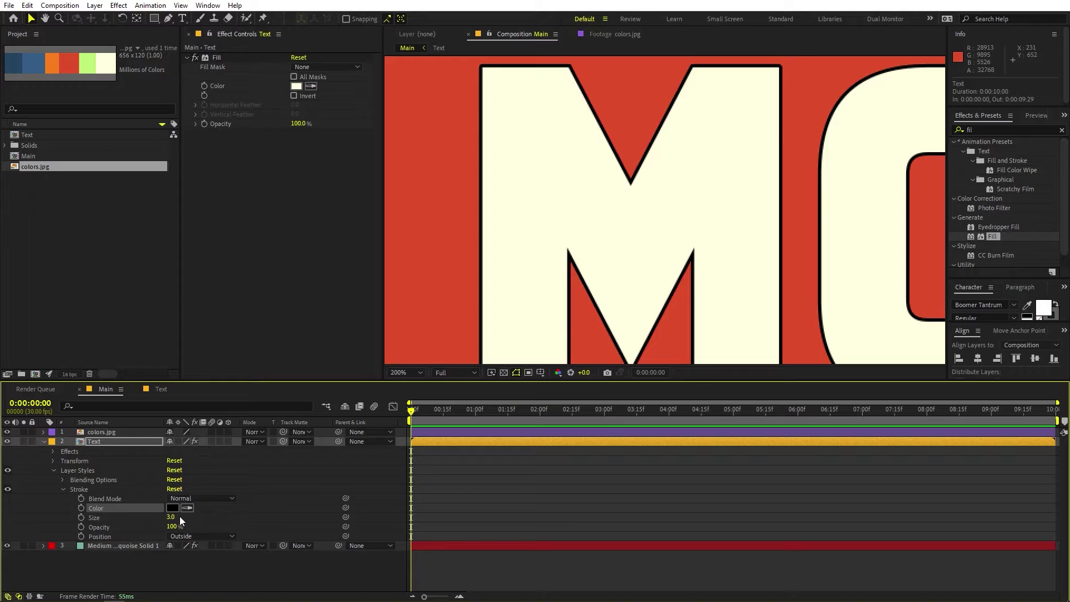
Set the Text layer's stroke size to 3.5 and collapse the layer's properties.
drag(170, 517, 177, 518)
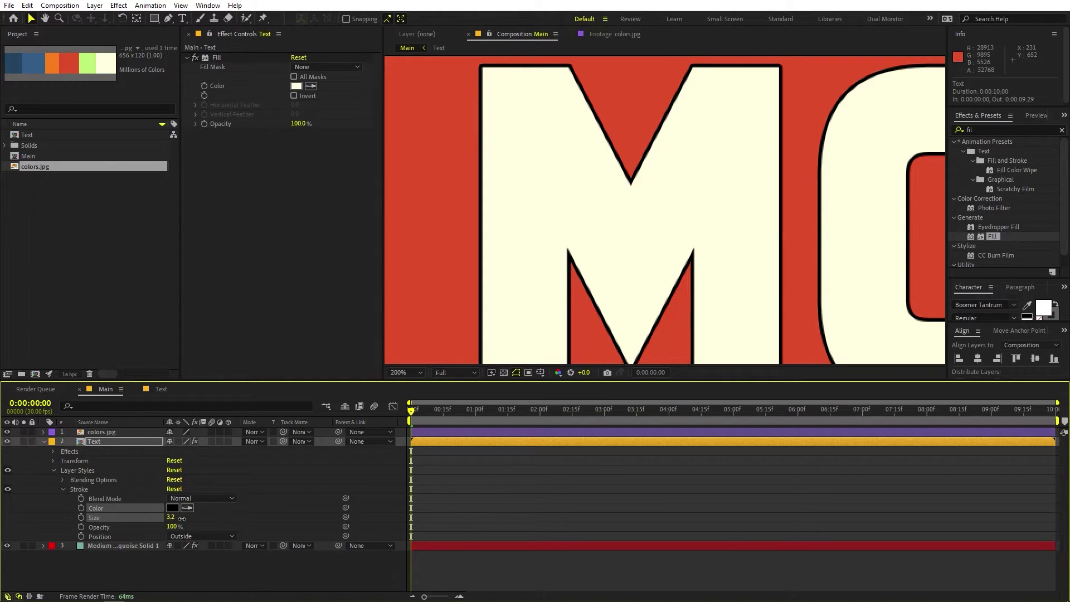
click(173, 518)
text(3.5)
key(Return)
click(172, 445)
click(72, 445)
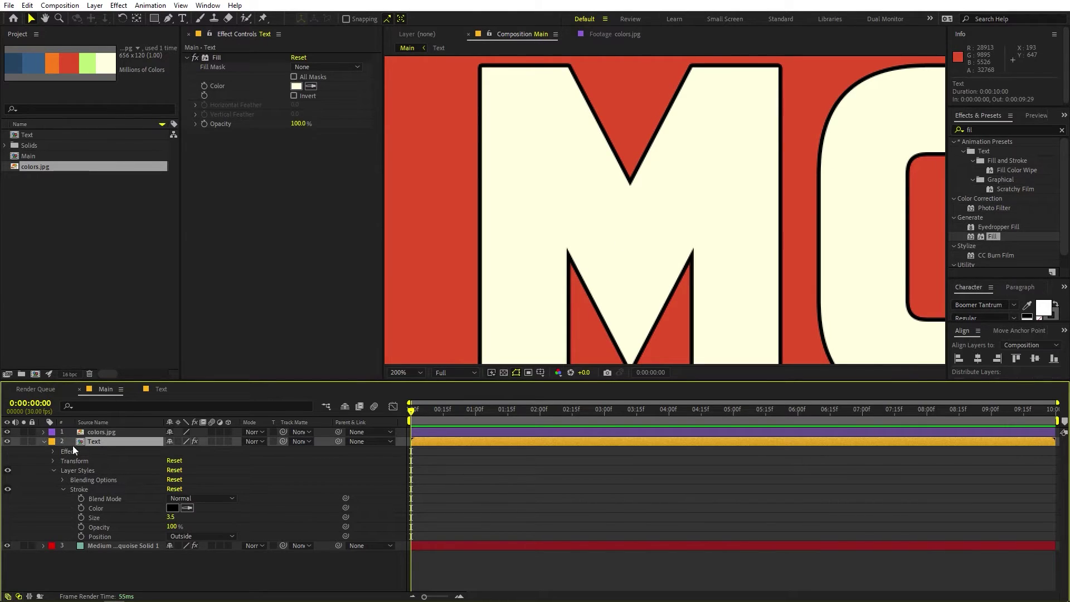
click(43, 441)
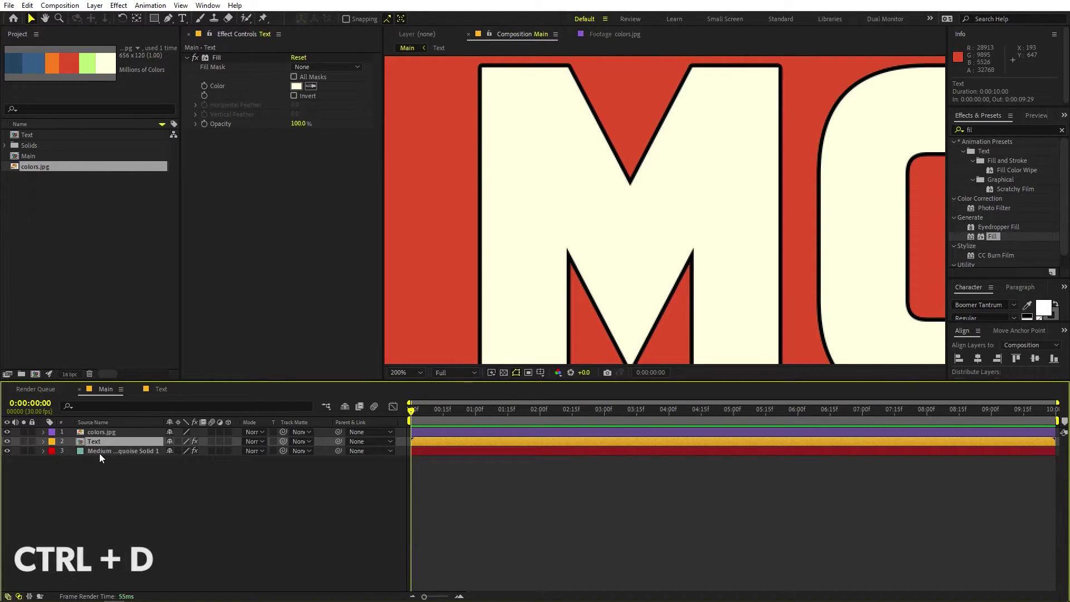
Duplicate the Text layer and sample the lower copy's stroke color from the palette's light green swatch.
key(ctrl+d)
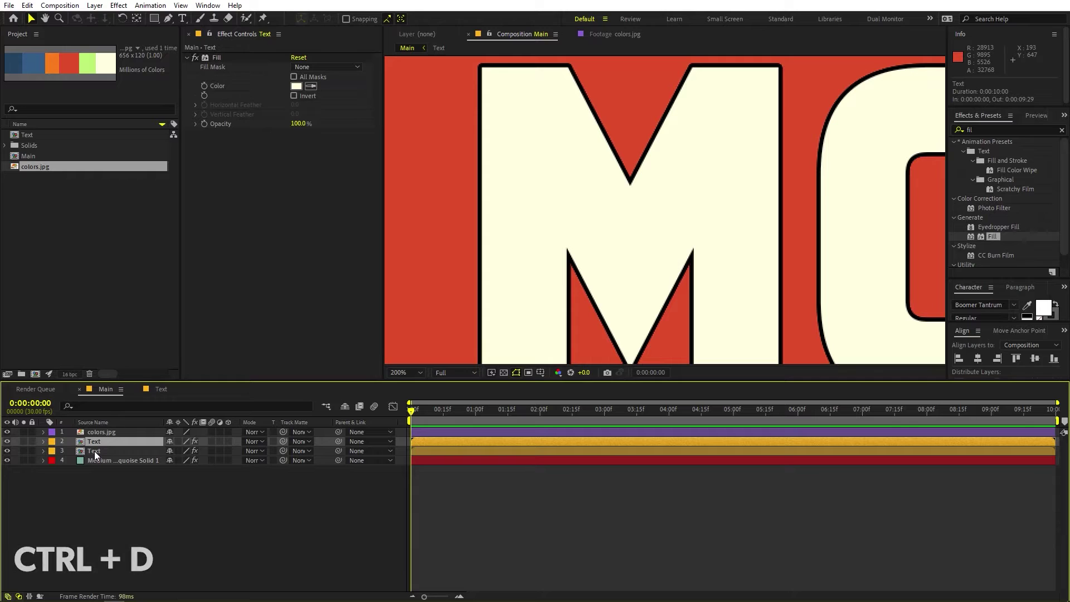
click(67, 453)
click(43, 451)
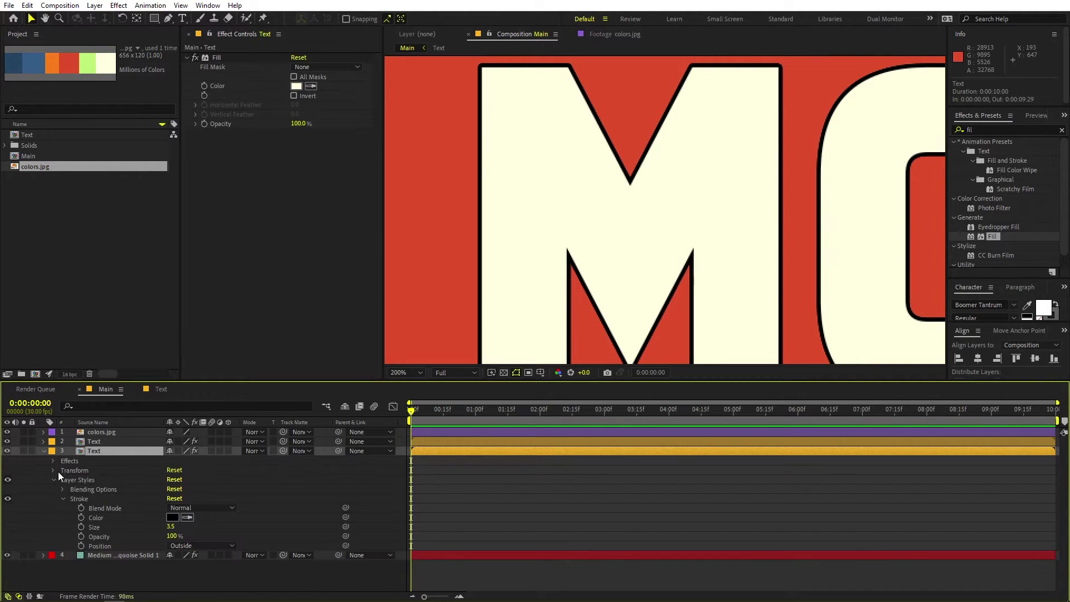
click(188, 518)
click(88, 64)
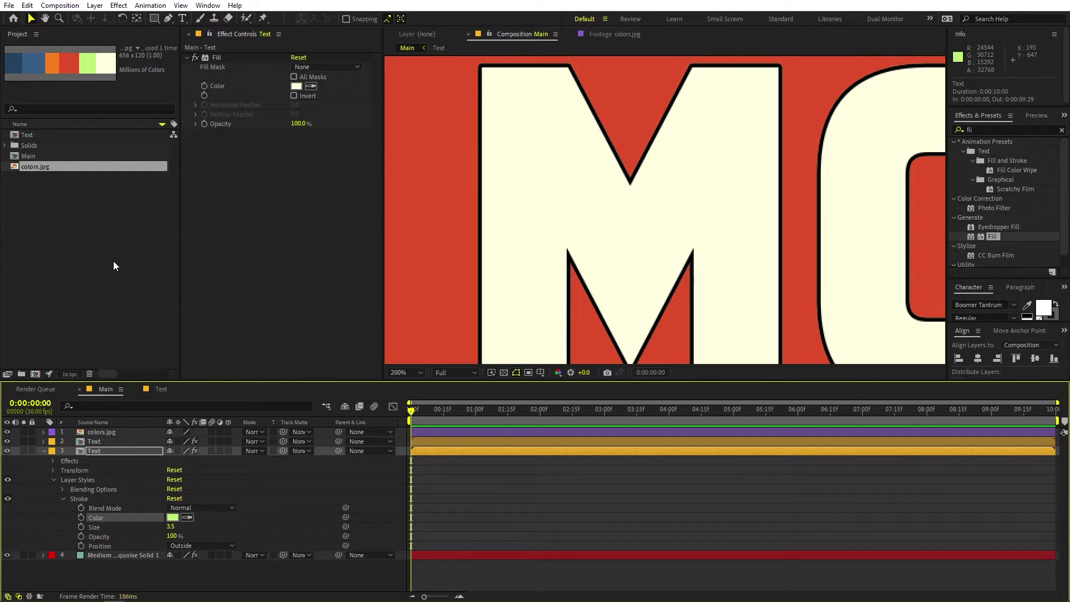
Increase the lower Text copy's stroke size to 9.5.
click(190, 524)
mouse_move(170, 529)
mouse_down()
mouse_move(298, 513)
mouse_move(277, 514)
mouse_up()
click(115, 450)
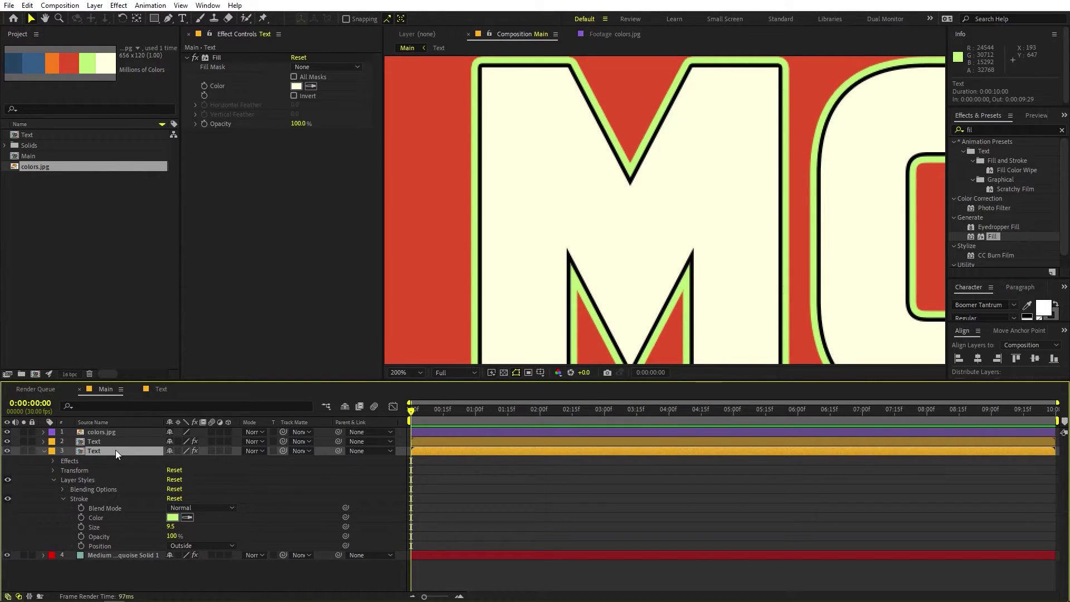
Duplicate the green-stroked Text layer and give the lower copy a black, 000000, stroke of size 12.8.
key(ctrl+d)
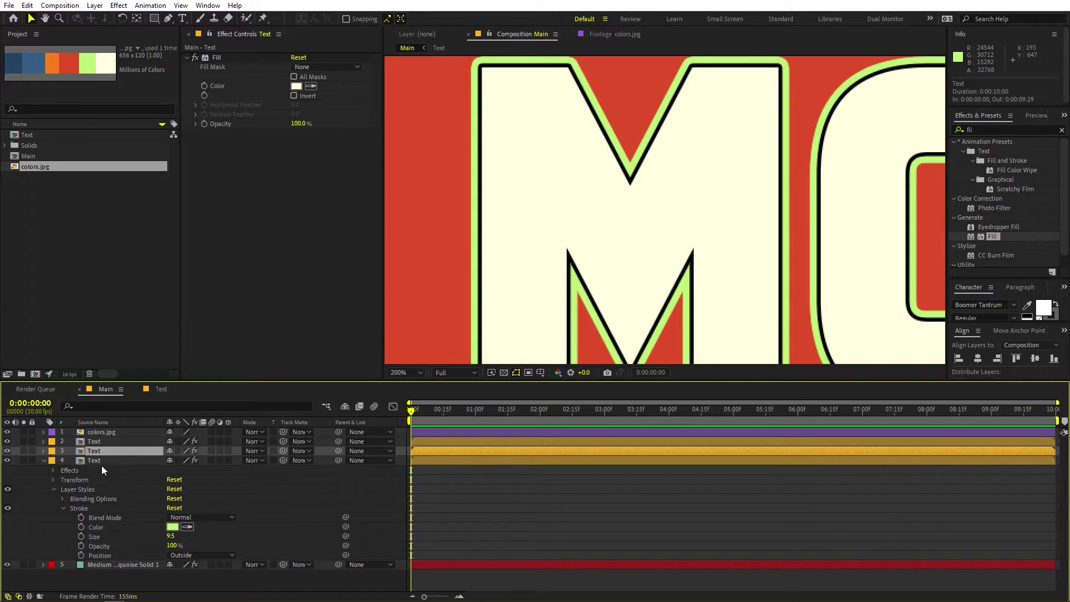
click(101, 459)
click(173, 527)
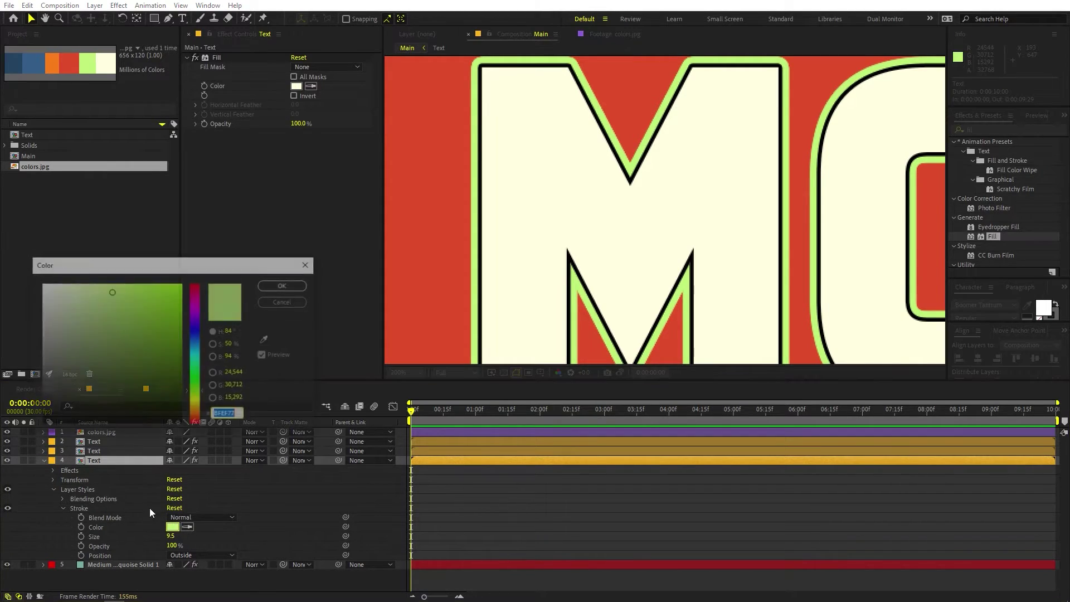
text(000000)
click(281, 286)
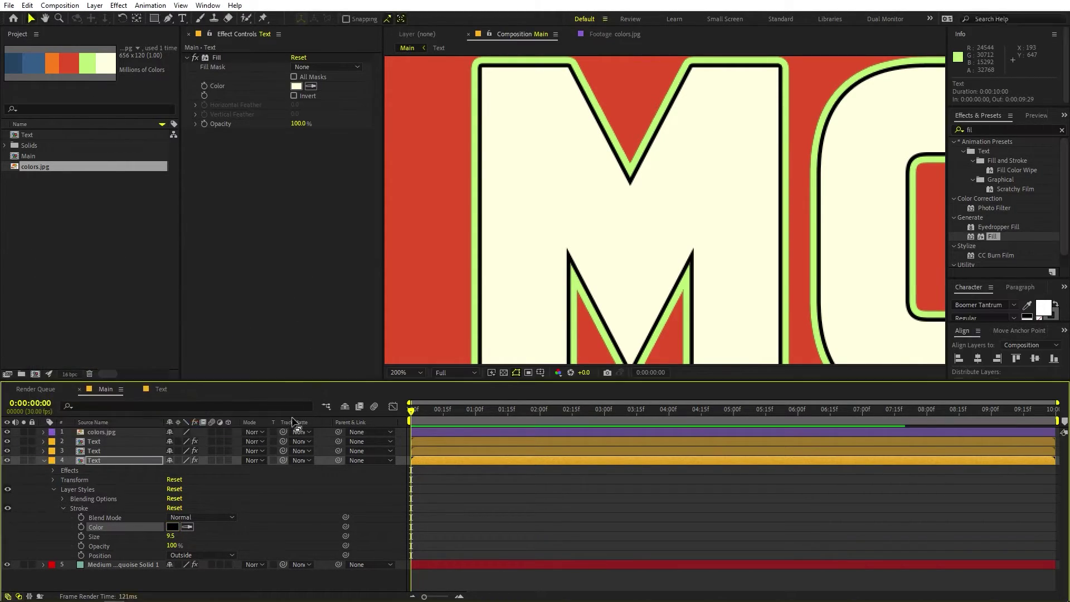
mouse_move(171, 536)
mouse_down()
mouse_move(357, 518)
mouse_move(335, 518)
mouse_up()
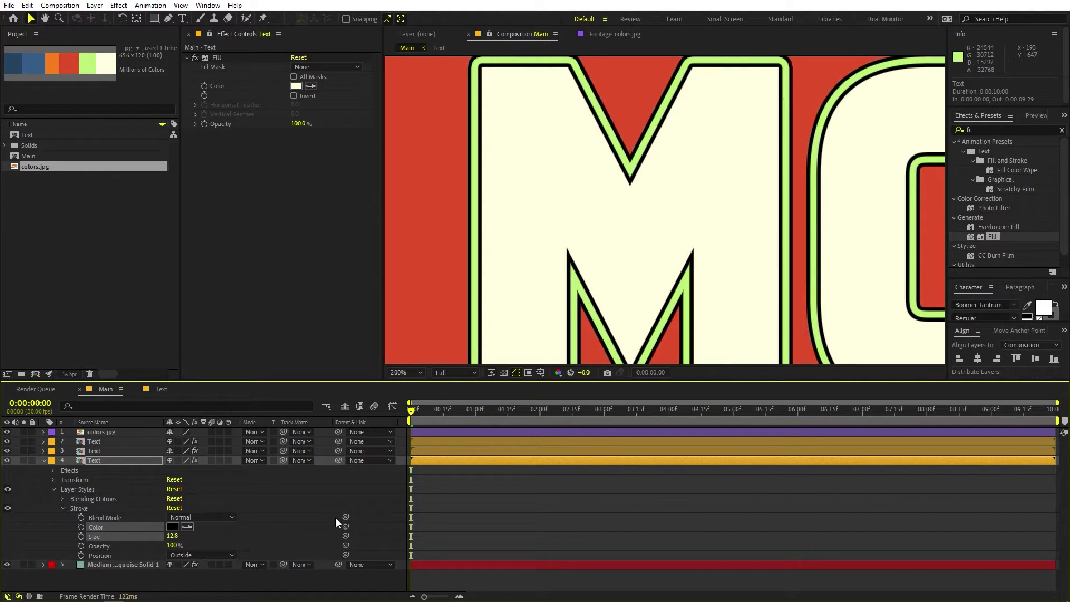
Set the topmost Text layer's stroke size to 3 and collapse all the layers' properties.
key(comma)
scroll(547, 242, up, 3)
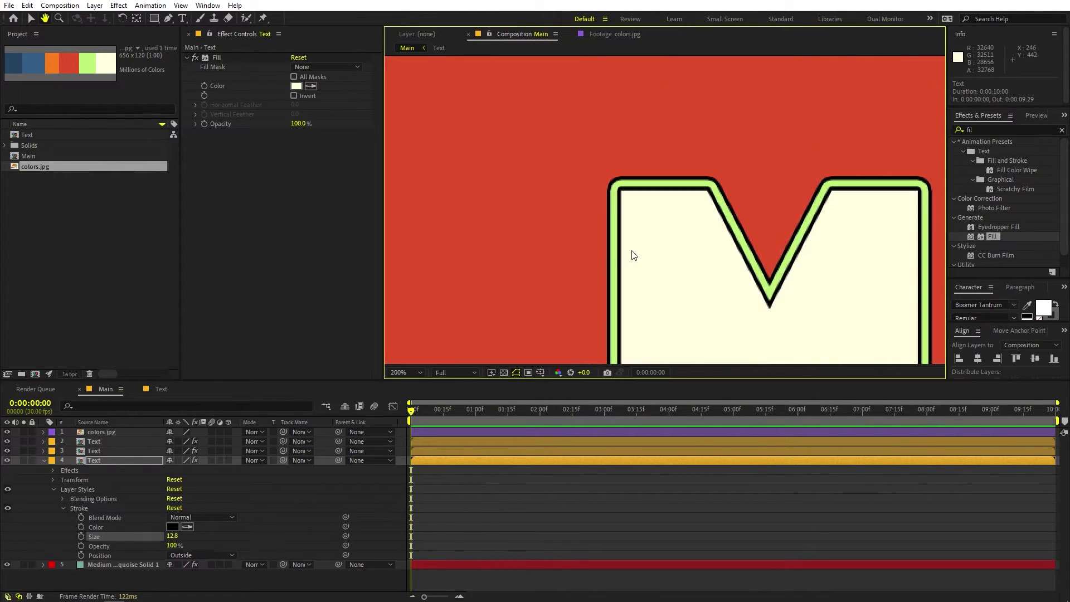
click(39, 440)
click(53, 471)
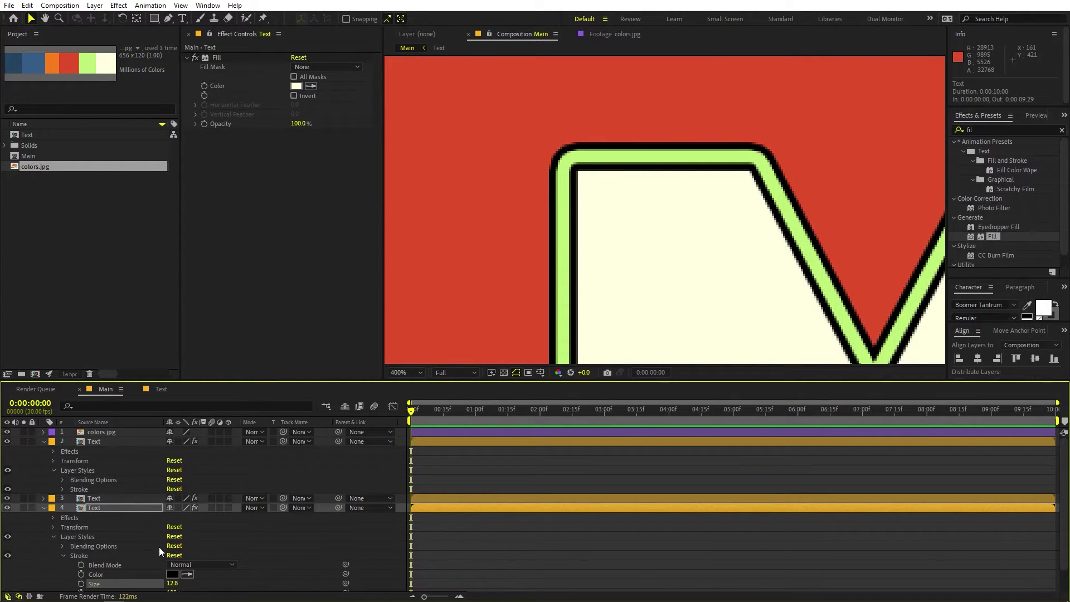
click(62, 490)
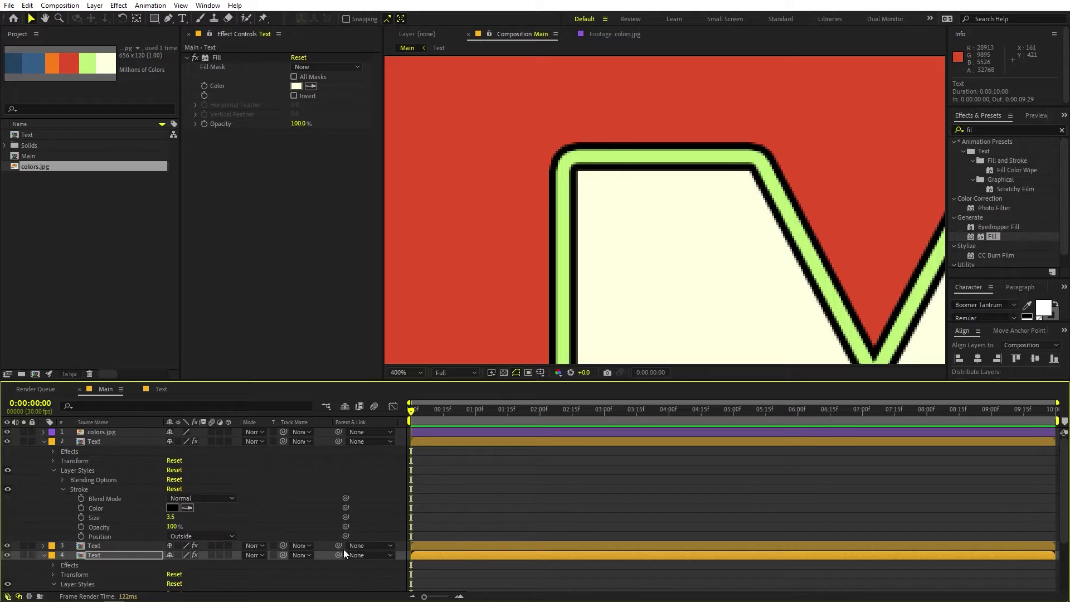
click(175, 517)
text(3)
click(282, 507)
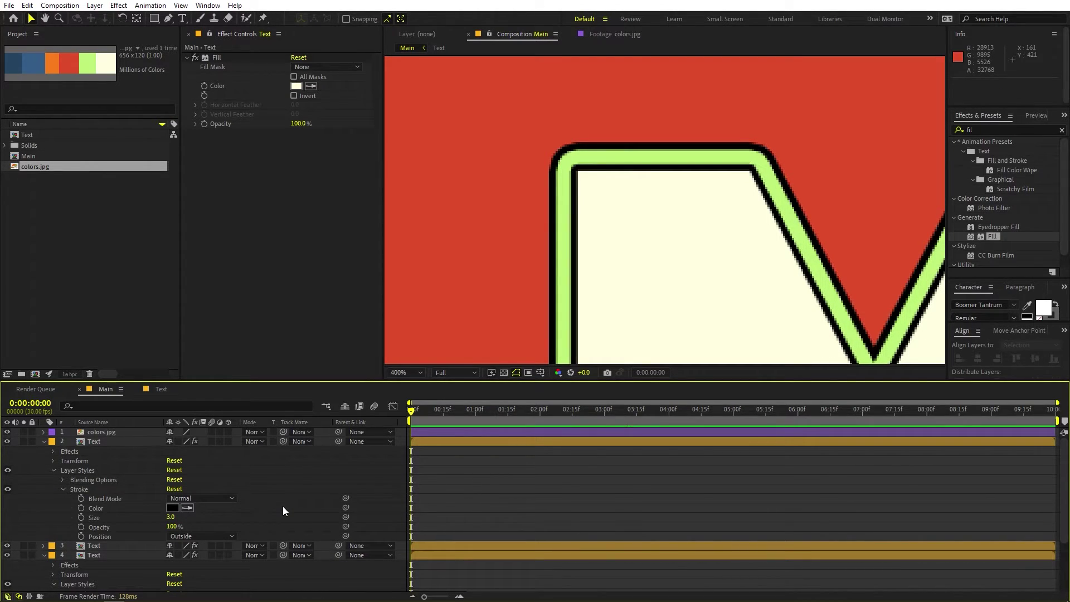
scroll(690, 192, down, 4)
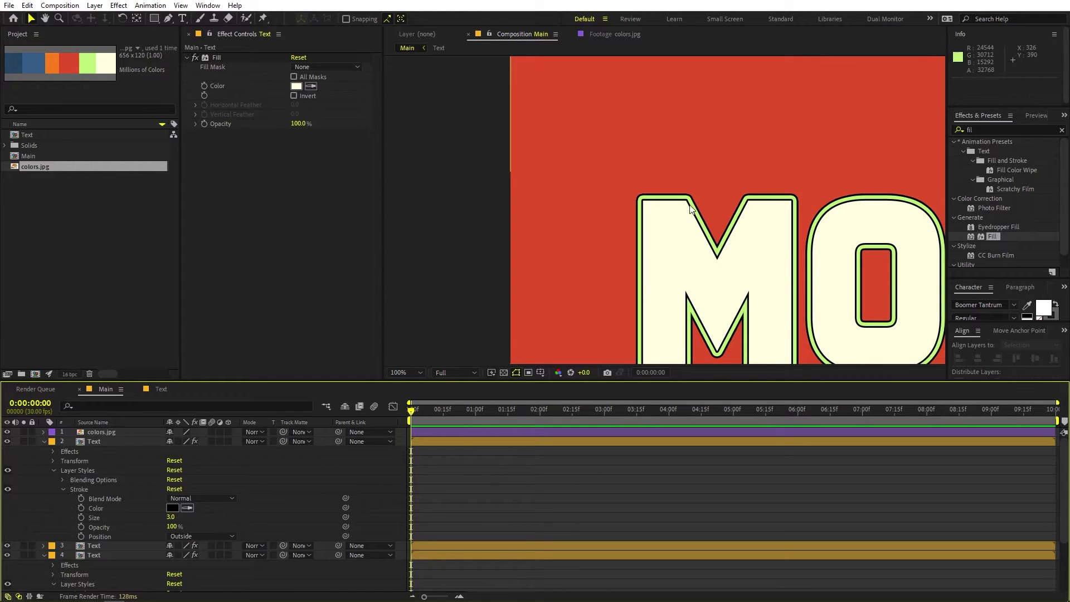
key(ctrl+grave)
Duplicate the topmost Text layer and add an Inner Shadow layer style to the upper copy.
scroll(743, 218, down, 2)
drag(743, 218, 604, 157)
scroll(604, 157, up, 4)
drag(499, 132, 554, 151)
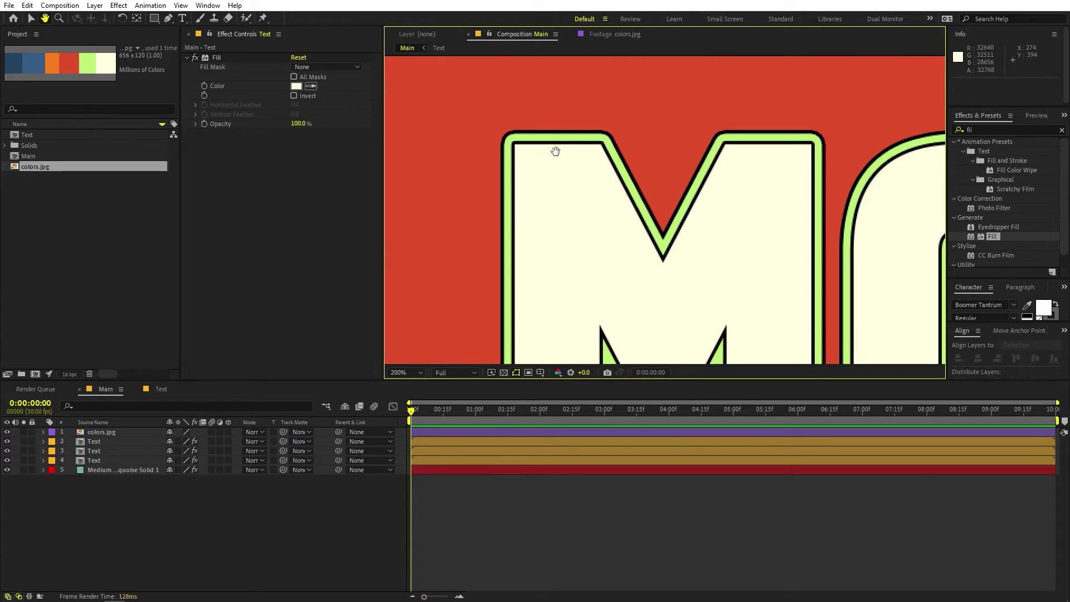
click(102, 441)
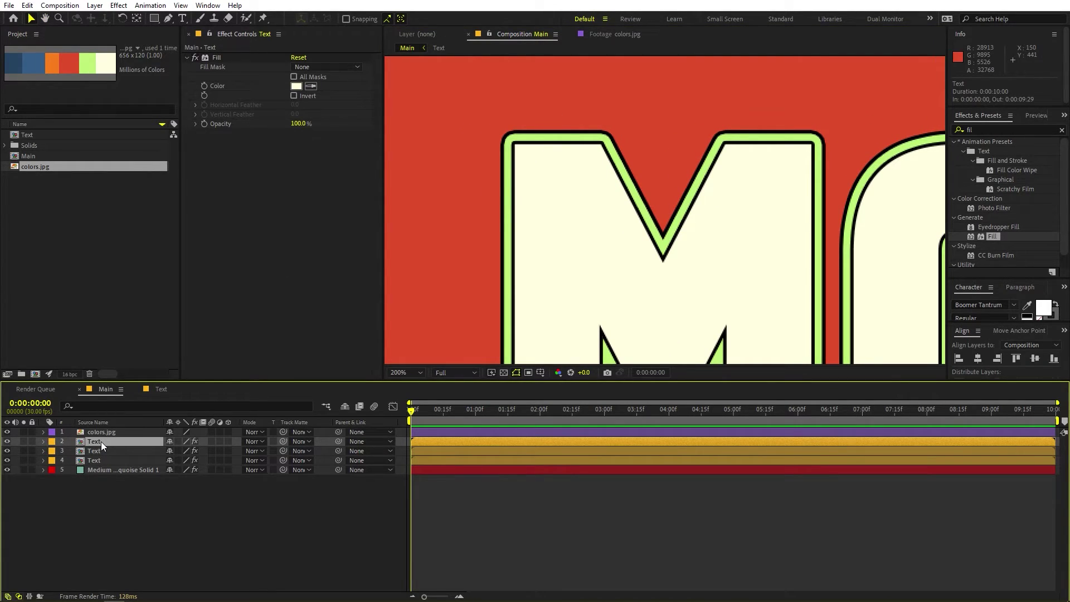
key(ctrl+d)
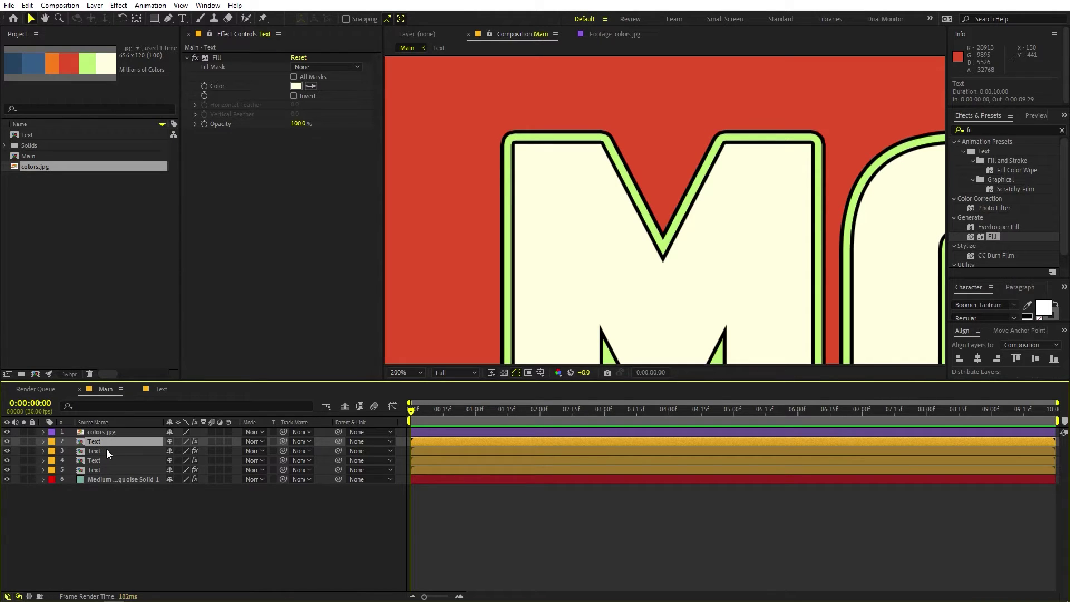
right_click(106, 443)
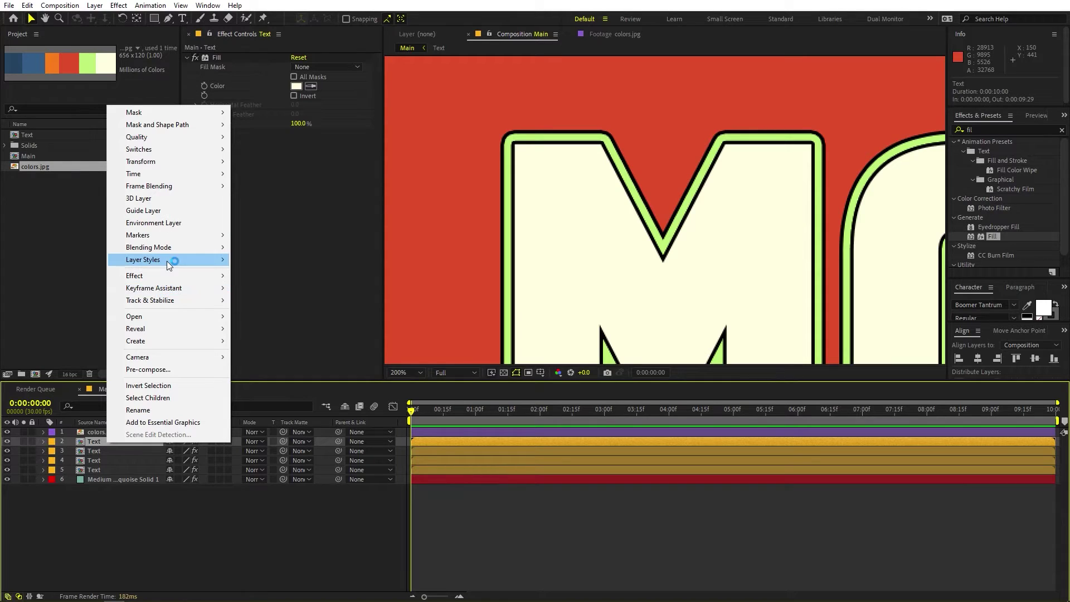
mouse_move(176, 262)
click(262, 313)
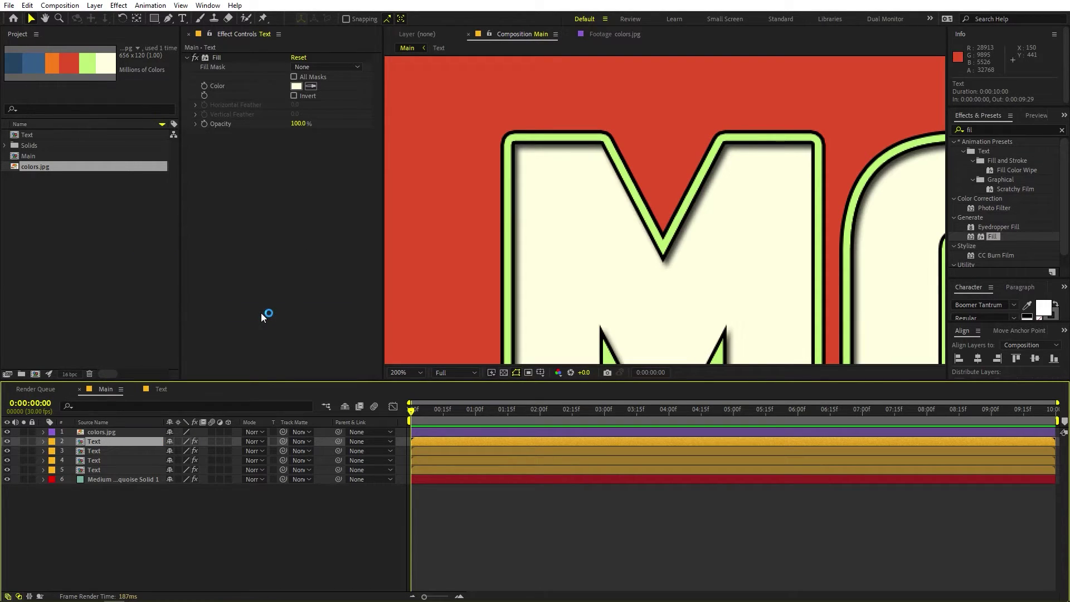
Turn off the Stroke layer style on the topmost Text layer, leaving its Inner Shadow on.
click(43, 441)
click(54, 472)
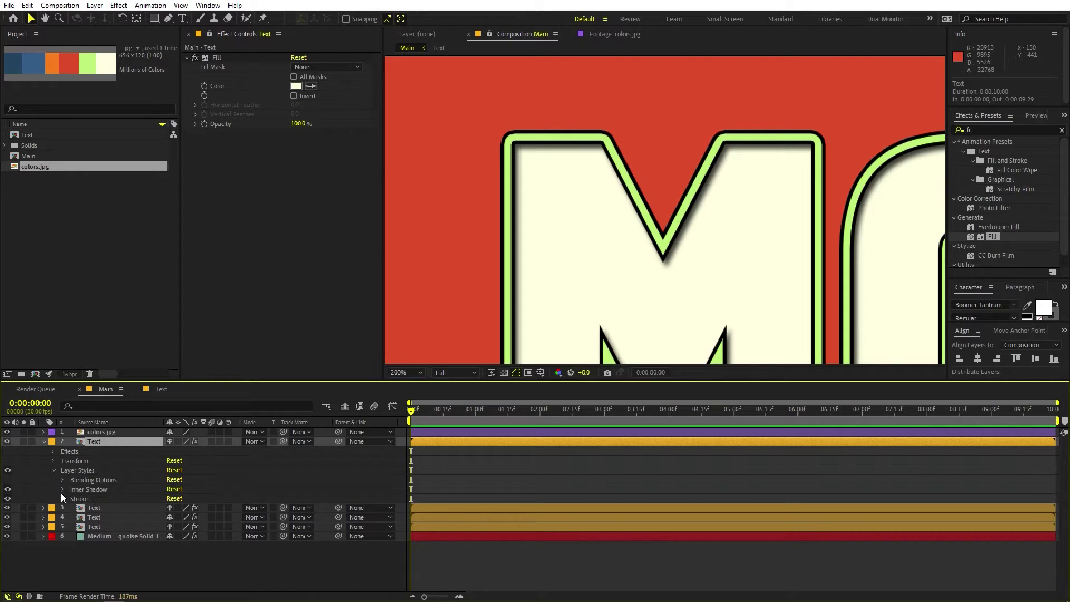
click(8, 499)
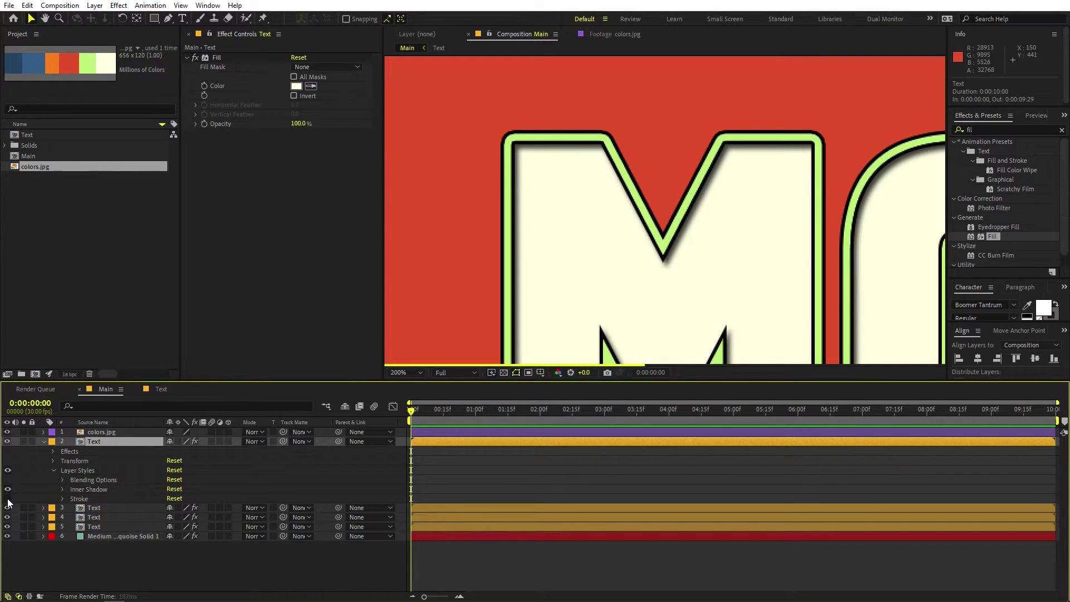
Sample the inner shadow's color from the palette's light green swatch and darken it to 8CB056.
click(81, 489)
click(60, 490)
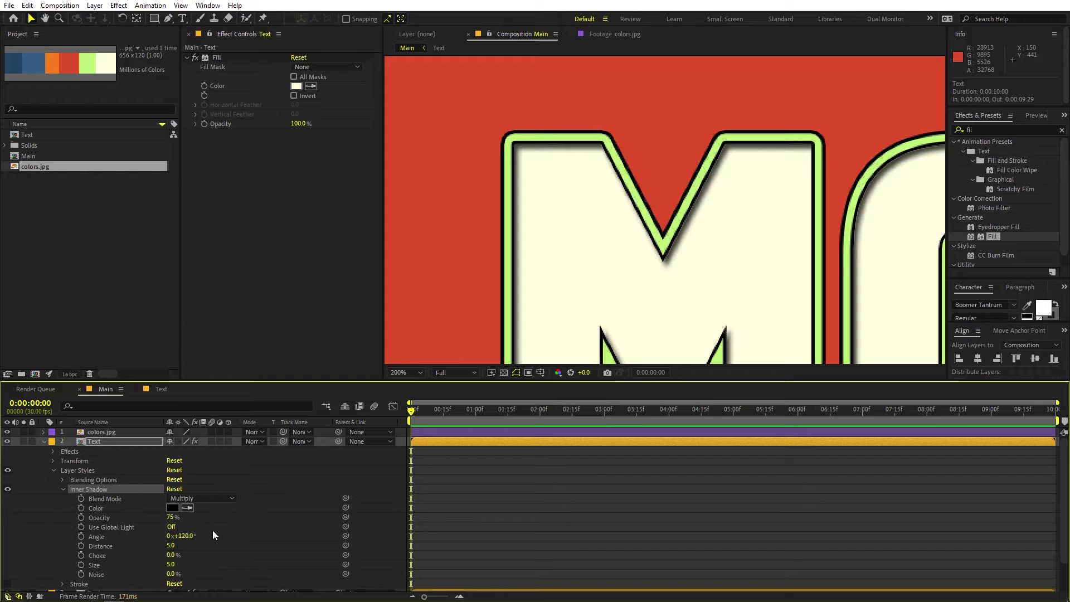
click(189, 506)
click(86, 62)
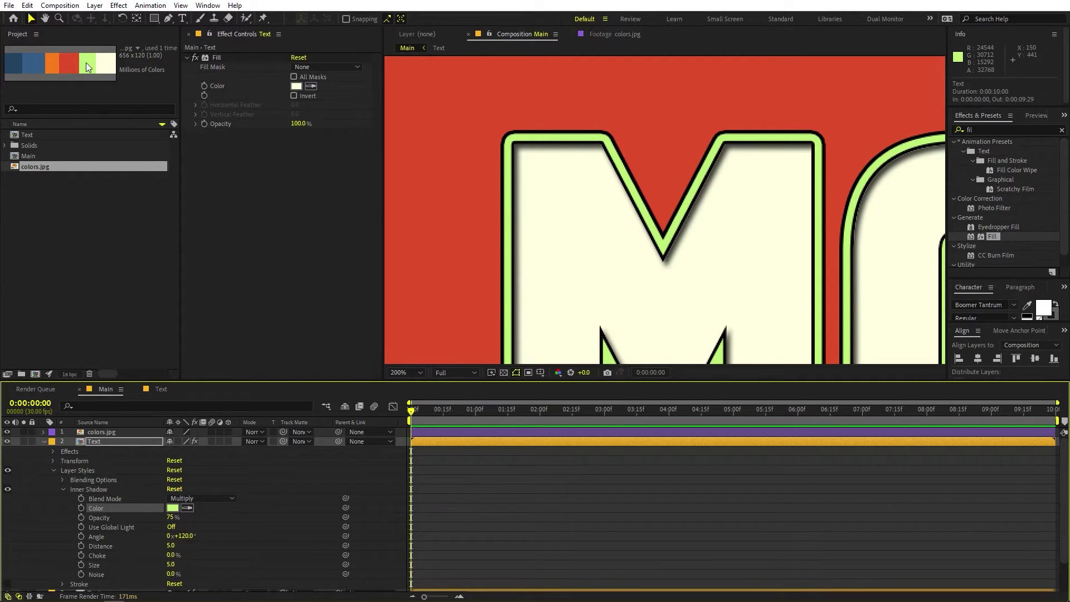
click(172, 507)
drag(112, 290, 113, 327)
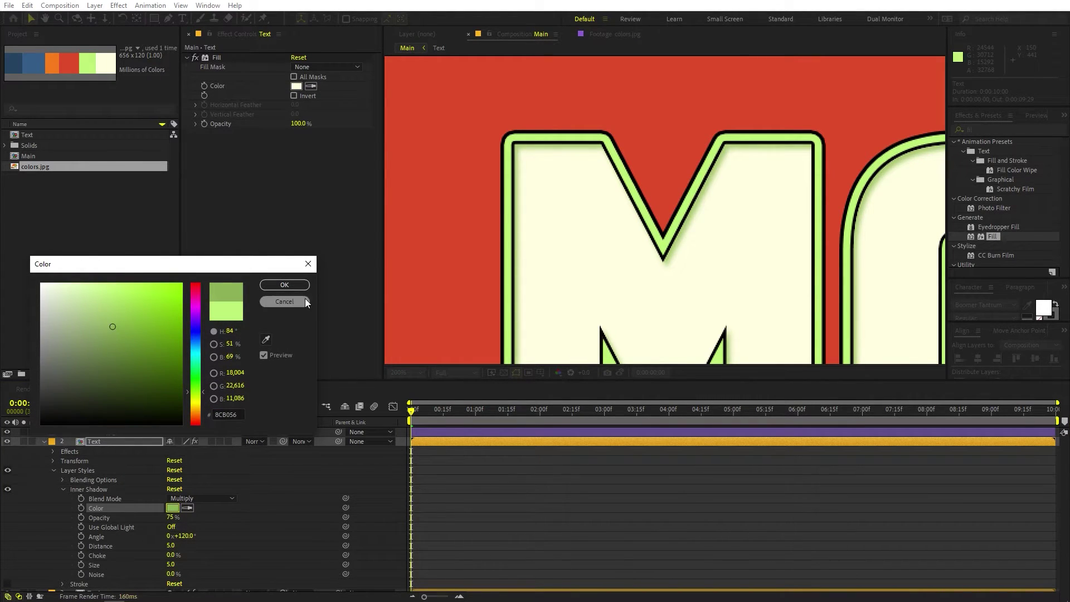
click(293, 285)
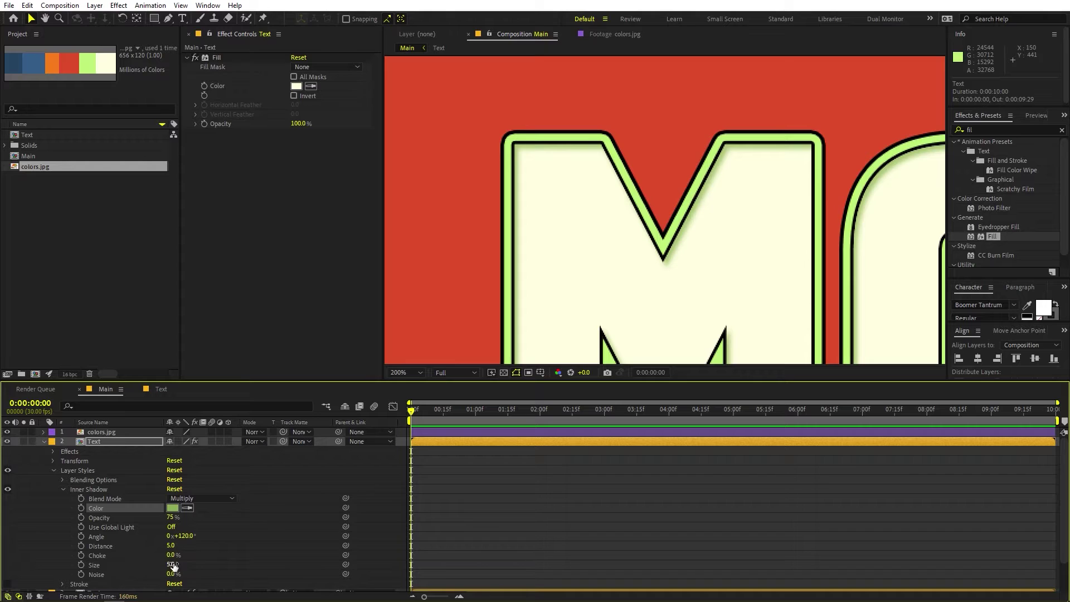
Set the inner shadow's size to 0, its distance to 10.5 and its angle to 30°.
text(0)
key(Return)
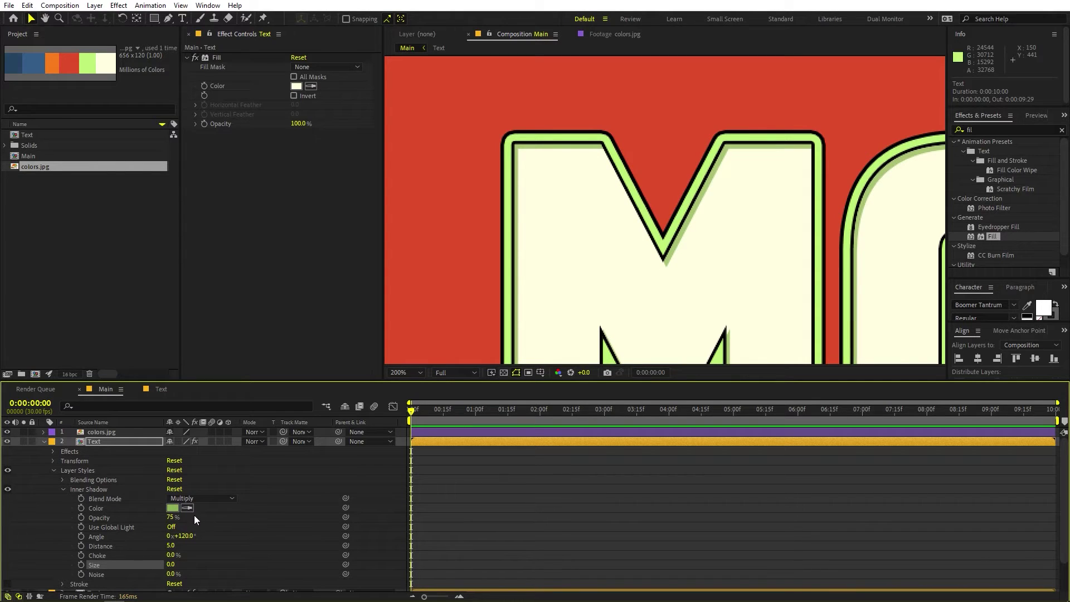
drag(173, 546, 203, 545)
key(comma)
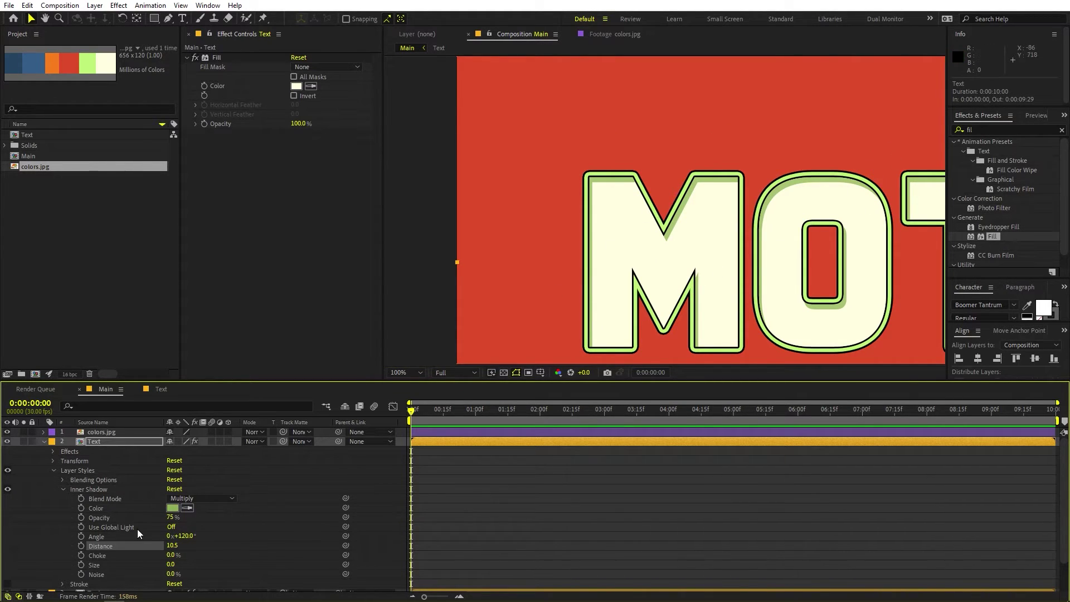
drag(188, 535, 145, 542)
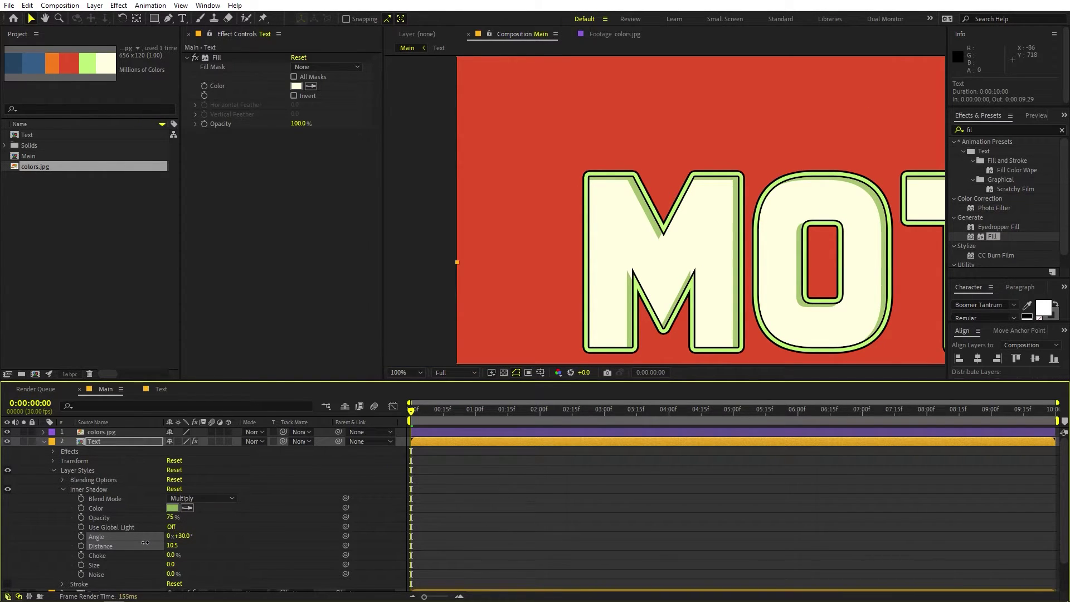
Lower the inner shadow's opacity to 49% and collapse the layer's properties.
scroll(585, 200, up, 4)
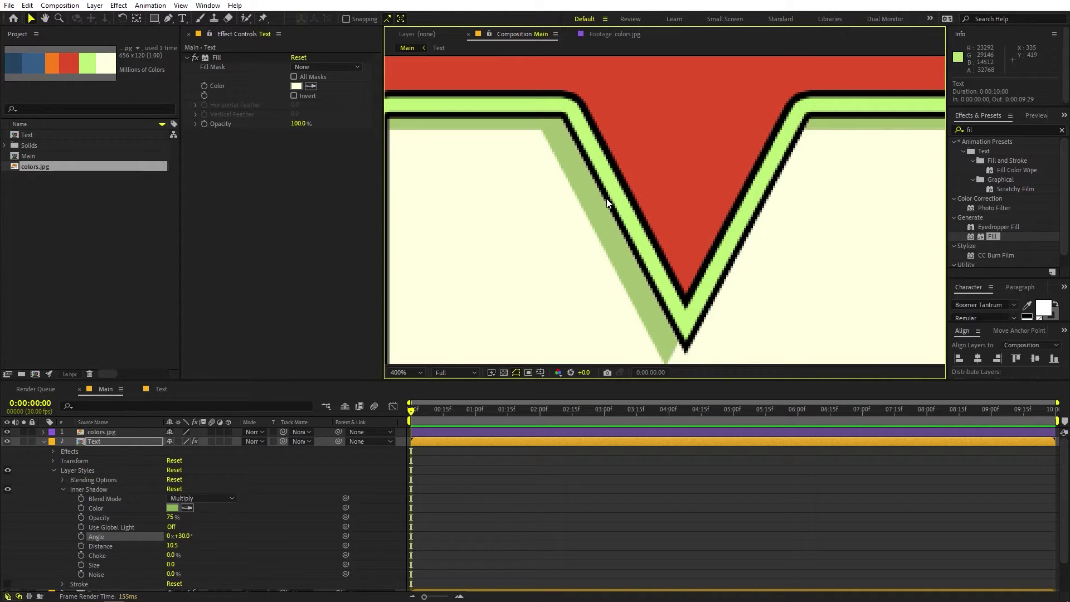
drag(172, 519, 45, 533)
scroll(616, 246, down, 4)
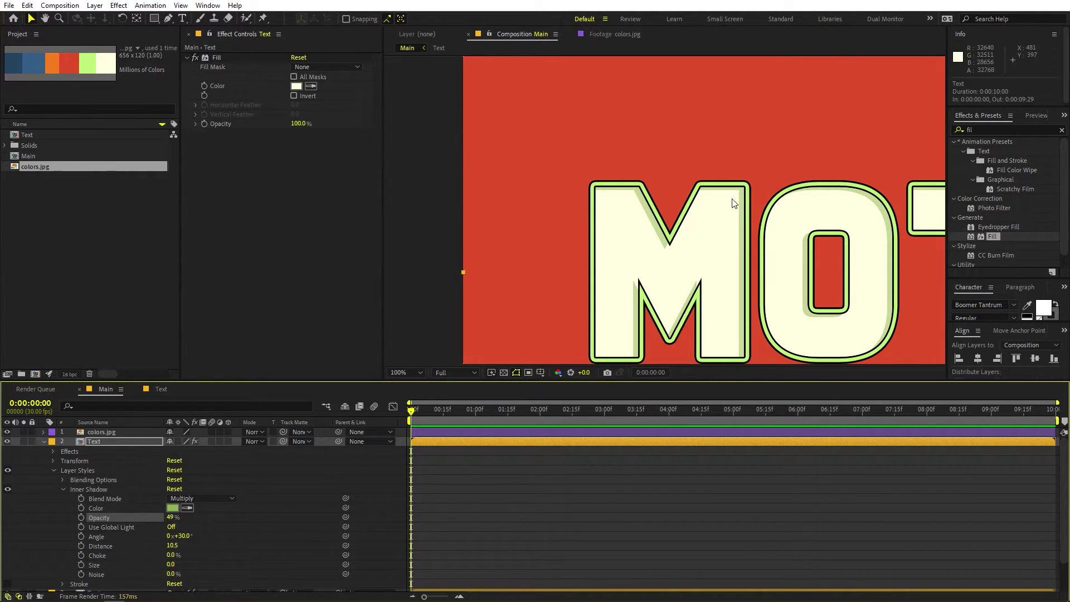
click(45, 442)
click(175, 522)
Fit the whole composition in the viewer and add a new 1920 x 1080 solid with the default name and color.
click(406, 373)
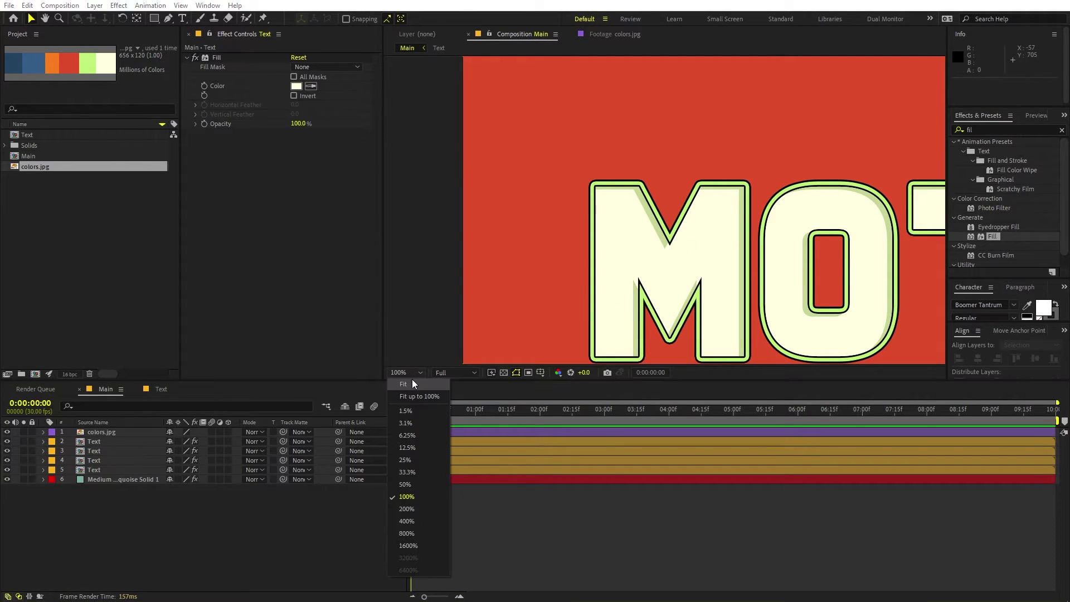
click(416, 396)
right_click(208, 415)
mouse_move(312, 422)
click(371, 450)
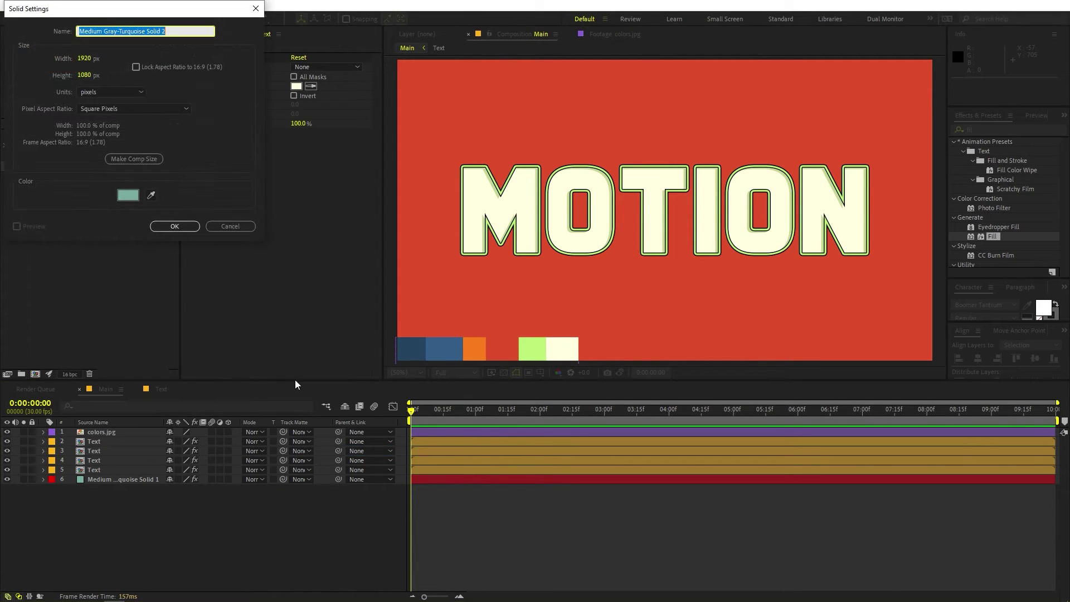
click(174, 226)
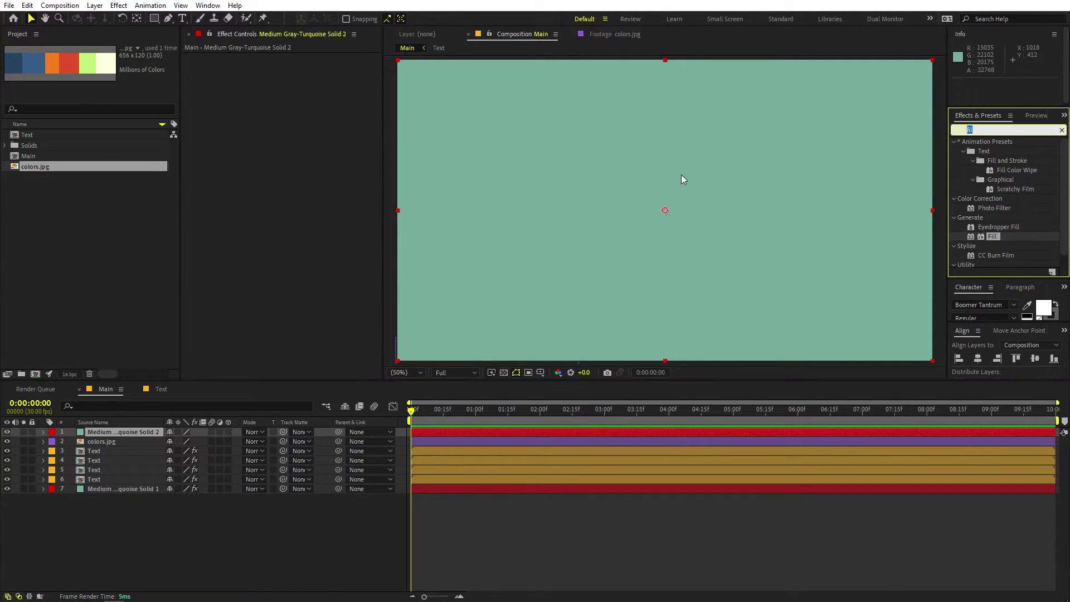
Find the Grid effect and apply it to the new solid.
text(f)
key(BackSpace)
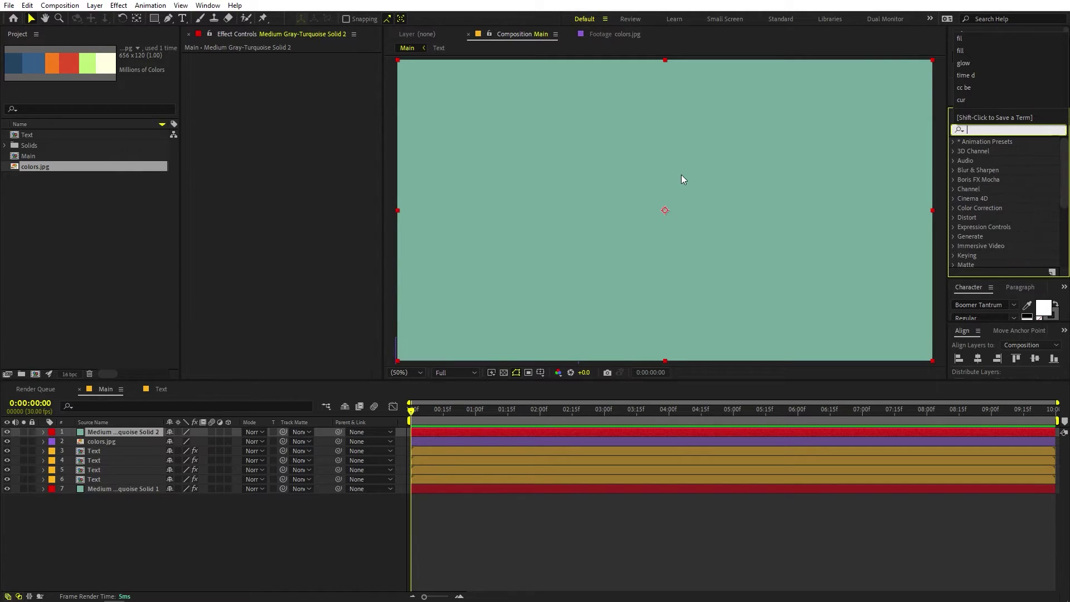
text(grid)
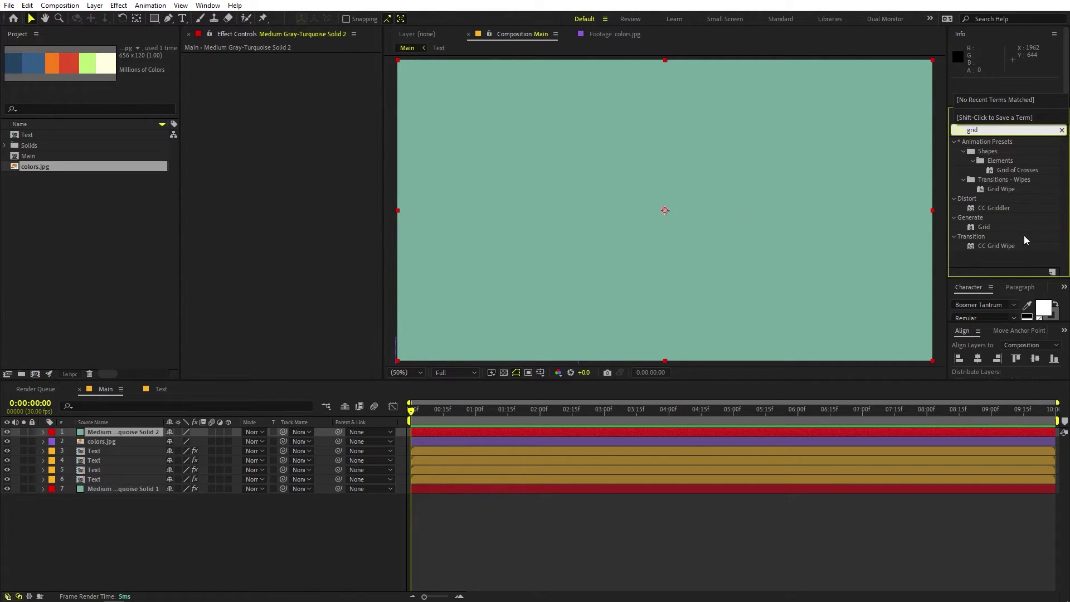
drag(984, 227, 95, 432)
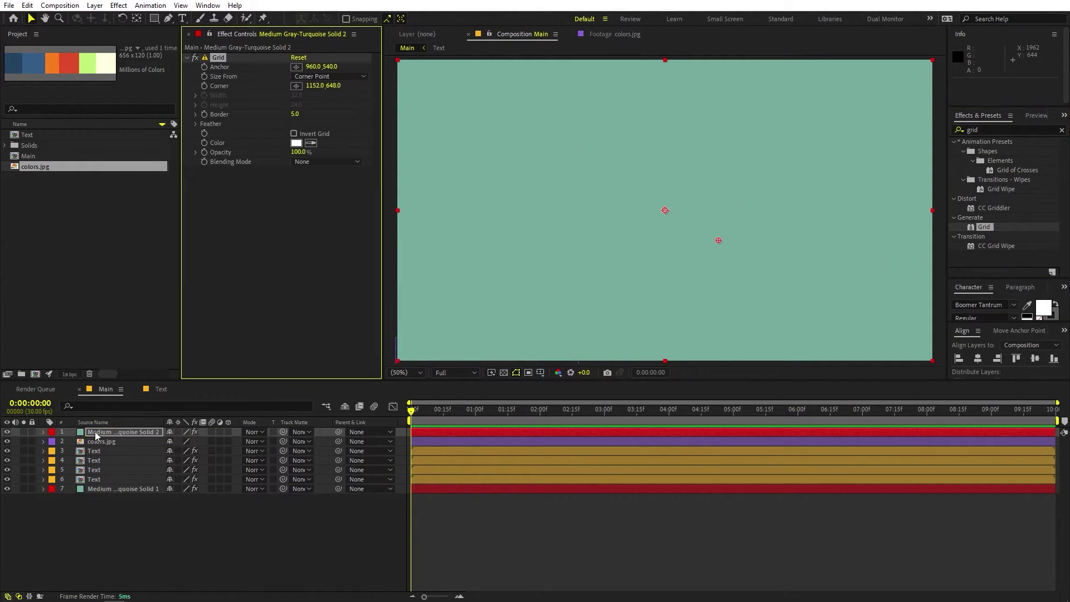
Size the grid by Width Slider and reduce its border to 1.5.
click(312, 77)
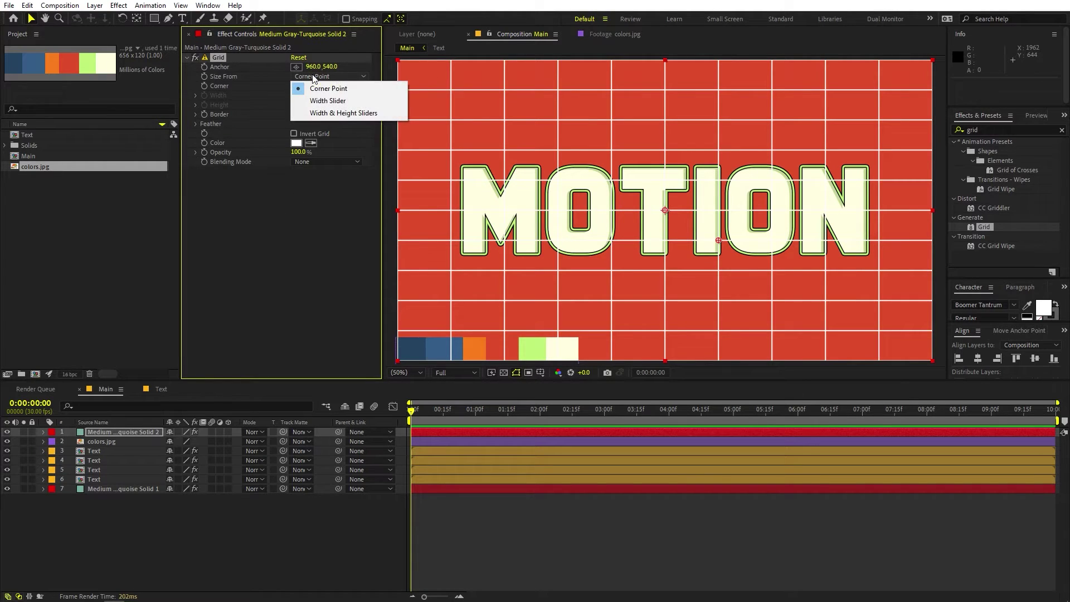
click(328, 101)
drag(295, 129, 262, 140)
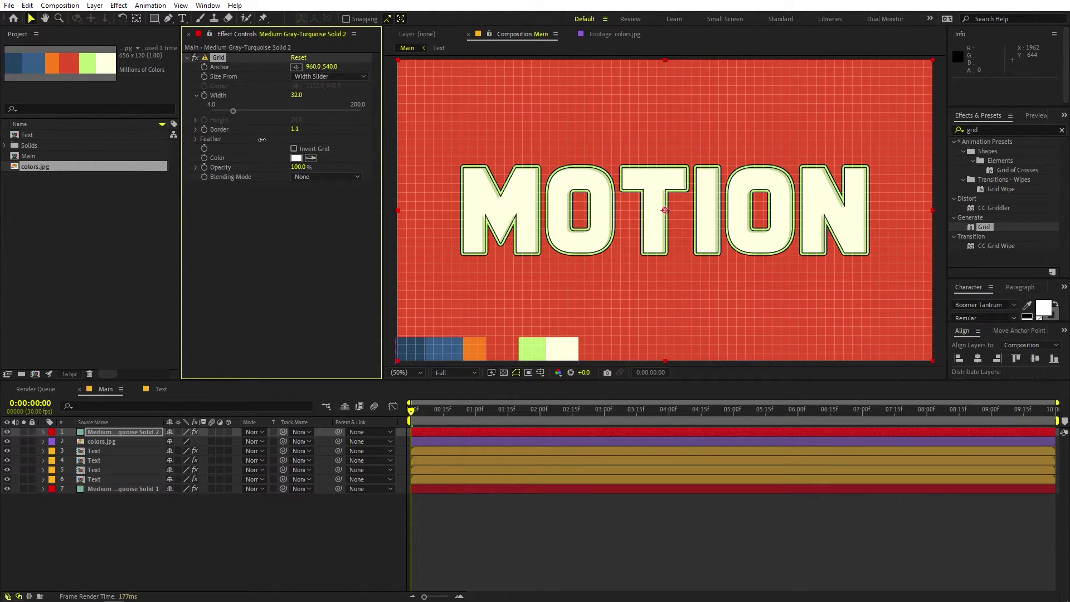
Set the grid color to black (000000) and move the grid solid directly beneath the colors.jpg layer.
click(312, 160)
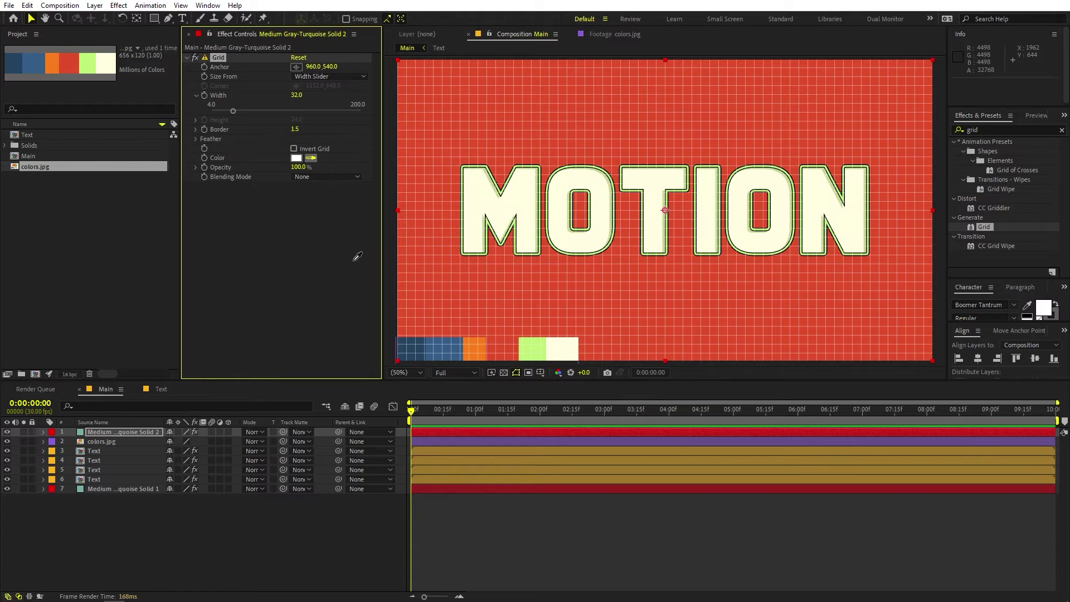
click(296, 158)
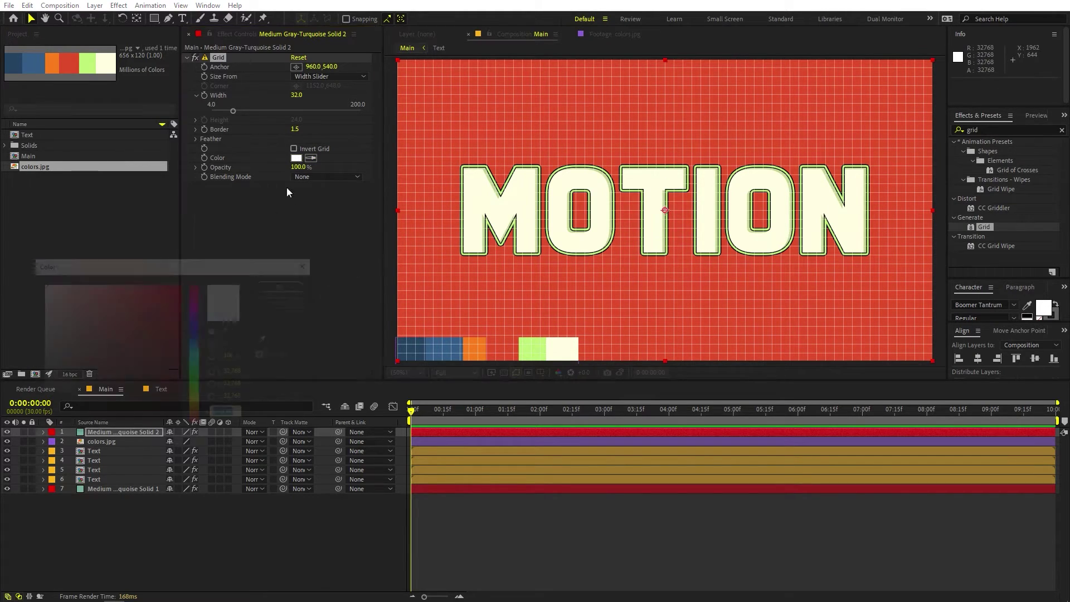
text(000000)
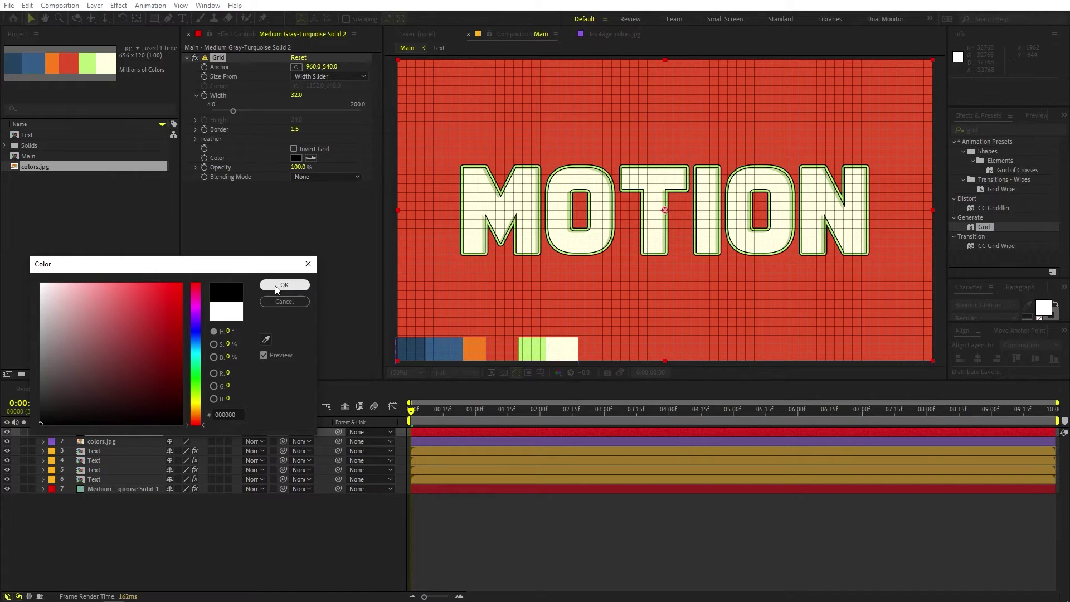
click(278, 287)
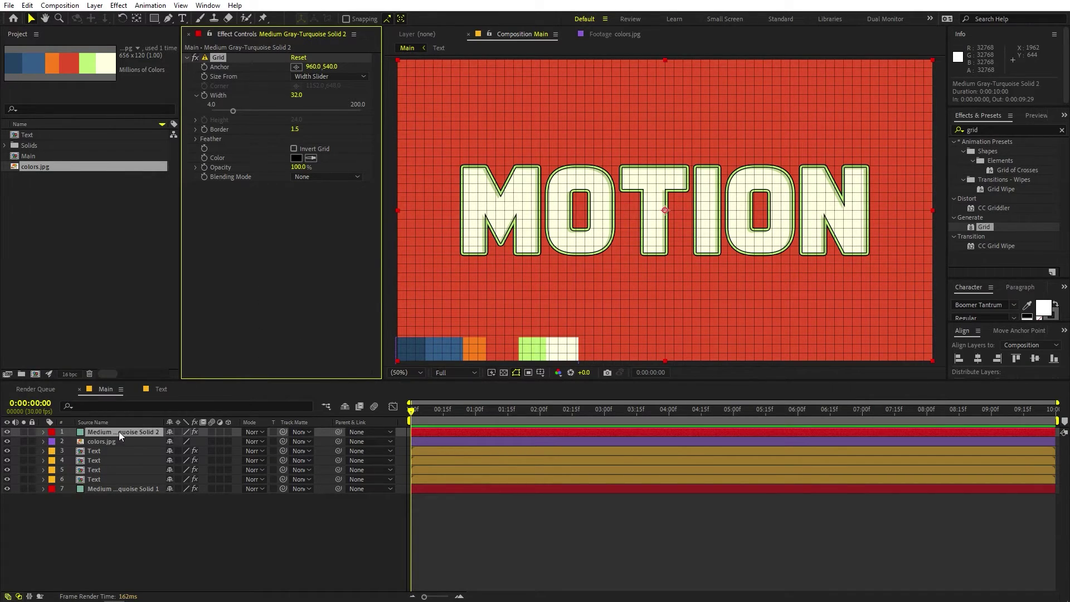
click(144, 433)
drag(145, 433, 135, 447)
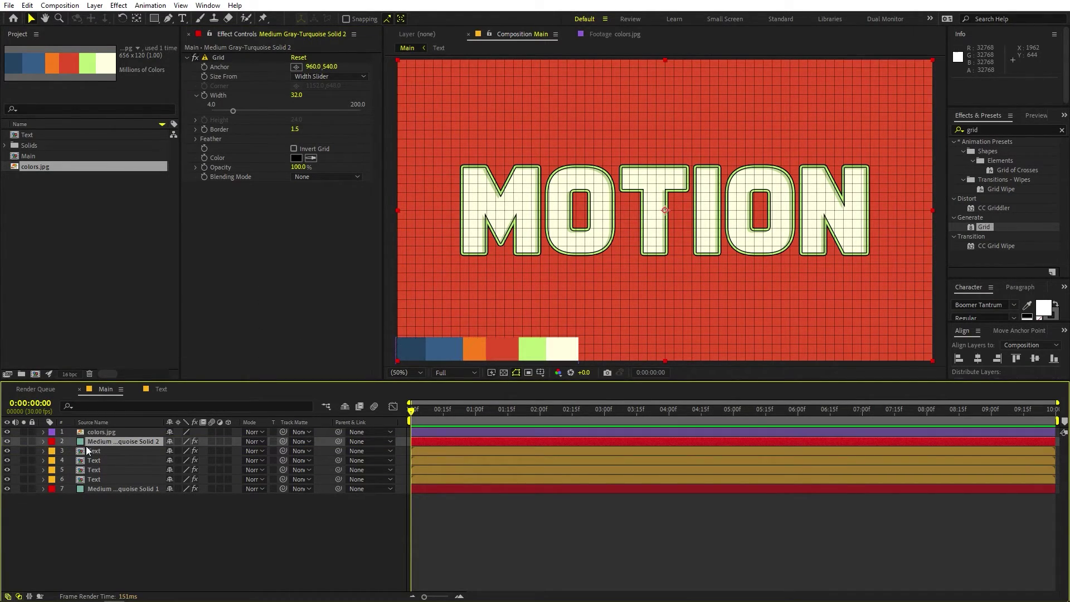
Duplicate the uppermost Text layer, place the copy directly above the grid solid, and use it as the grid's track matte.
click(97, 452)
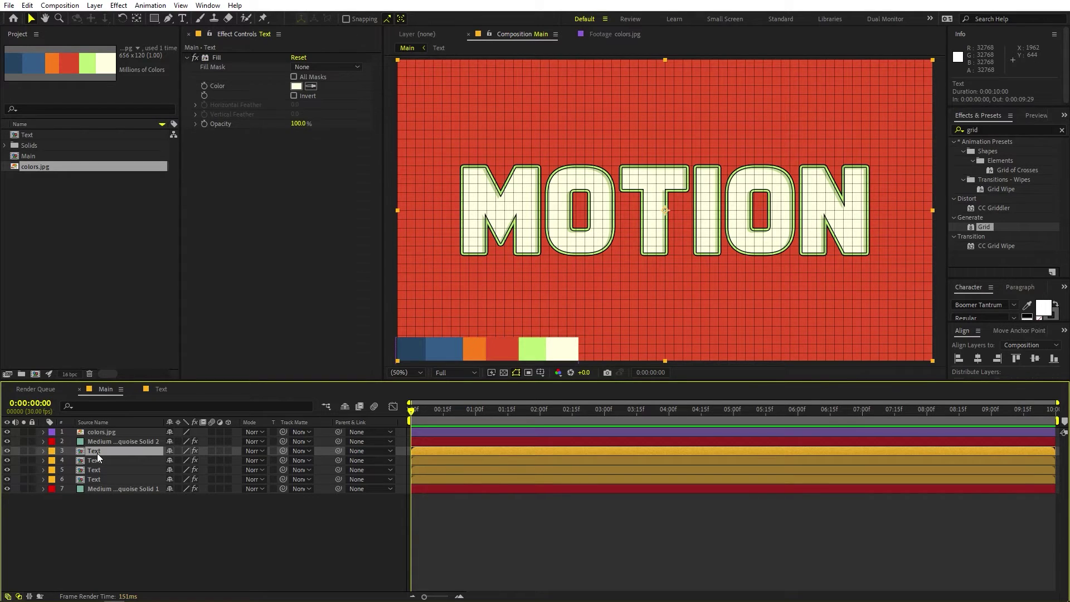
key(ctrl+d)
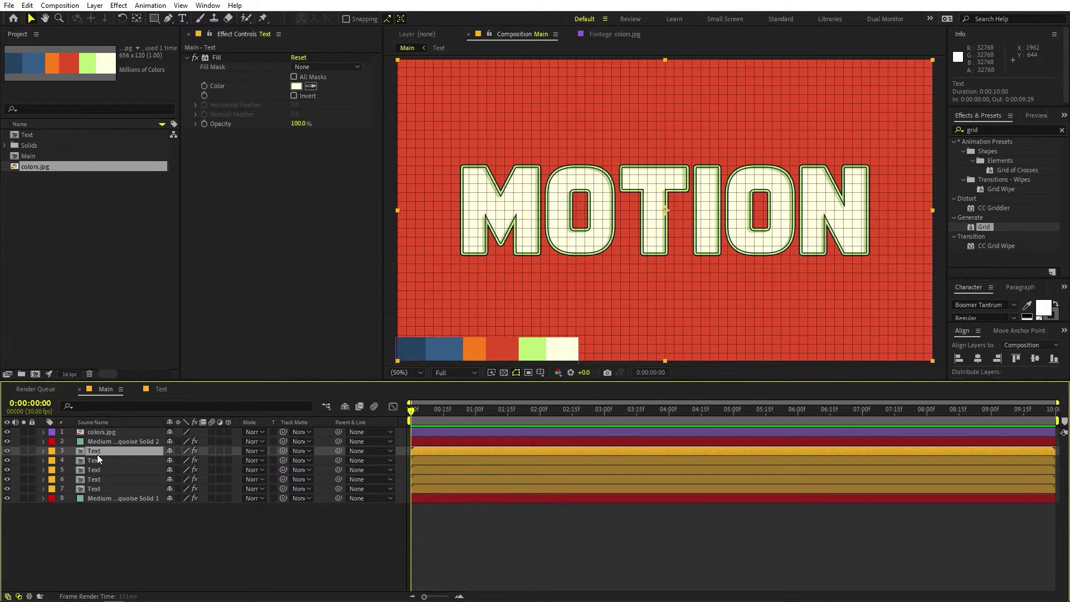
drag(99, 451, 97, 438)
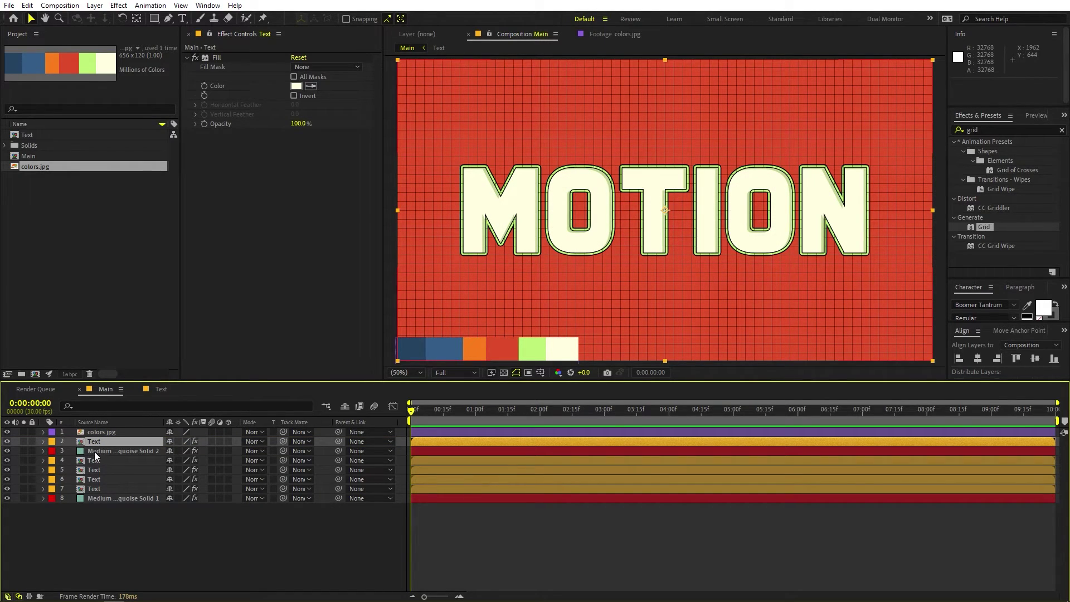
click(96, 451)
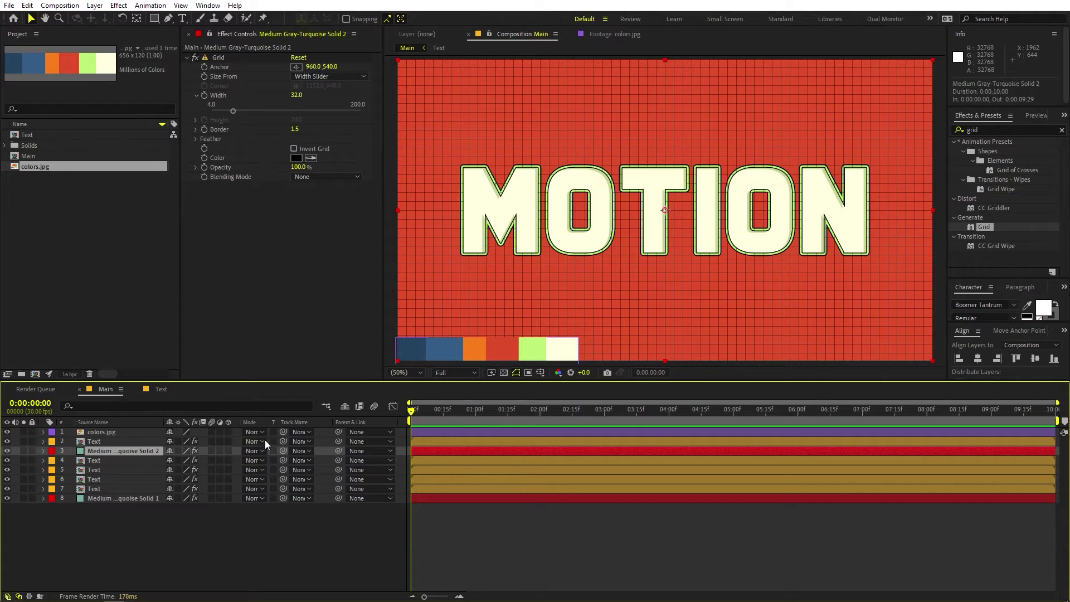
drag(282, 450, 109, 443)
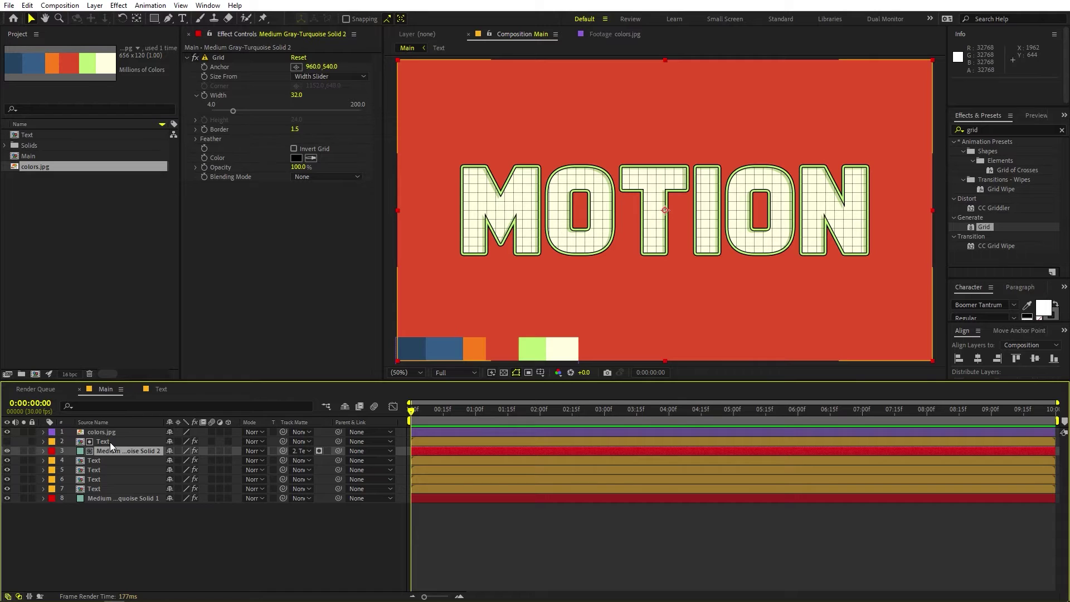
Inspect the matted grid inside the letters up close and view the track matte choices for the grid solid.
scroll(685, 151, up, 5)
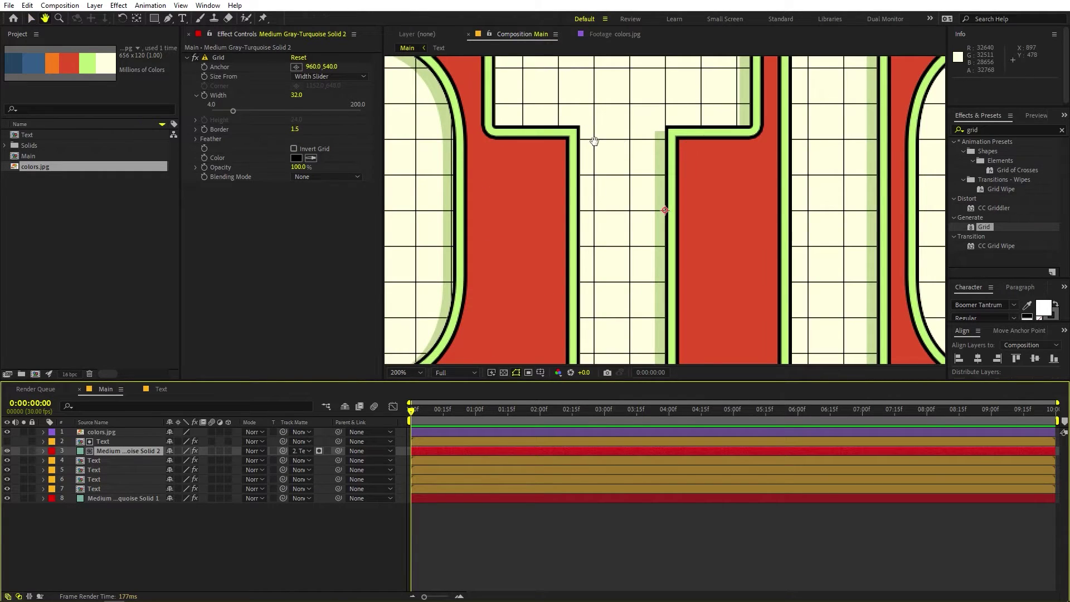
drag(593, 145, 722, 239)
key(v)
key(comma)
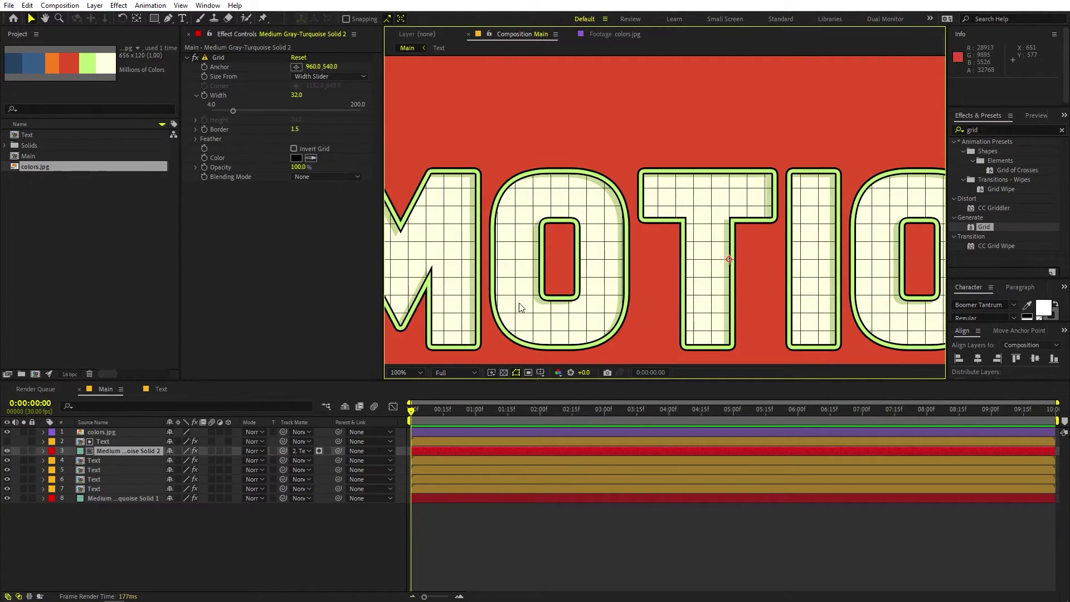
drag(504, 279, 597, 223)
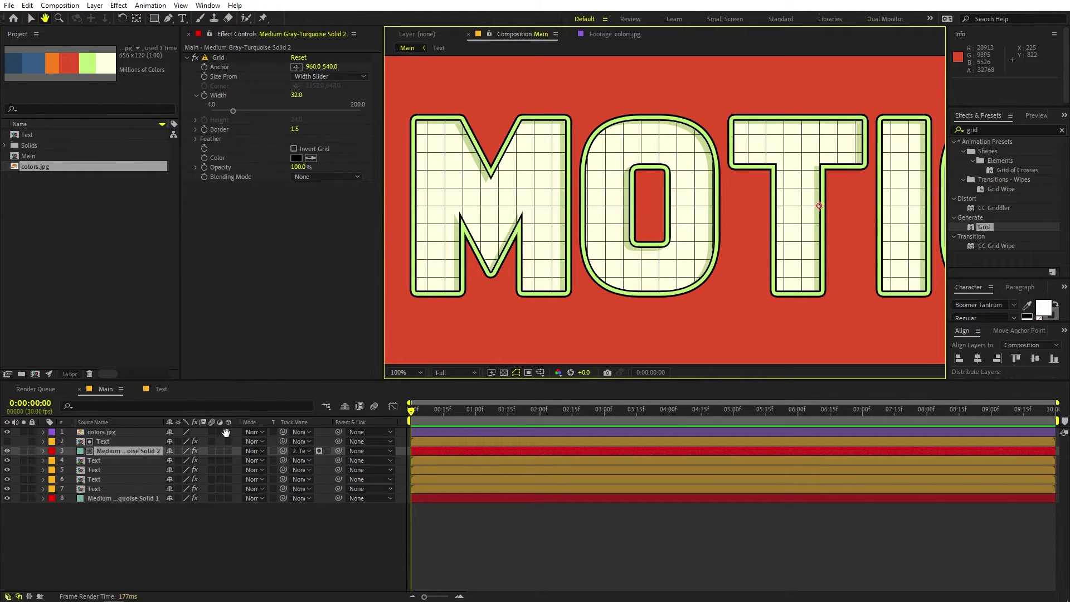
click(296, 450)
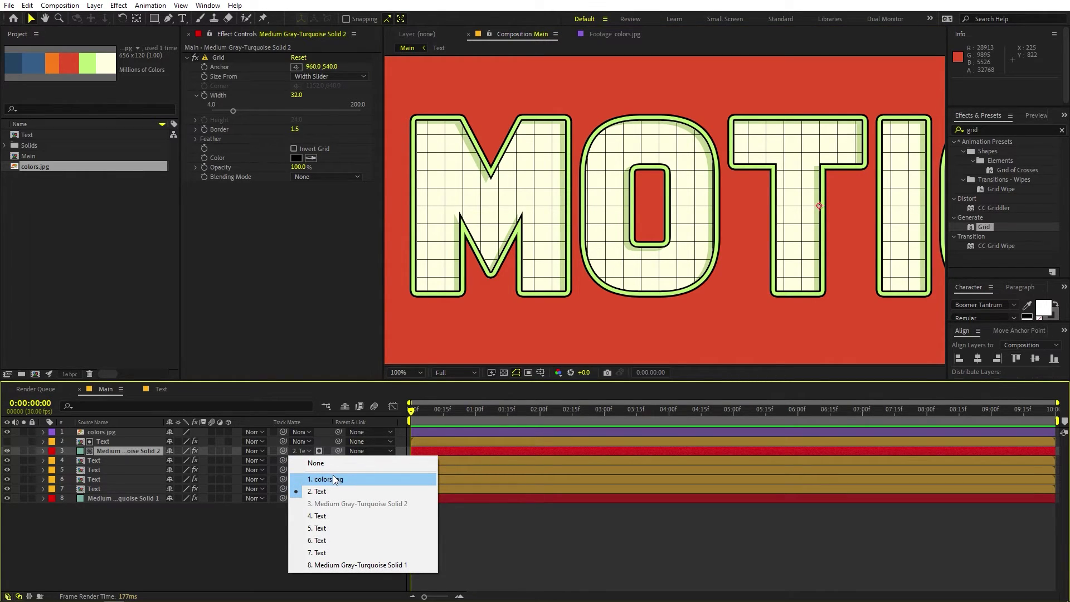
click(229, 554)
click(229, 547)
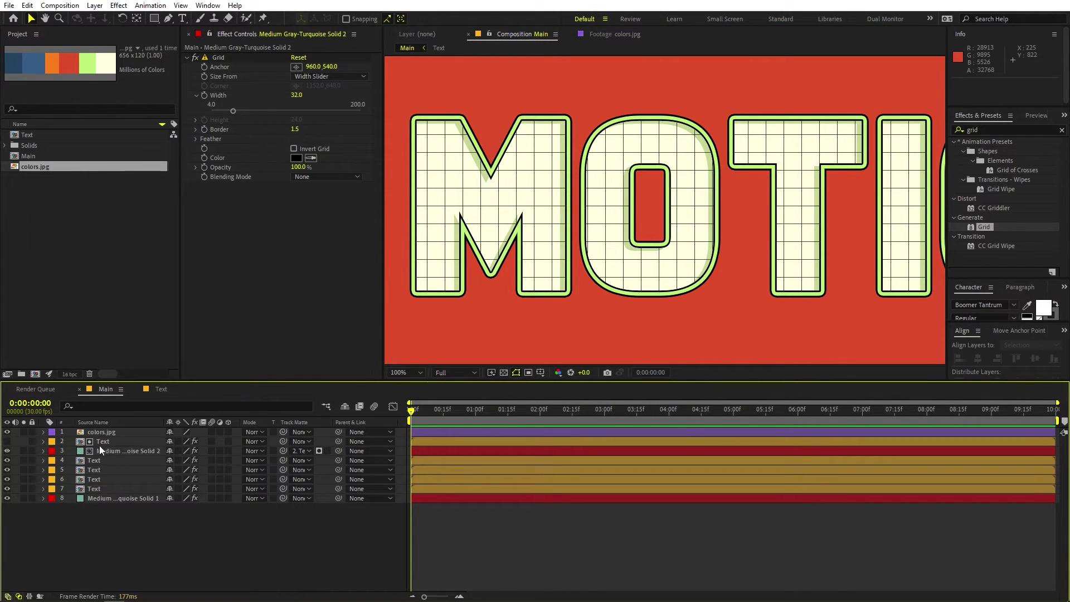
Rotate the grid solid to about 10.3°.
click(102, 451)
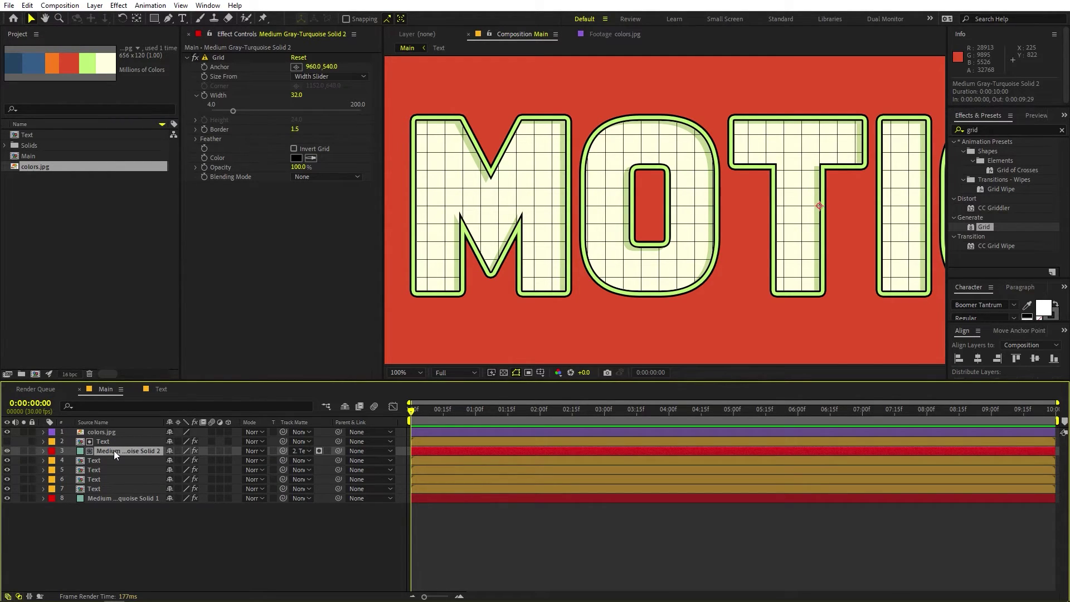
key(r)
drag(180, 460, 240, 462)
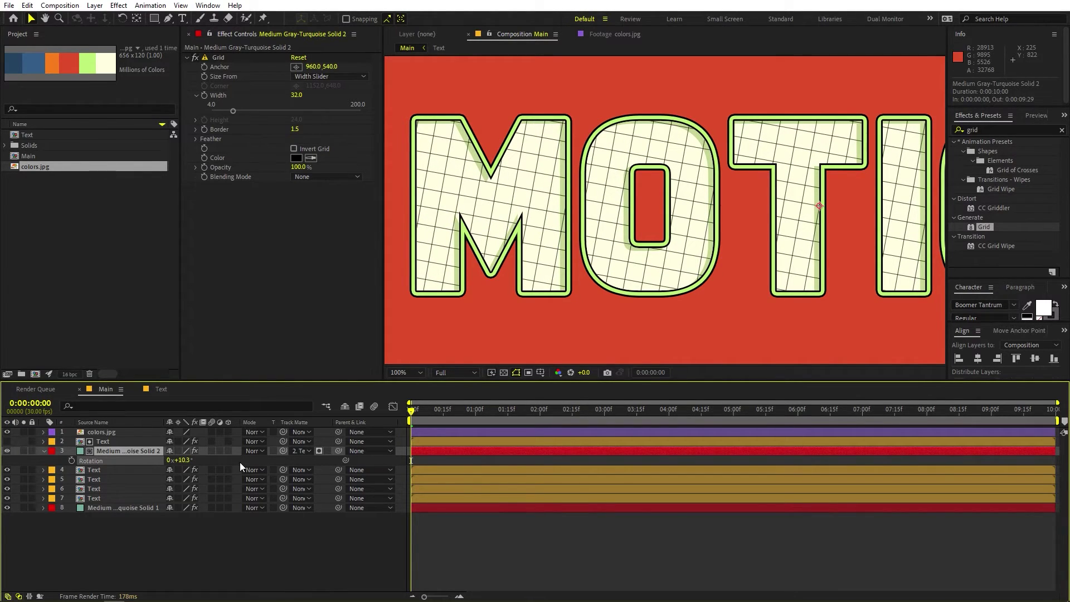
Set the Grid effect's width to 25 and fit the whole composition in the viewer.
scroll(844, 118, down, 2)
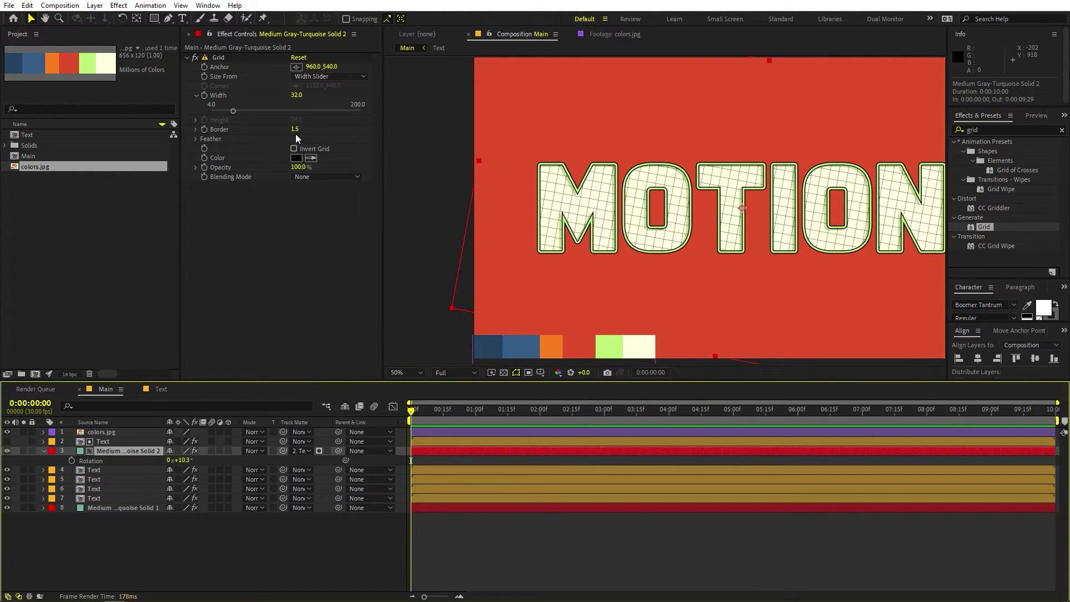
mouse_move(297, 95)
mouse_down()
mouse_move(325, 103)
mouse_move(302, 106)
mouse_up()
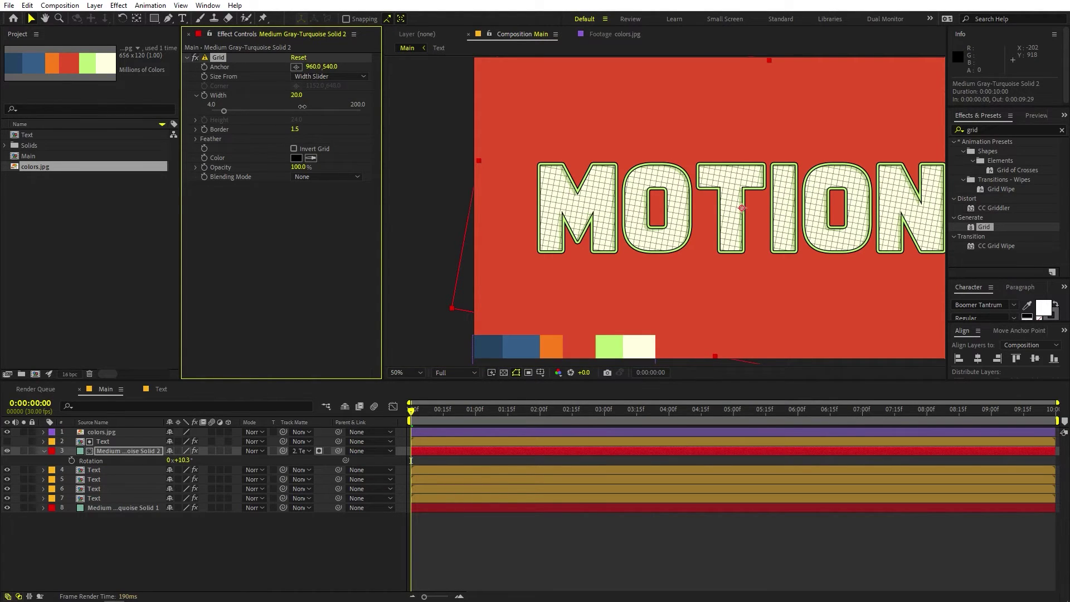
key(ctrl+z)
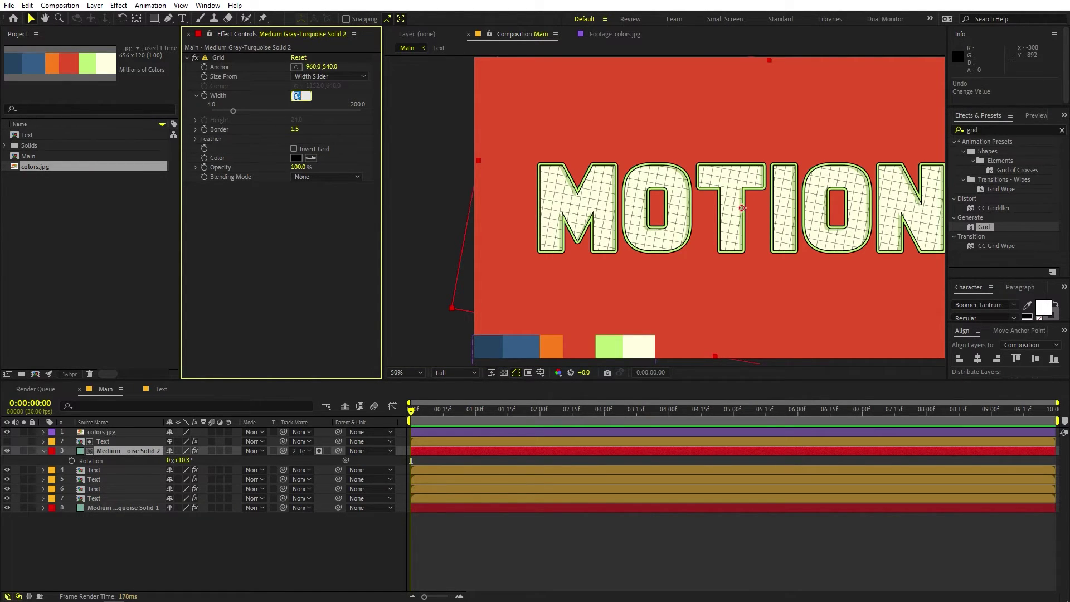
key(ctrl+z)
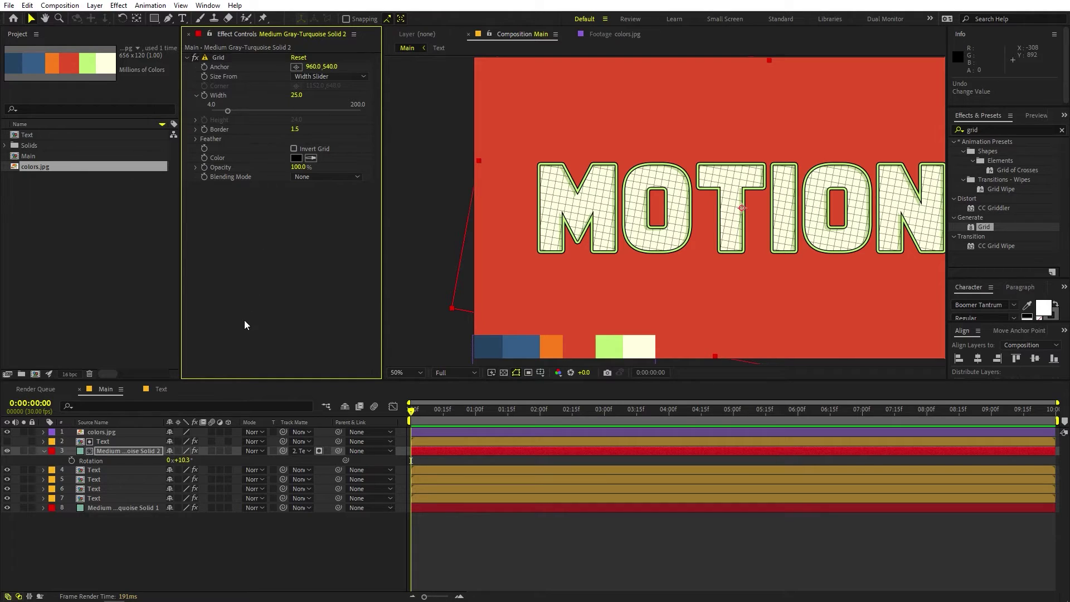
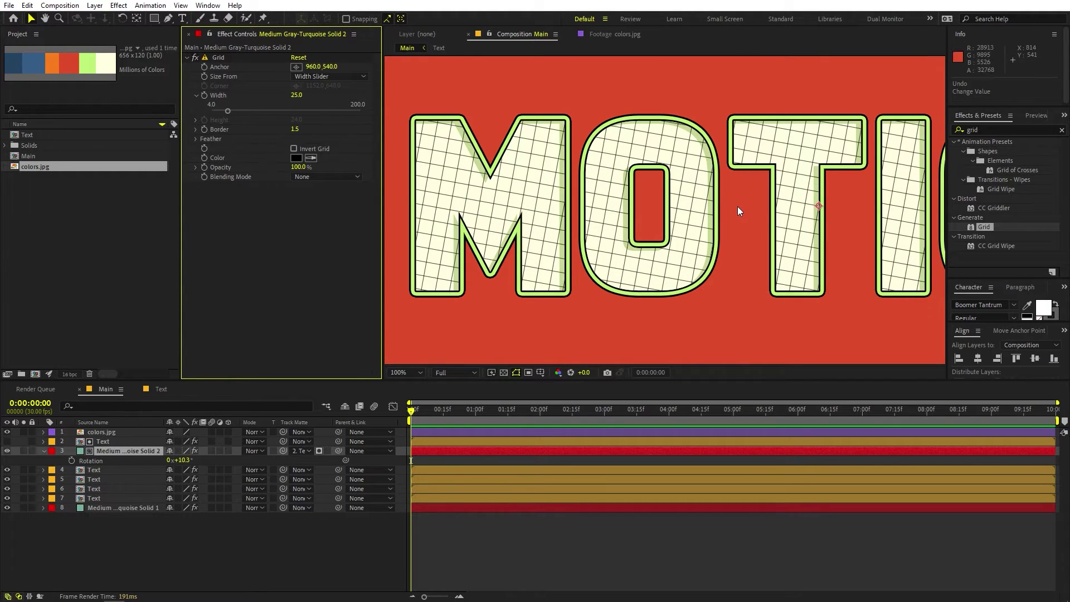
click(420, 373)
click(414, 393)
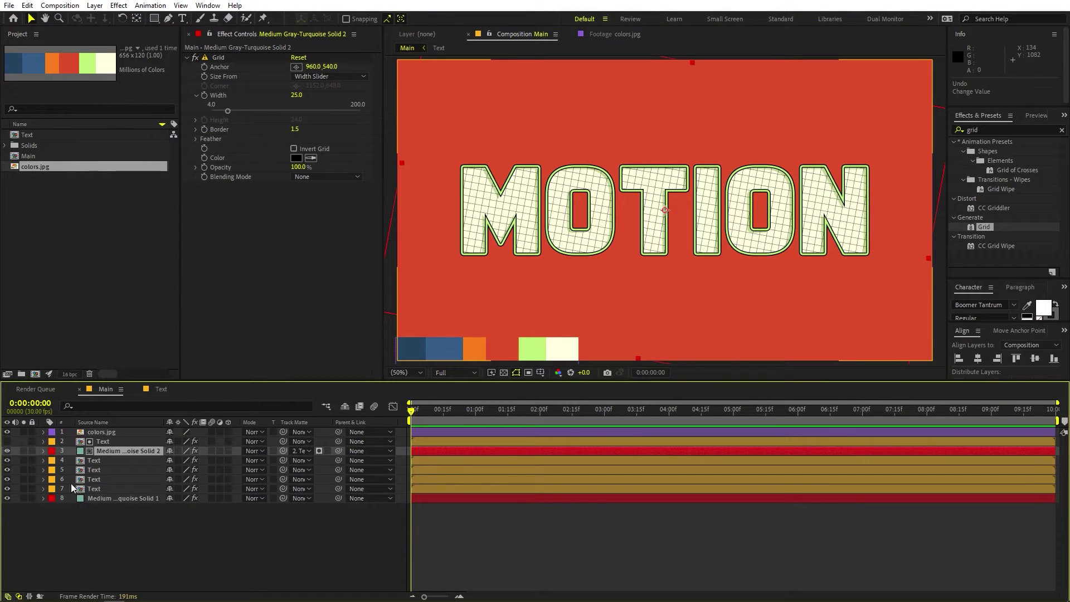
Duplicate the lowest Text layer, just above the red background solid.
click(93, 490)
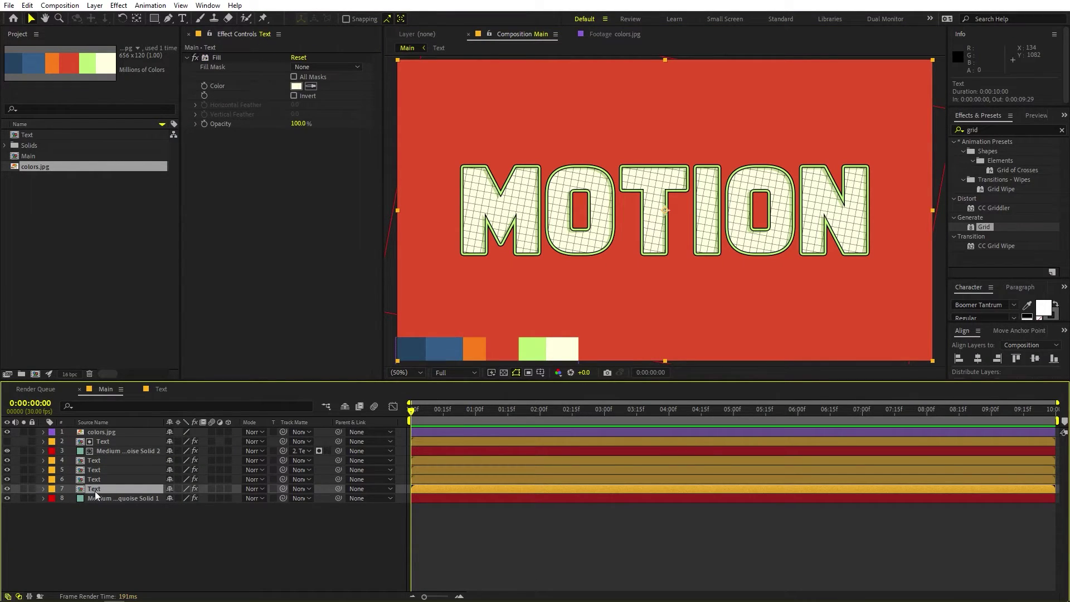
key(ctrl+d)
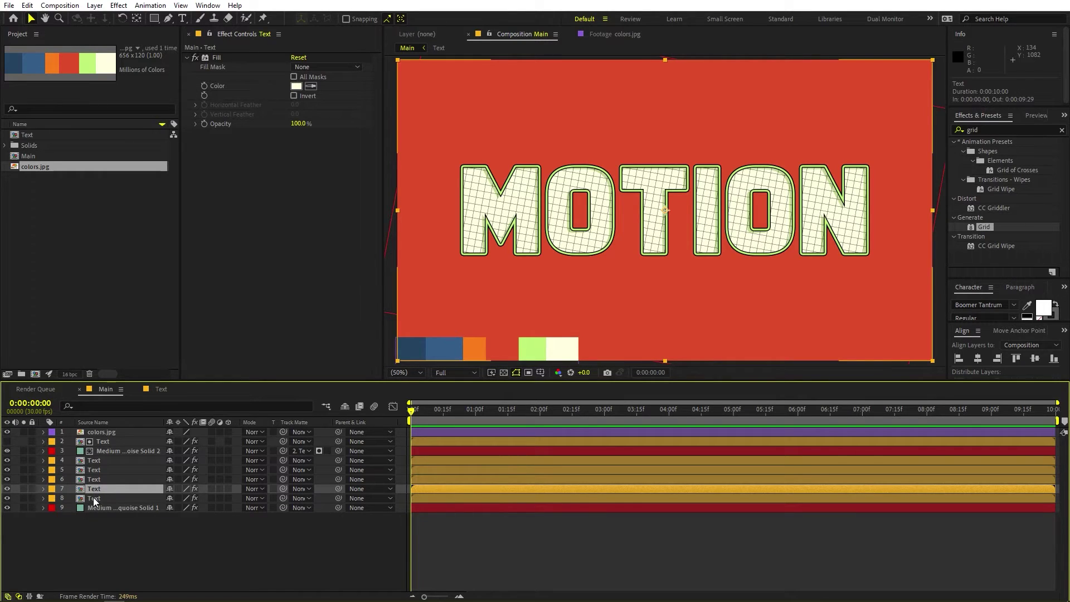
click(118, 534)
Pre-compose the grid solid and all Text layers except the lowest one into a new composition named Top.
click(99, 488)
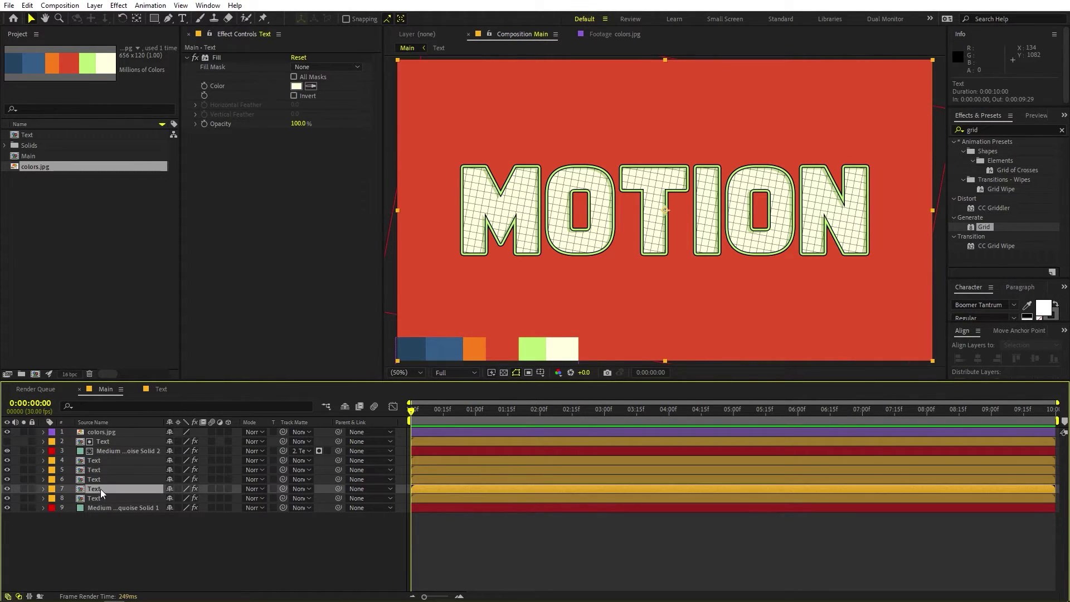
shift+click(99, 442)
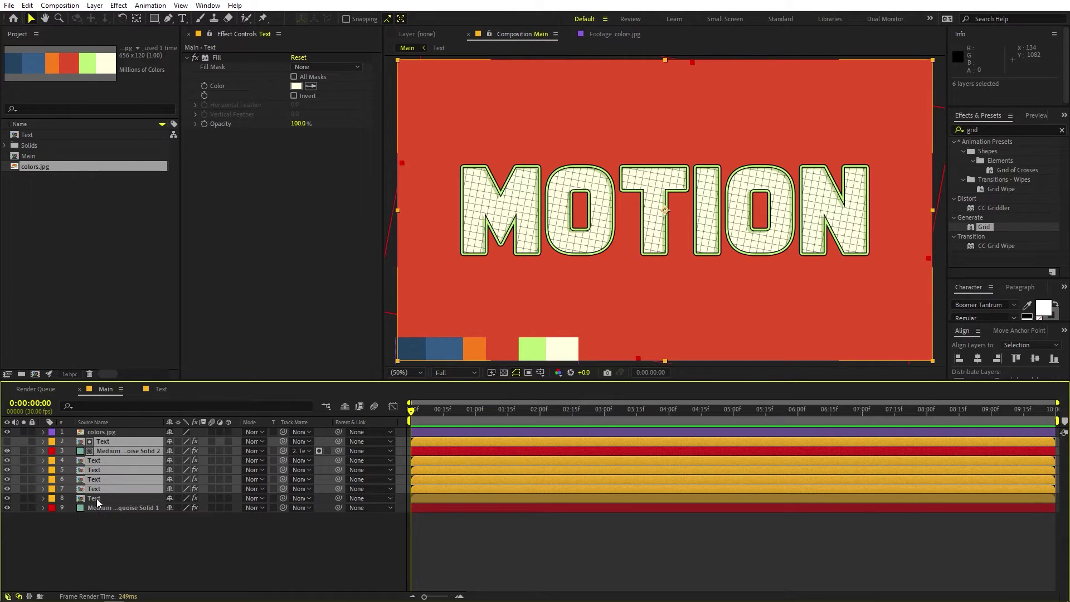
right_click(103, 440)
click(145, 368)
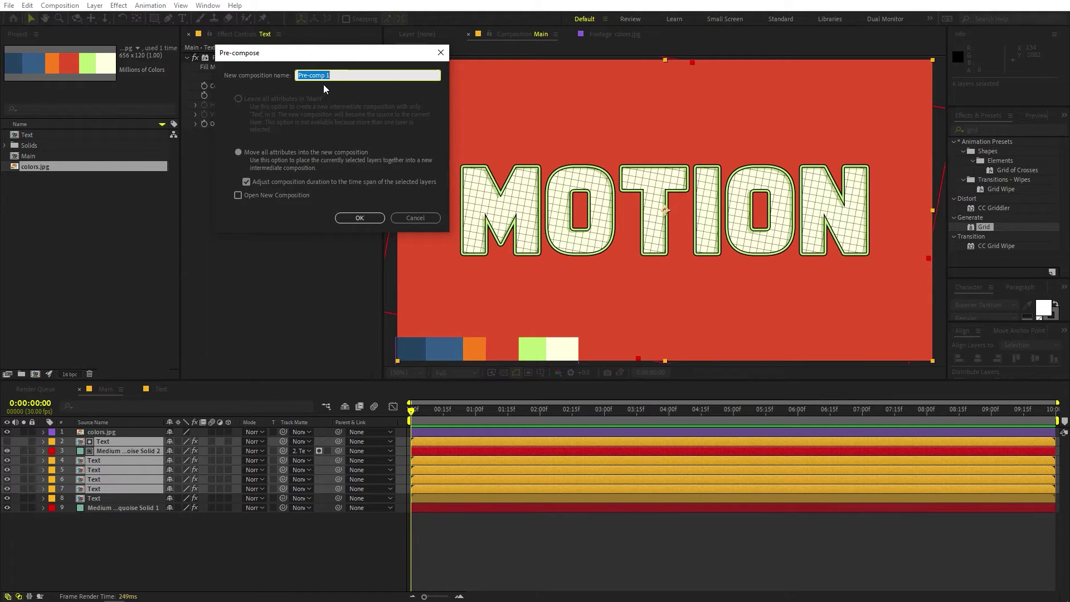
drag(336, 76, 265, 74)
text(To)
click(356, 216)
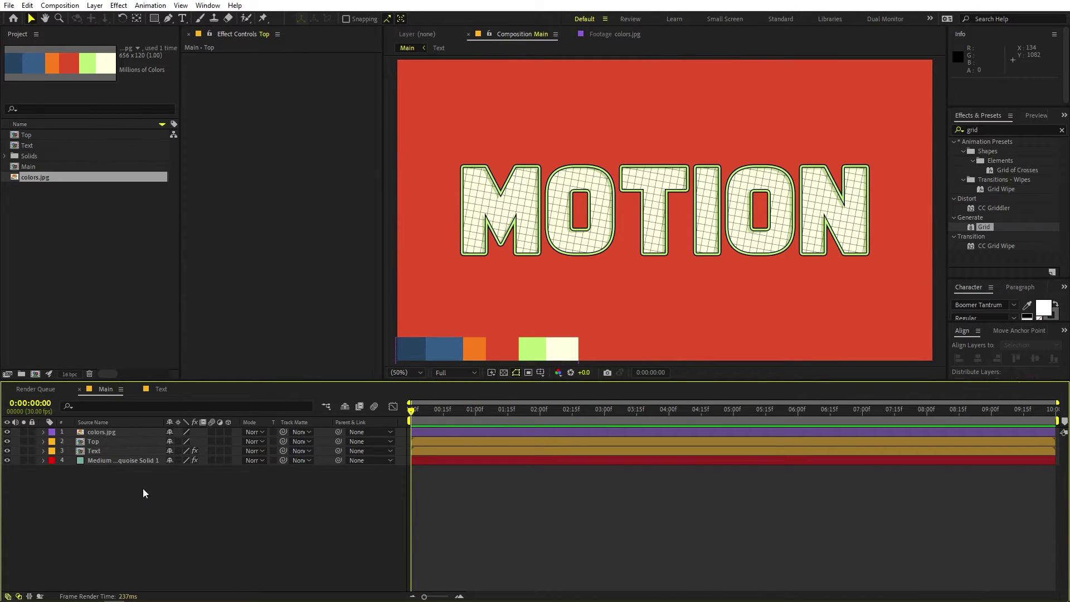
Find CC Radial Fast Blur and apply it to the Text layer beneath the Top pre-comp.
click(95, 450)
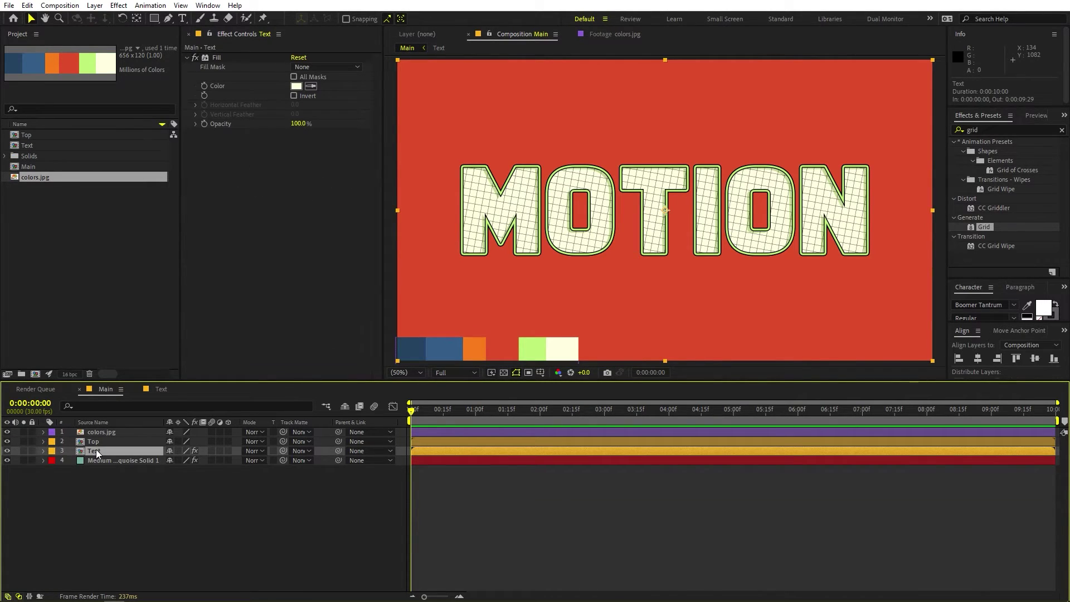
click(998, 130)
key(ctrl+a)
text(cc rad)
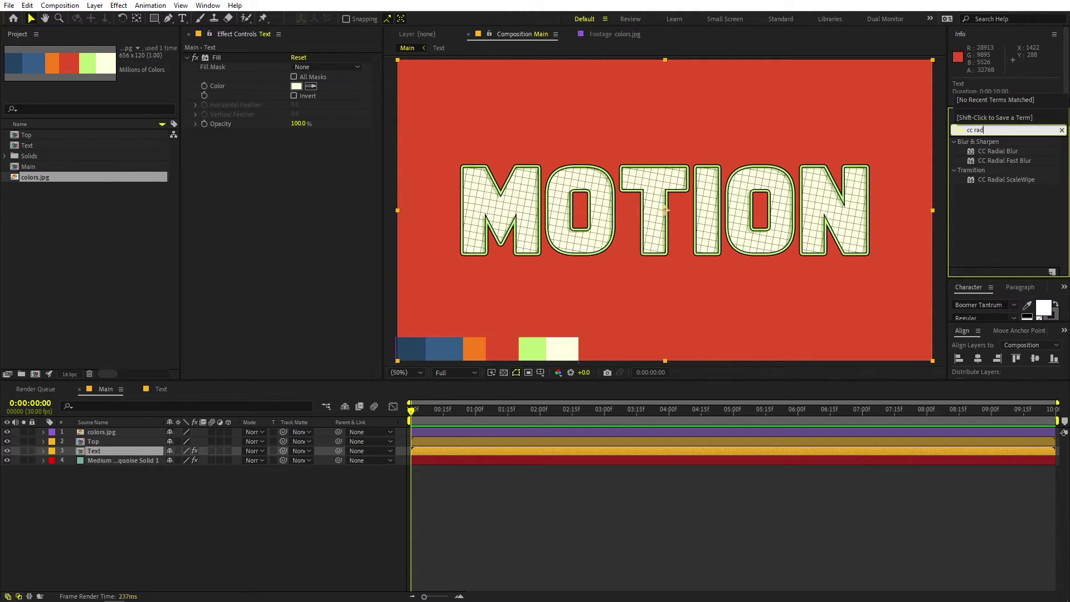
text(i)
drag(1005, 160, 293, 228)
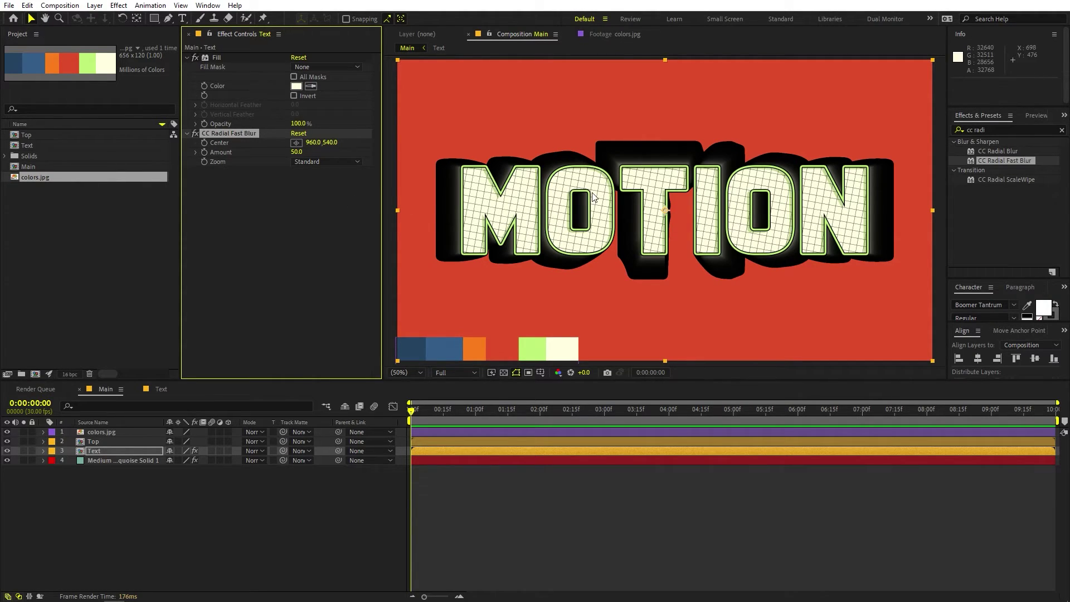
Move the radial blur's center to about 1836, 4 near the composition's upper-right corner and set its amount to 30.4.
key(comma)
click(299, 142)
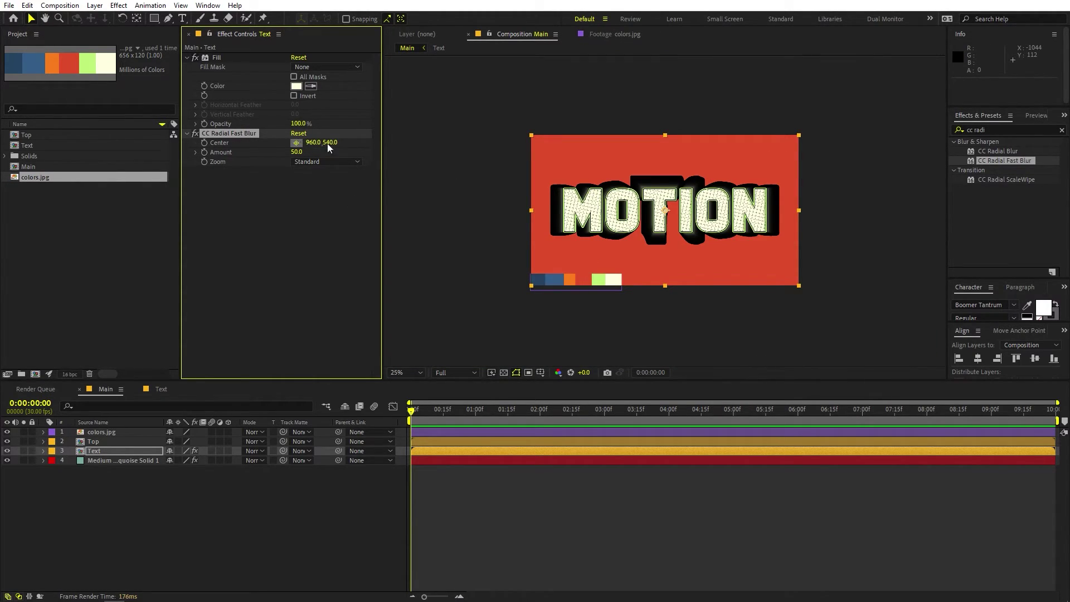
click(775, 160)
drag(775, 160, 784, 150)
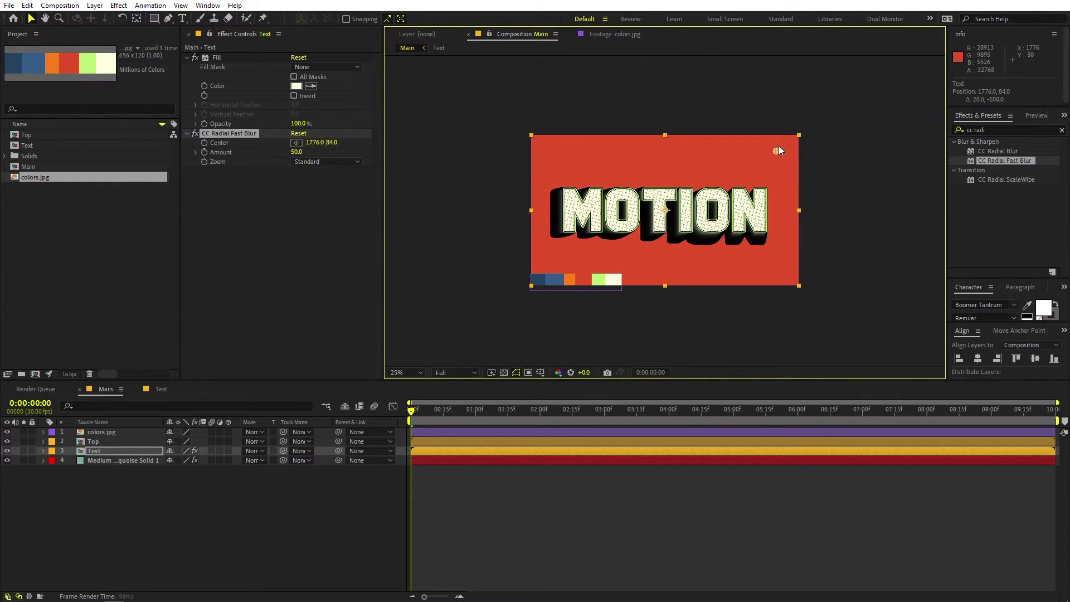
key(period)
drag(297, 152, 204, 159)
drag(902, 90, 911, 59)
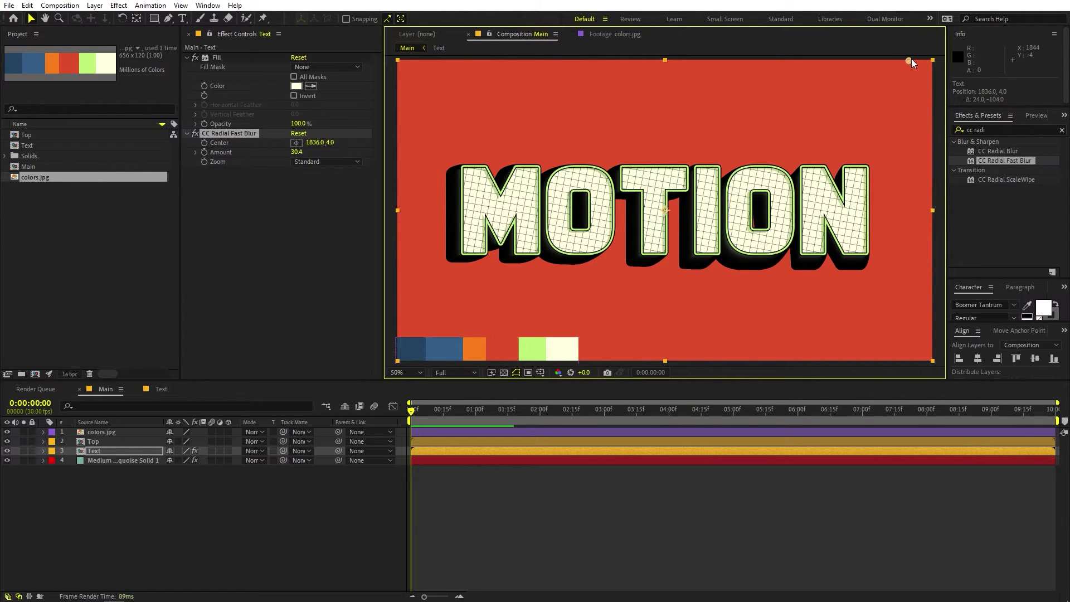
Set the Fill color of the Text layer beneath Top to the palette's medium blue.
scroll(677, 217, up, 2)
key(h)
drag(449, 181, 675, 181)
drag(518, 182, 584, 236)
key(v)
click(311, 86)
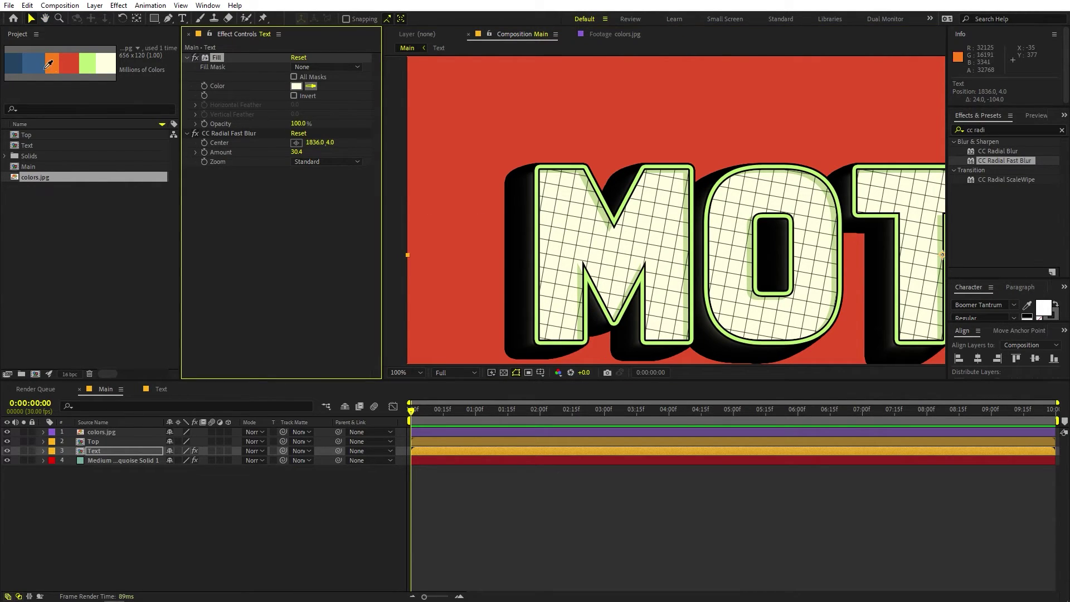
click(40, 64)
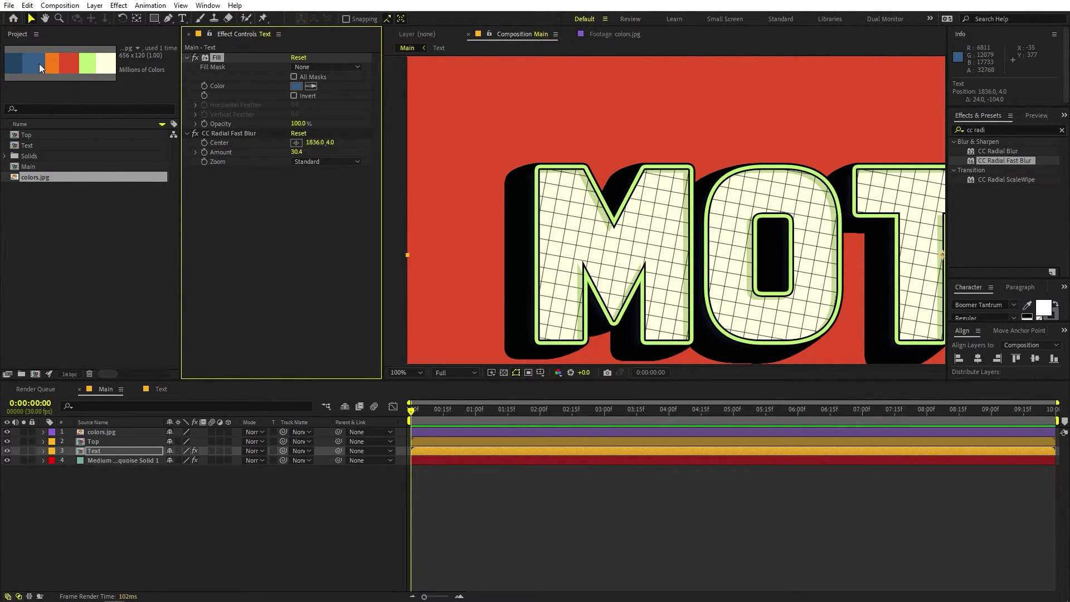
Sample the palette's medium blue for the same Text layer's Stroke layer style color.
click(43, 451)
click(187, 517)
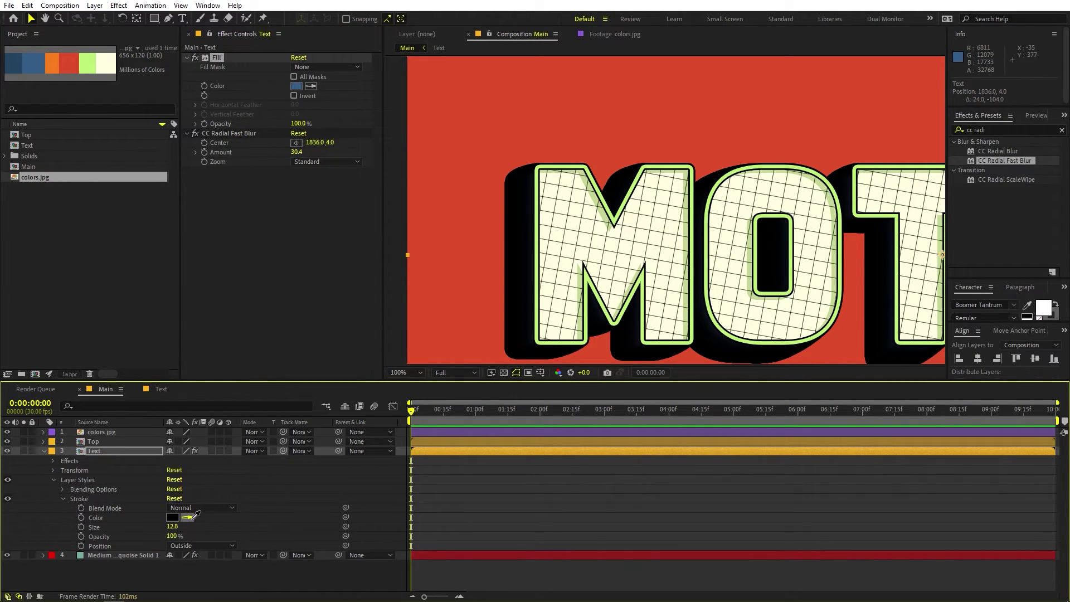
click(36, 67)
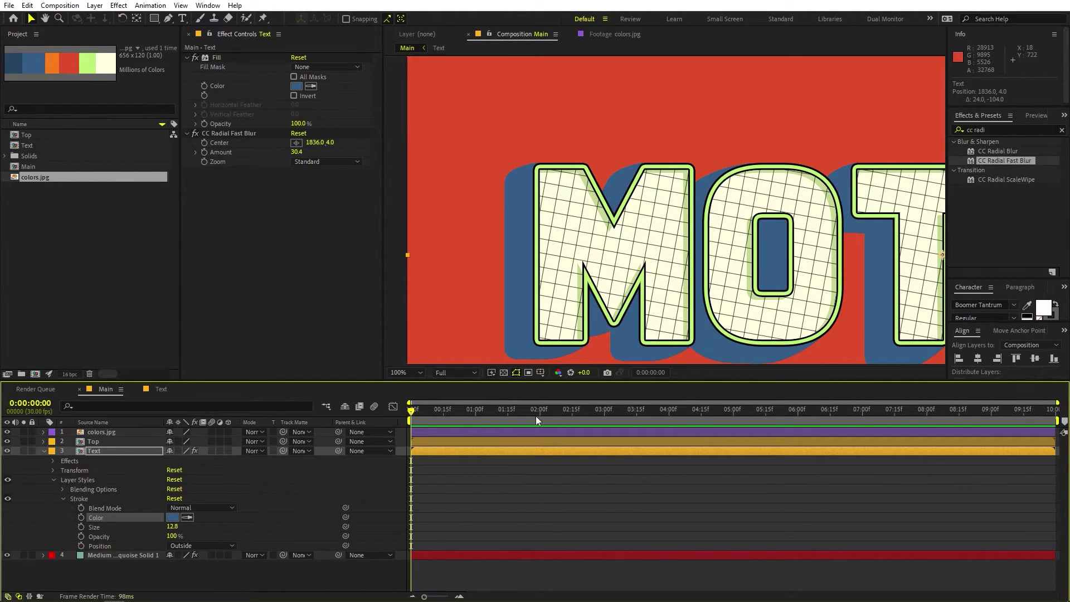
Reduce the CC Radial Fast Blur amount on the Text layer beneath Top to 12.5.
scroll(661, 245, down, 2)
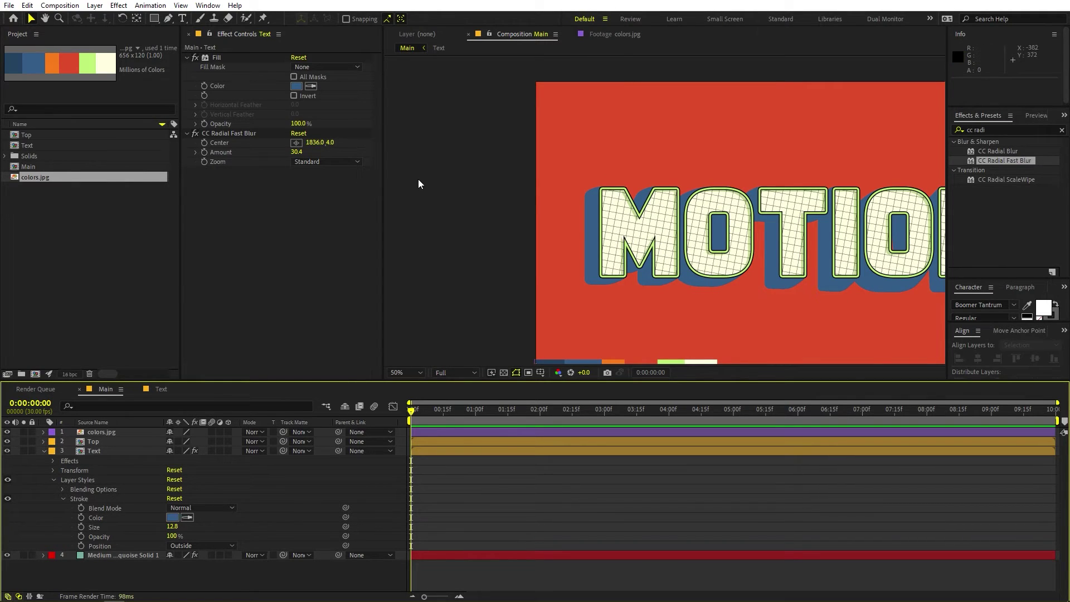
drag(290, 152, 238, 165)
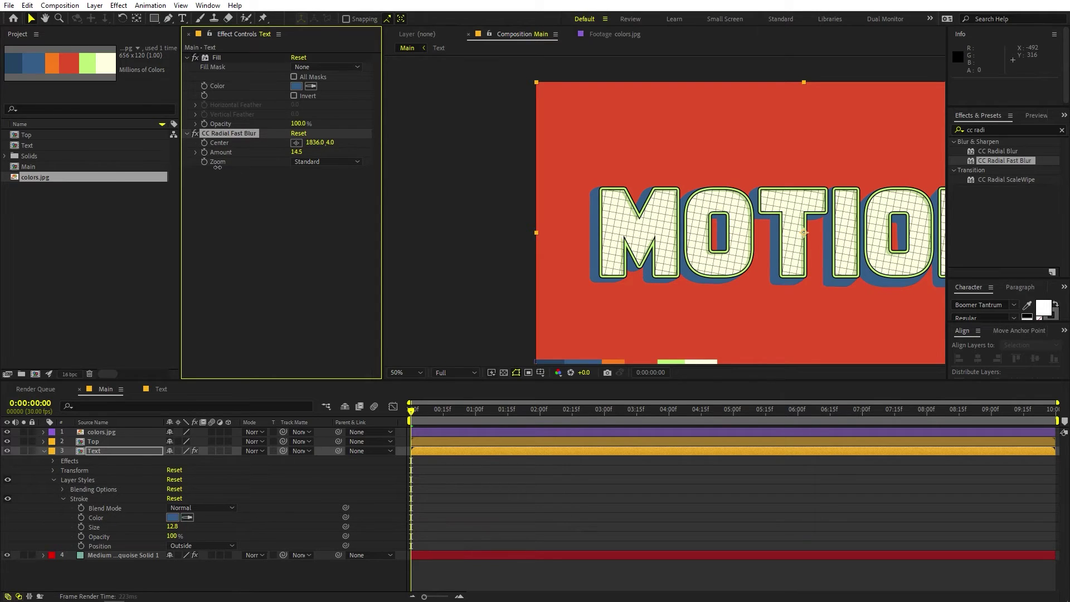
drag(212, 168, 207, 167)
Pre-compose the blue Text layer into a new composition named Mid, moving all attributes into it.
click(44, 451)
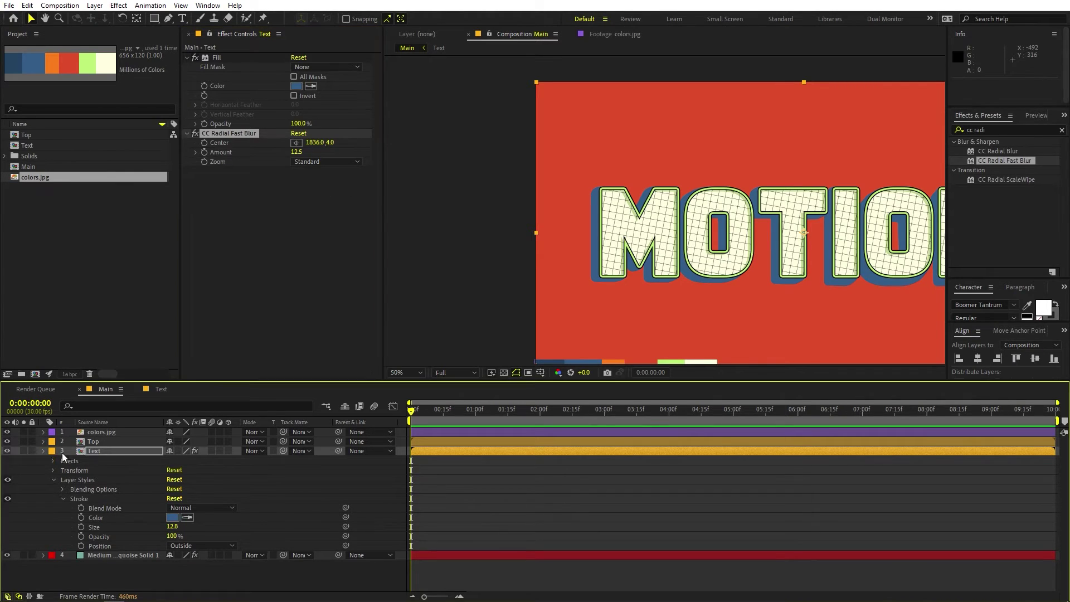
right_click(101, 452)
click(162, 377)
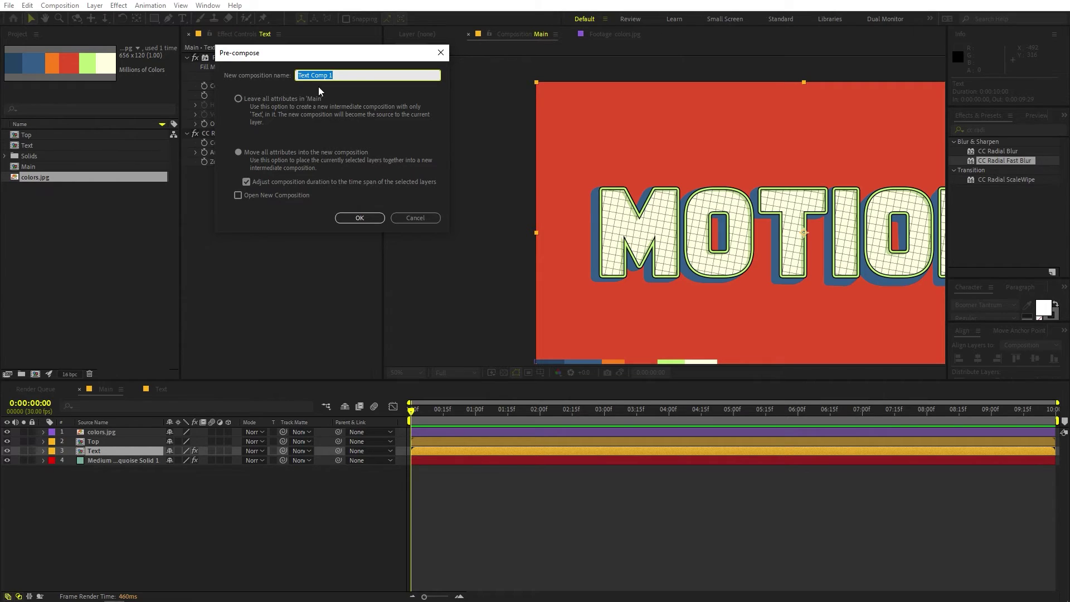
text(Mi)
click(354, 218)
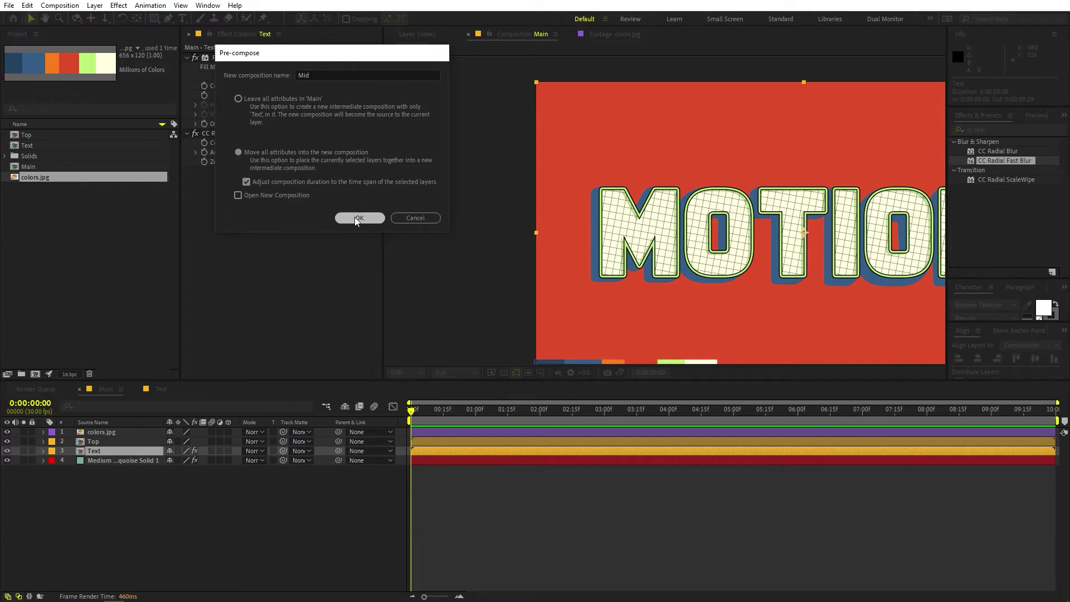
Add a Stroke layer style to the Mid layer and set its color to black, 000000.
right_click(97, 450)
mouse_move(157, 269)
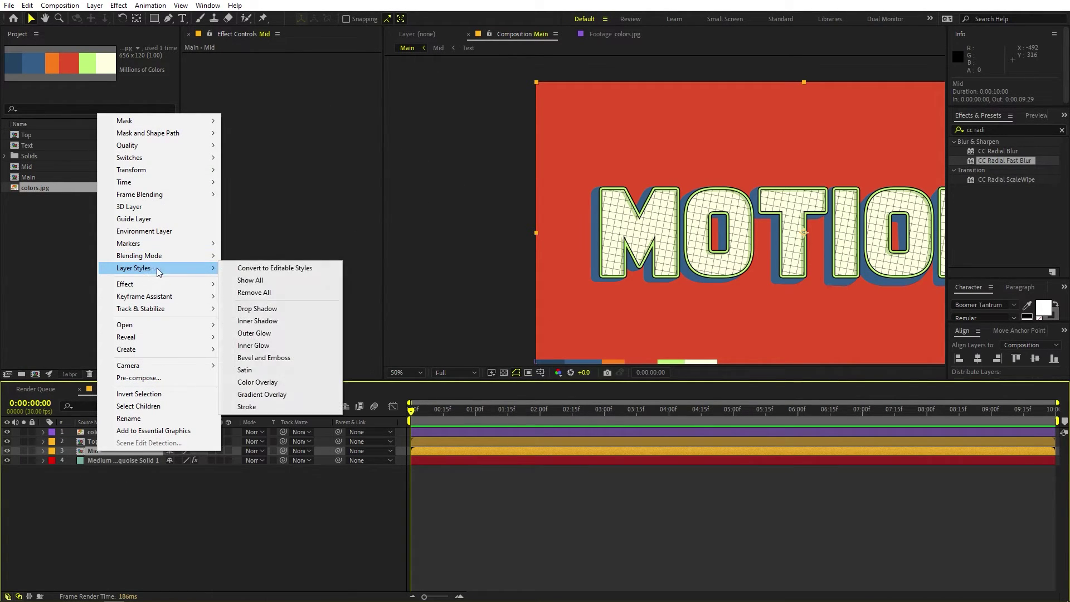
click(247, 406)
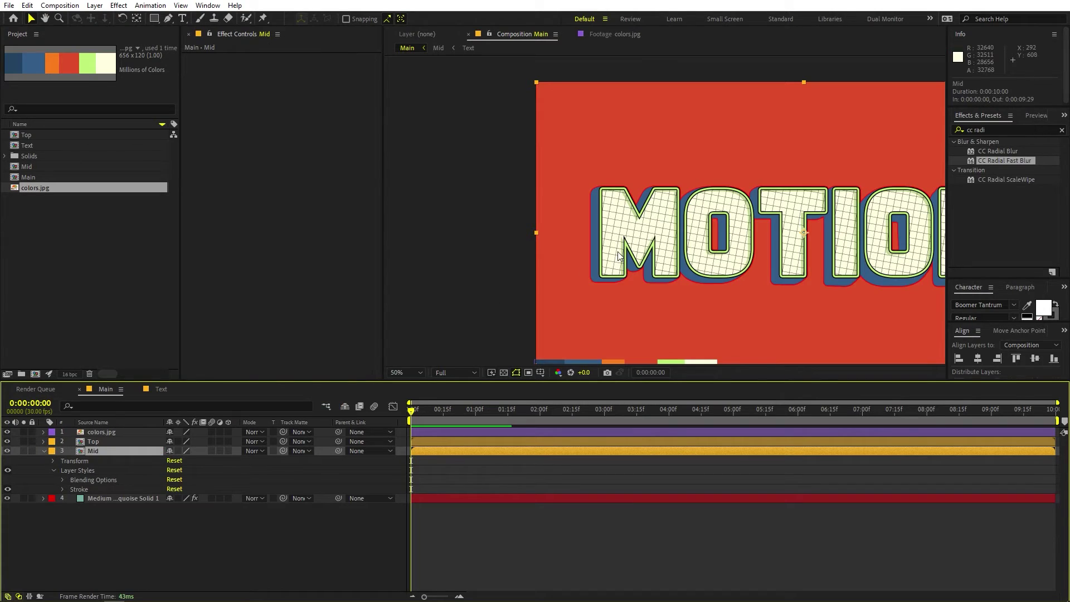
scroll(617, 252, up, 3)
click(62, 489)
click(173, 508)
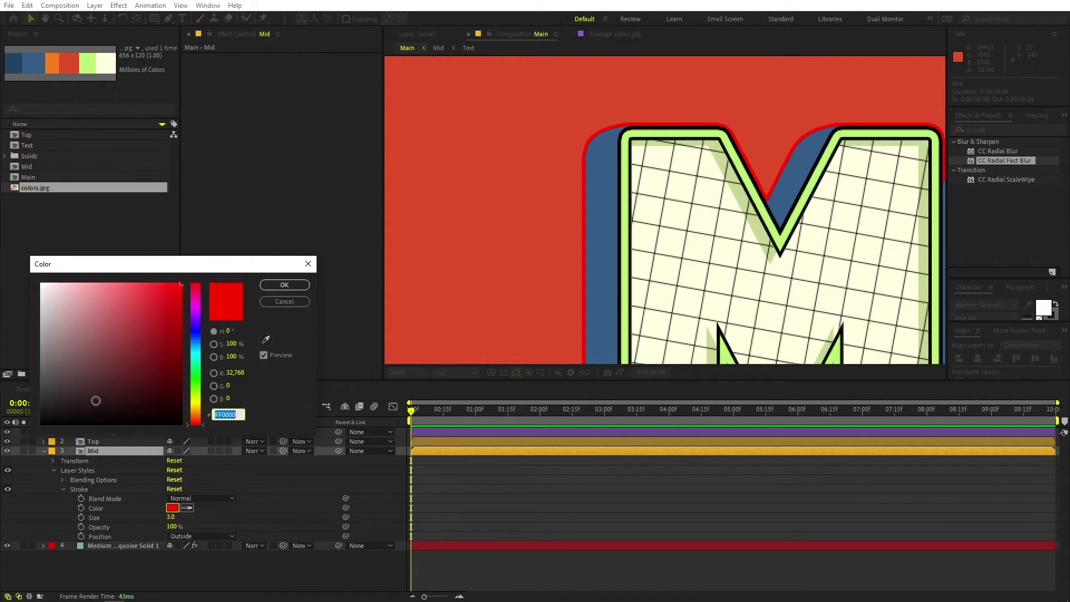
text(000000)
click(282, 288)
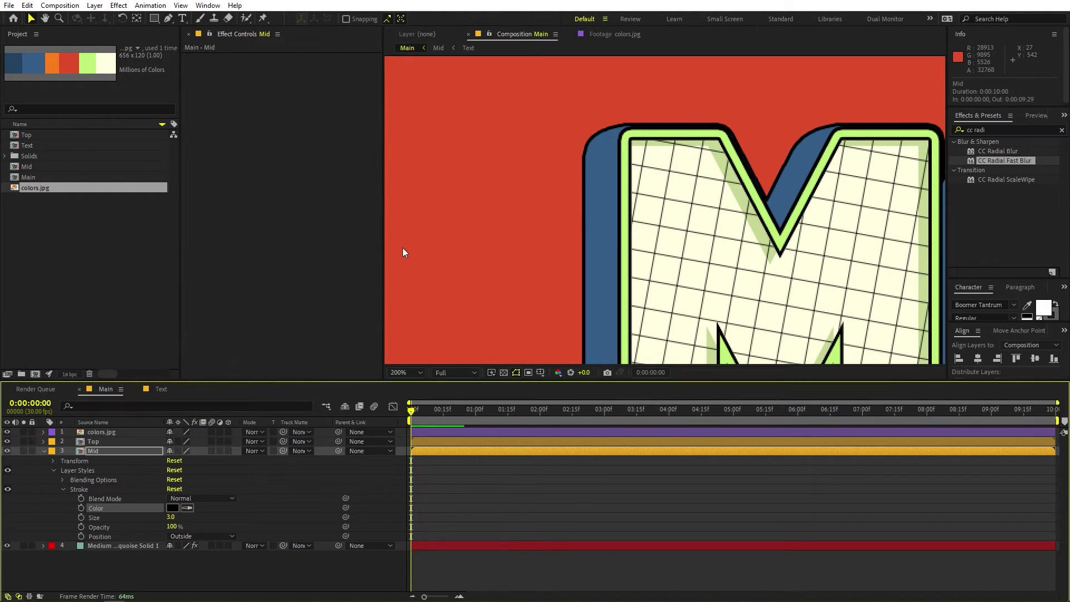
Examine the outline around the blue extrusion up close and across the whole MOTION title.
scroll(645, 150, up, 2)
drag(645, 151, 683, 192)
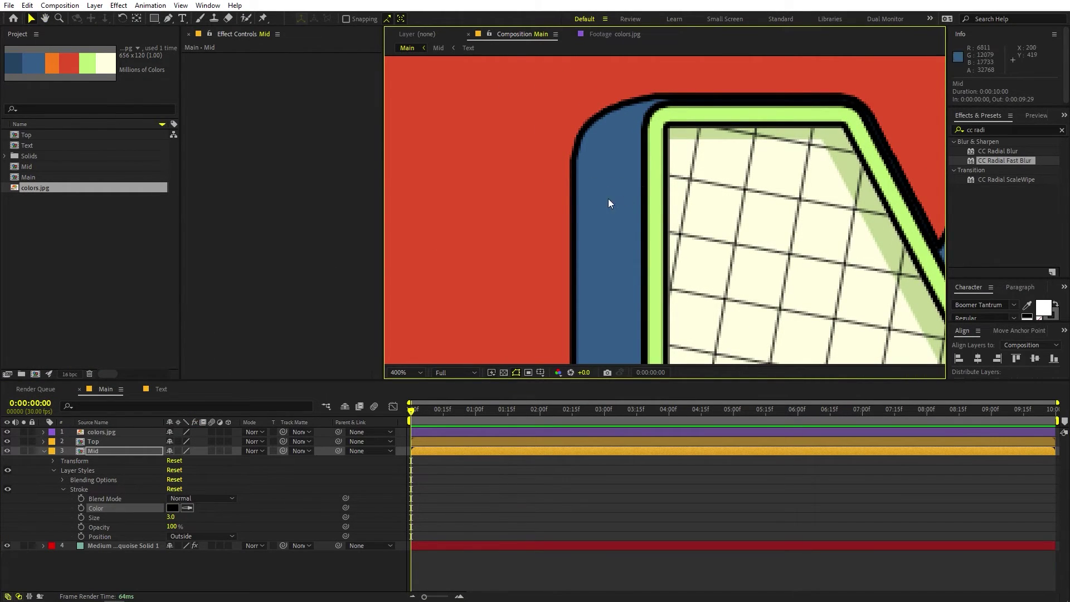
scroll(608, 199, down, 4)
drag(655, 257, 671, 123)
key(v)
scroll(669, 173, down, 2)
scroll(613, 211, up, 1)
key(shift+slash)
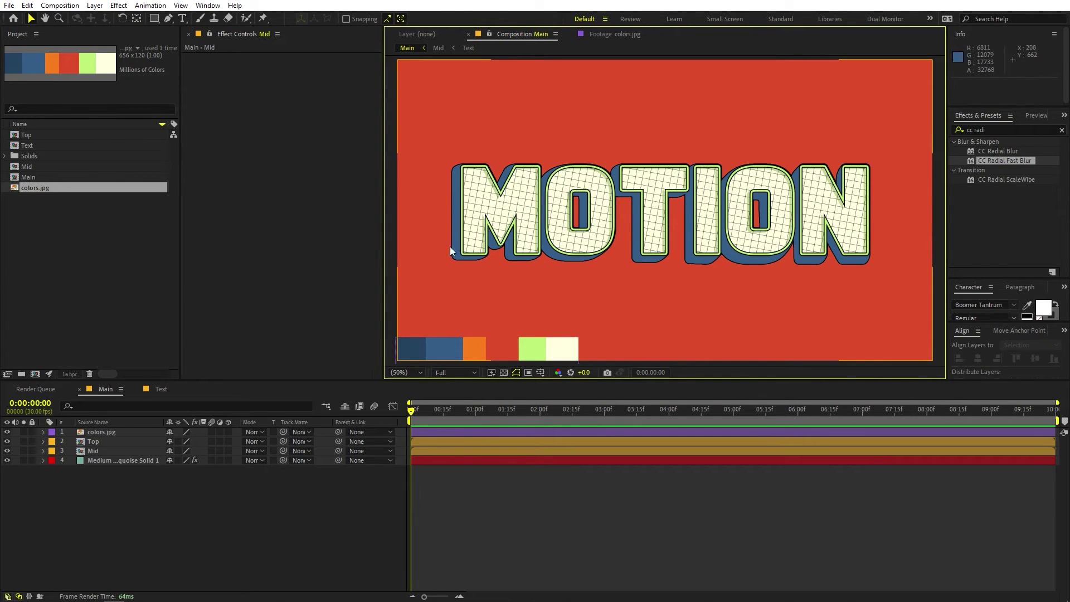
Copy the Text layer from the Mid composition into Main and place it directly beneath the Mid layer.
double_click(111, 450)
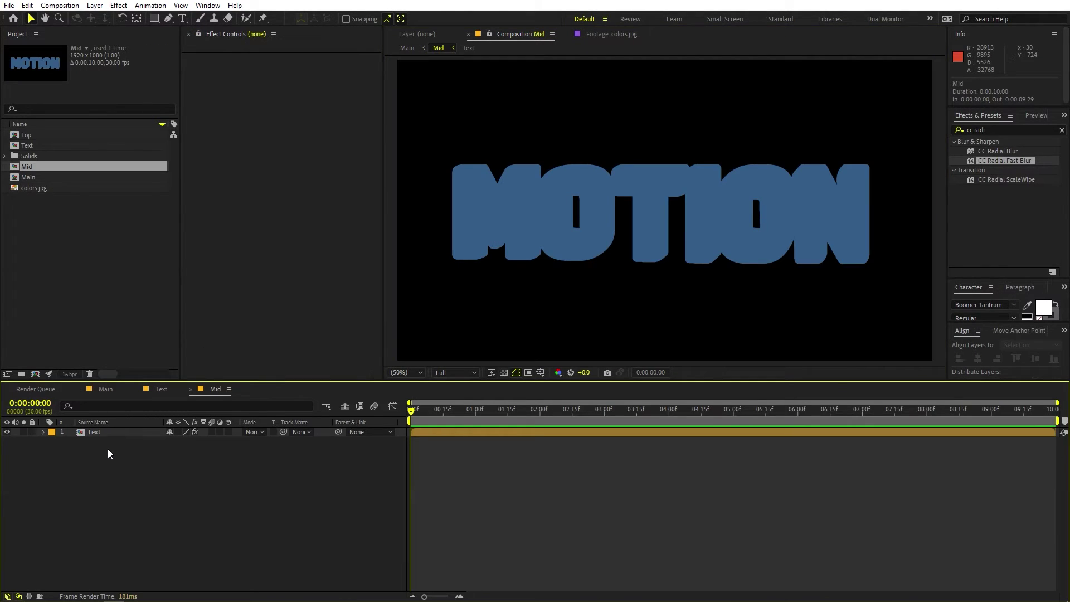
click(99, 432)
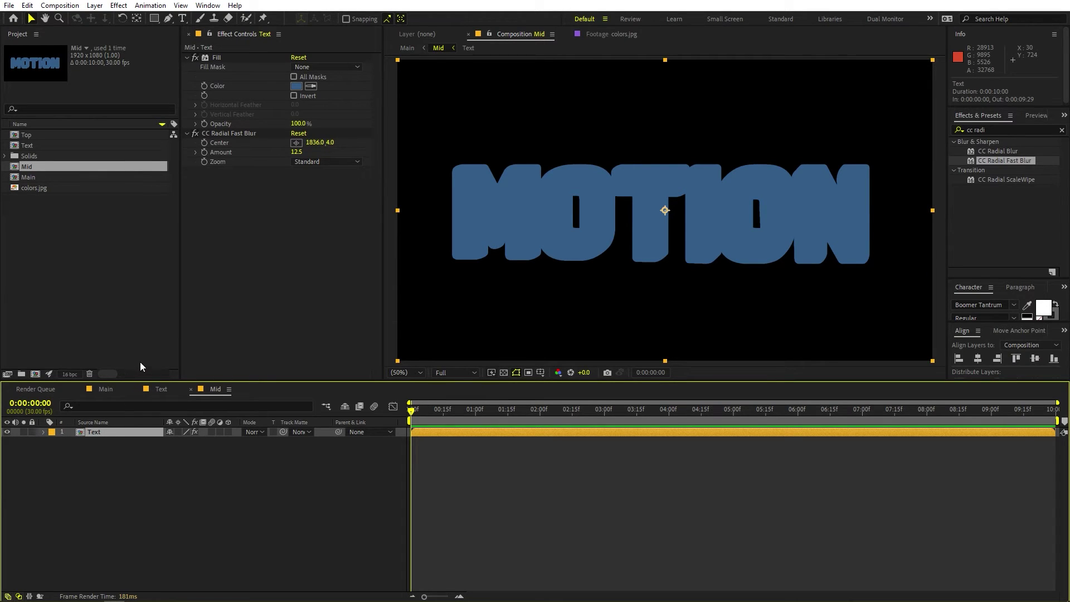
click(108, 387)
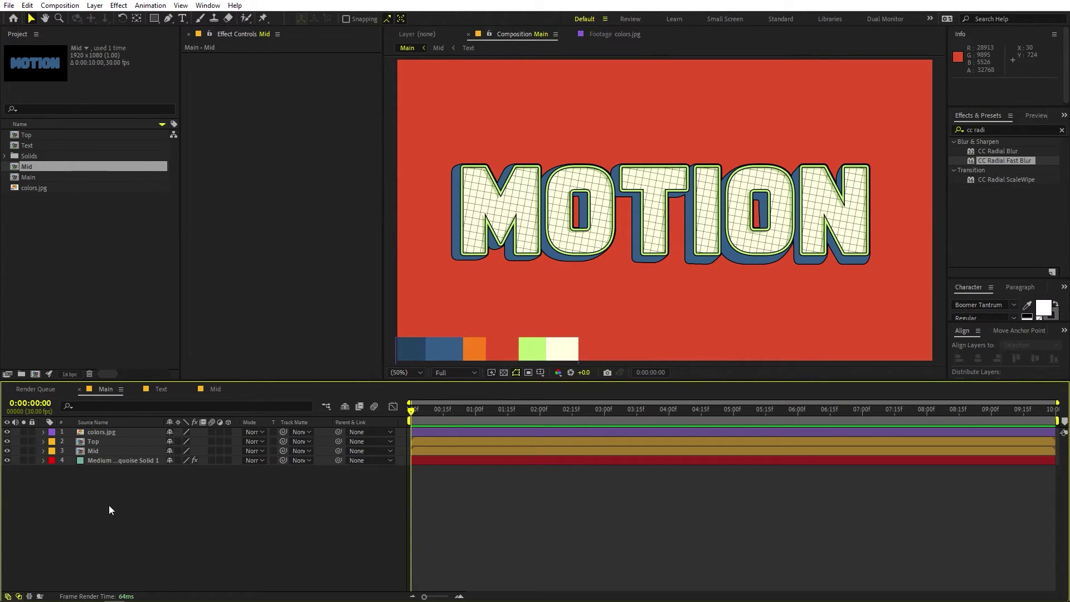
key(ctrl+v)
drag(101, 430, 94, 467)
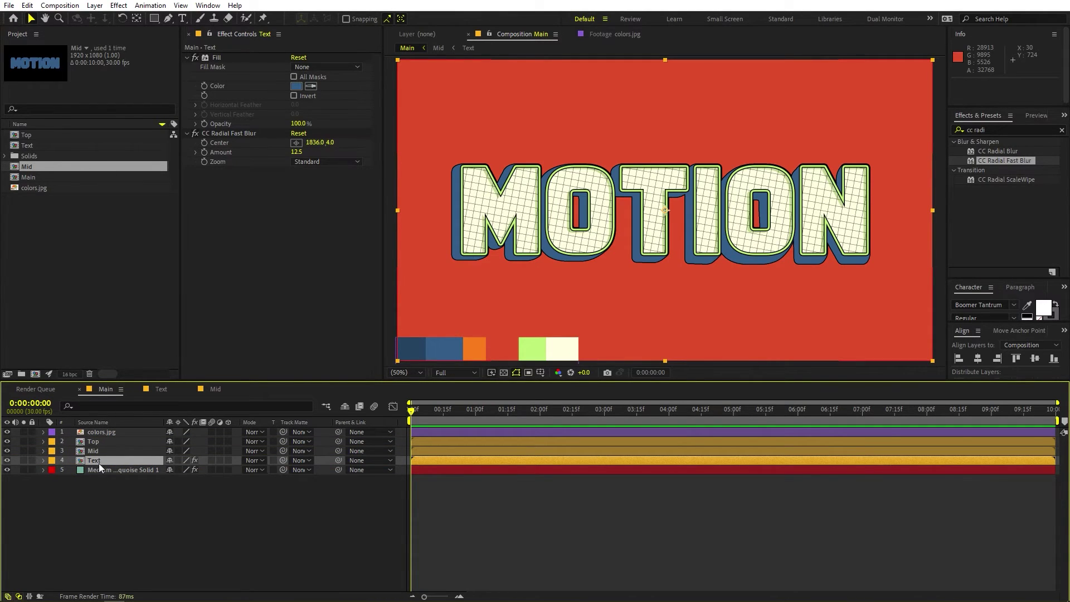
Set the pasted Text layer's radial blur amount to 39.5 and its Fill color to the palette's orange.
drag(296, 153, 309, 152)
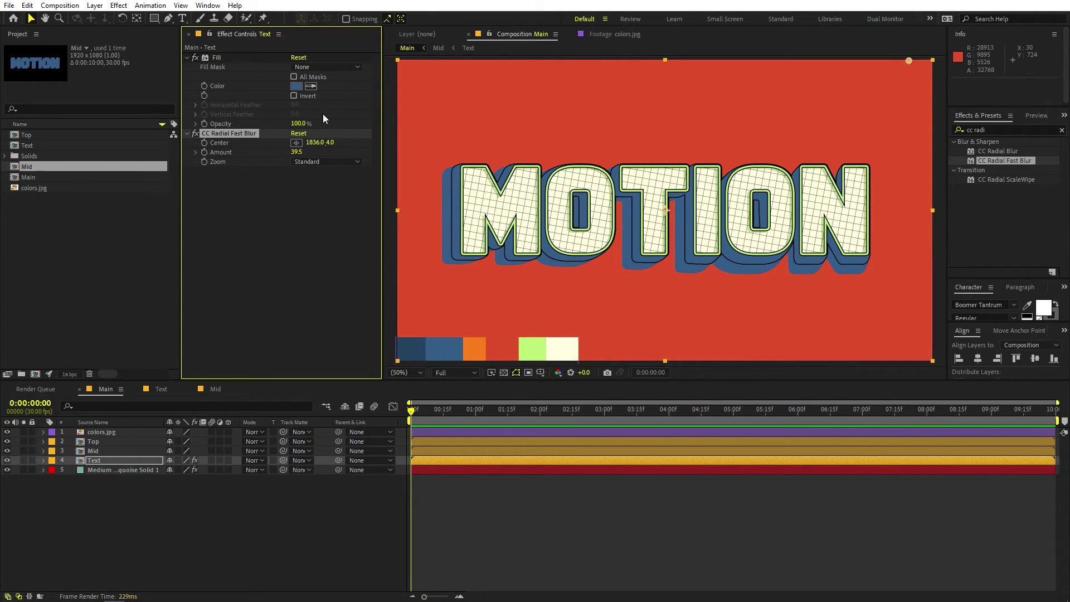
click(311, 86)
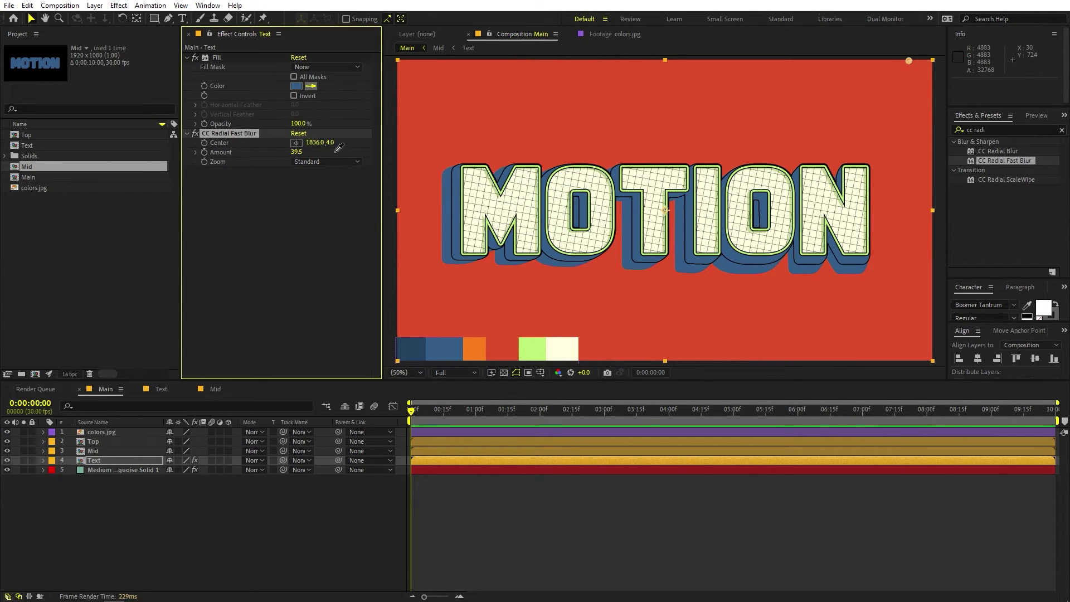
click(482, 346)
Change the Stroke layer style color of the Text layer beneath Mid to the palette's orange.
click(112, 458)
click(43, 466)
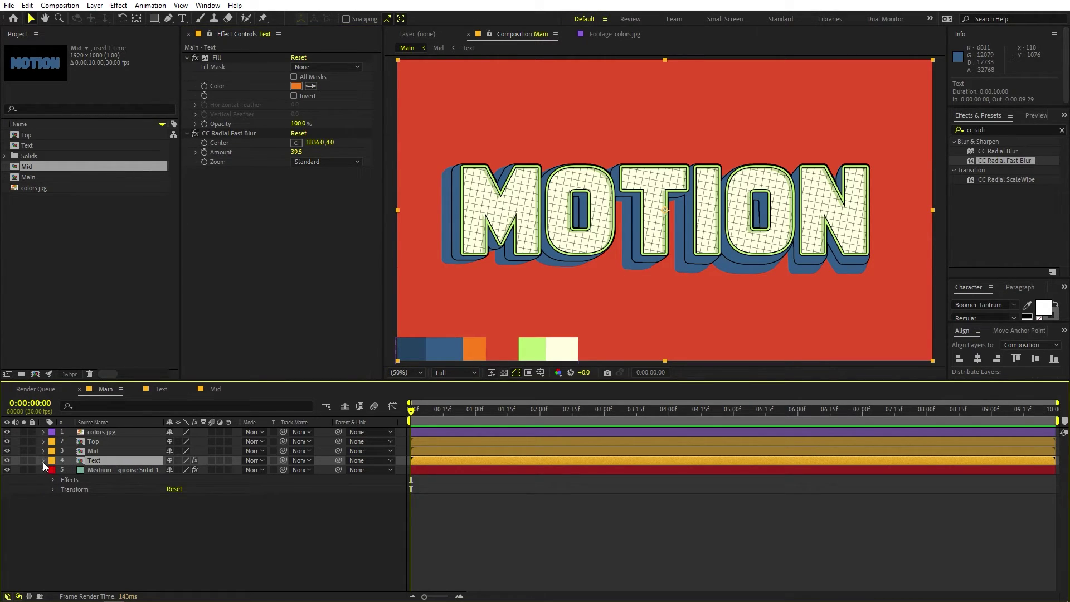
click(43, 461)
click(54, 490)
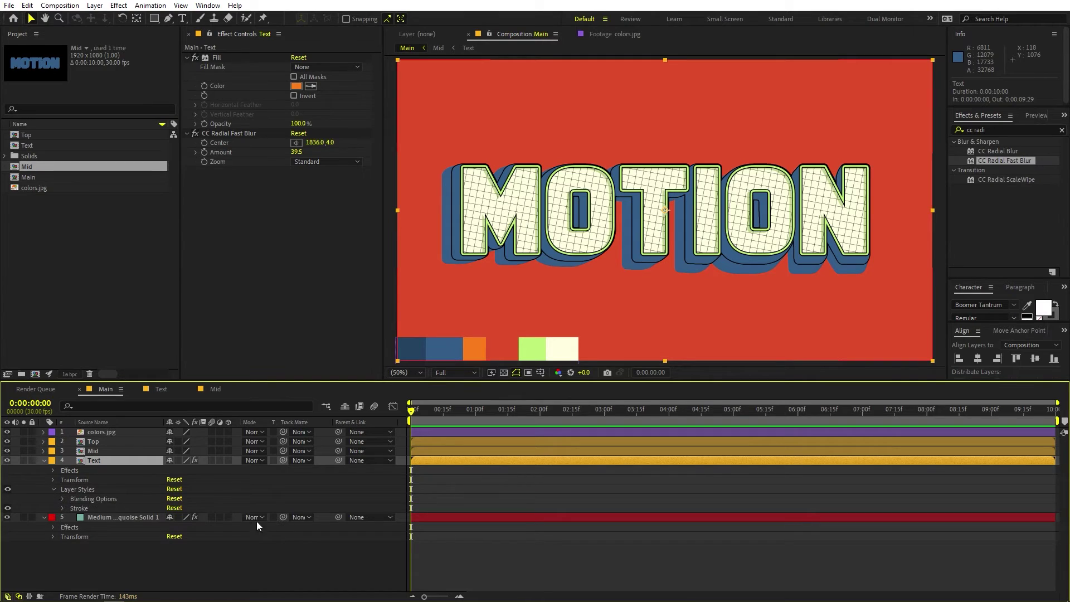
click(61, 507)
click(187, 527)
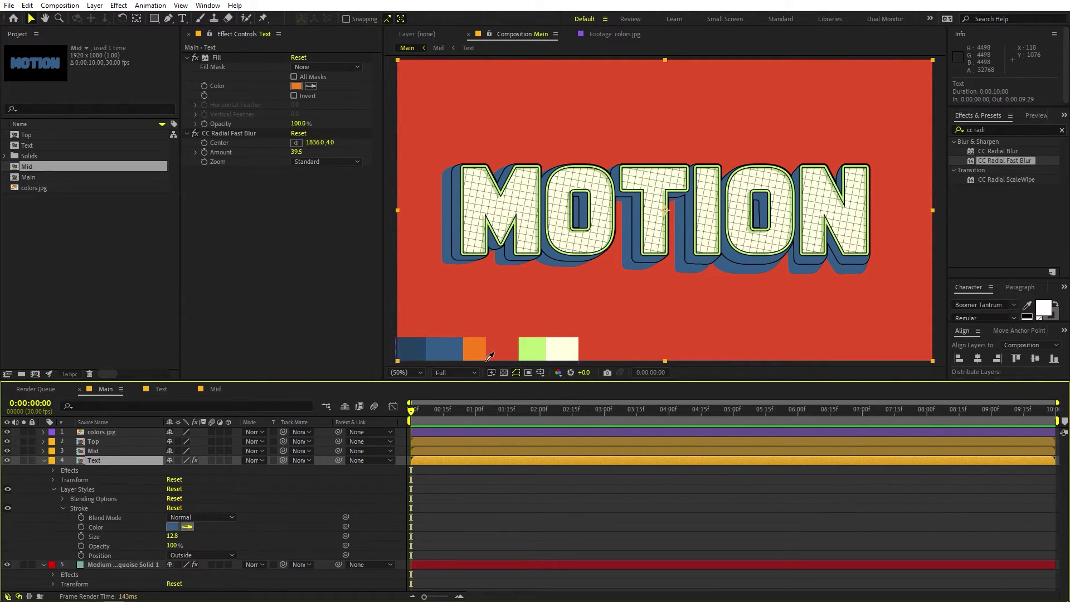
click(473, 350)
click(521, 500)
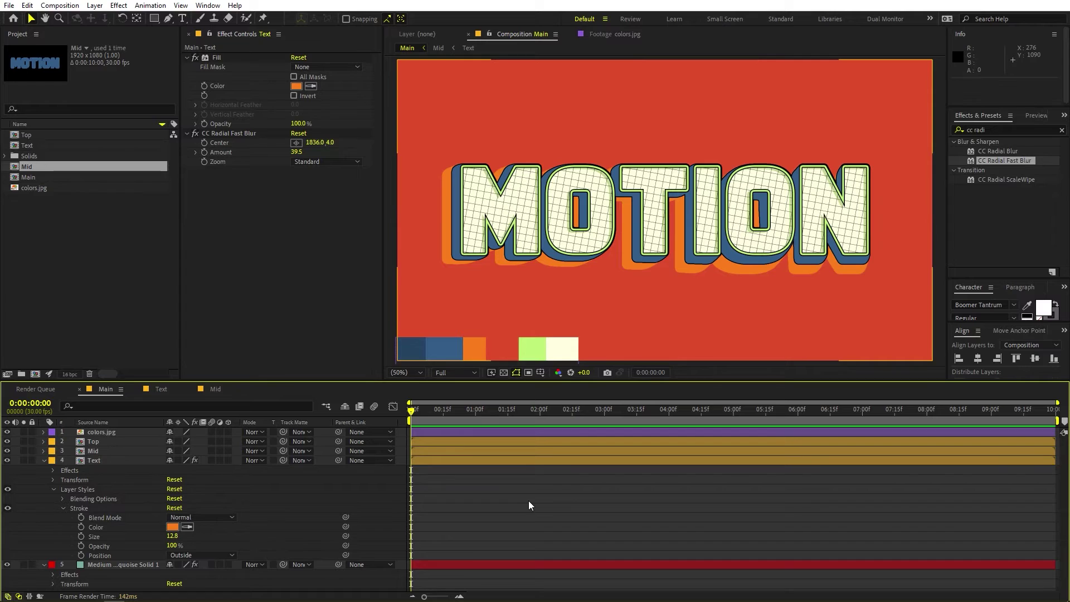
Pre-compose the orange Text layer into a new composition named Bottom.
click(43, 460)
right_click(86, 461)
click(127, 387)
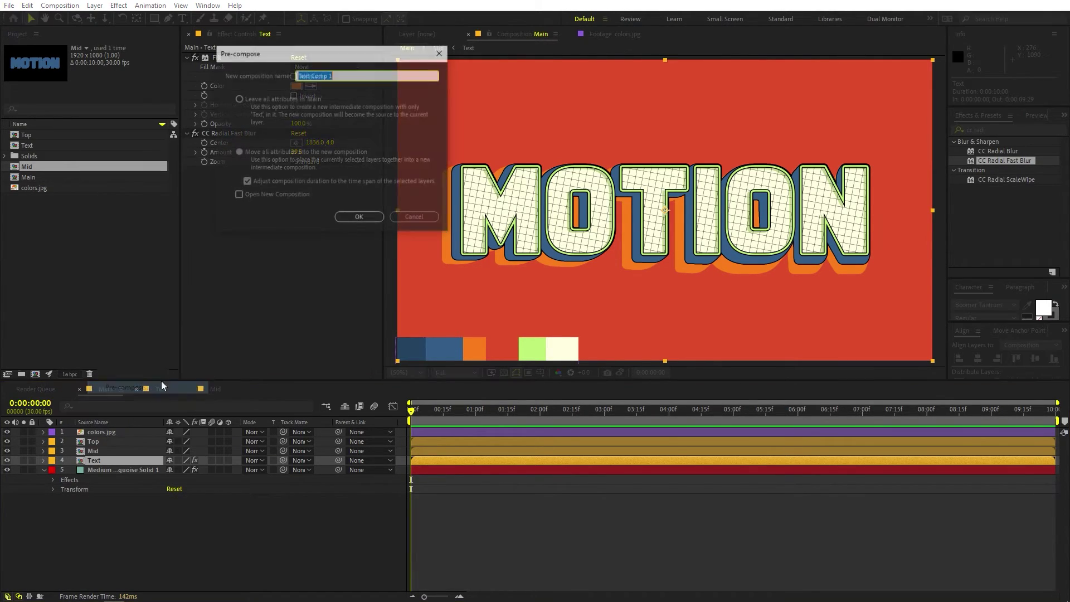
text(Bottom)
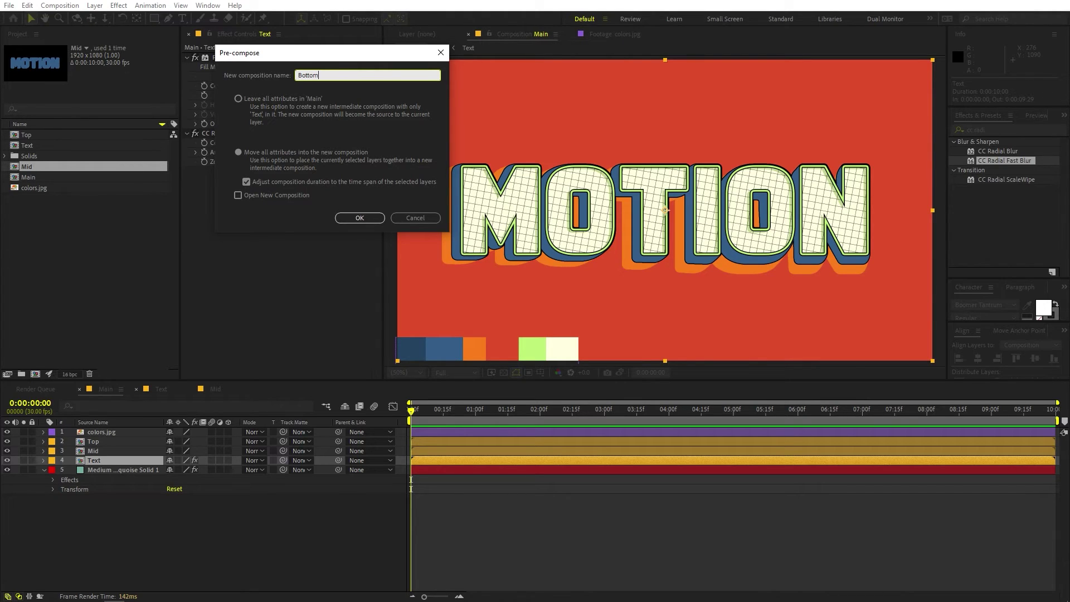
key(Return)
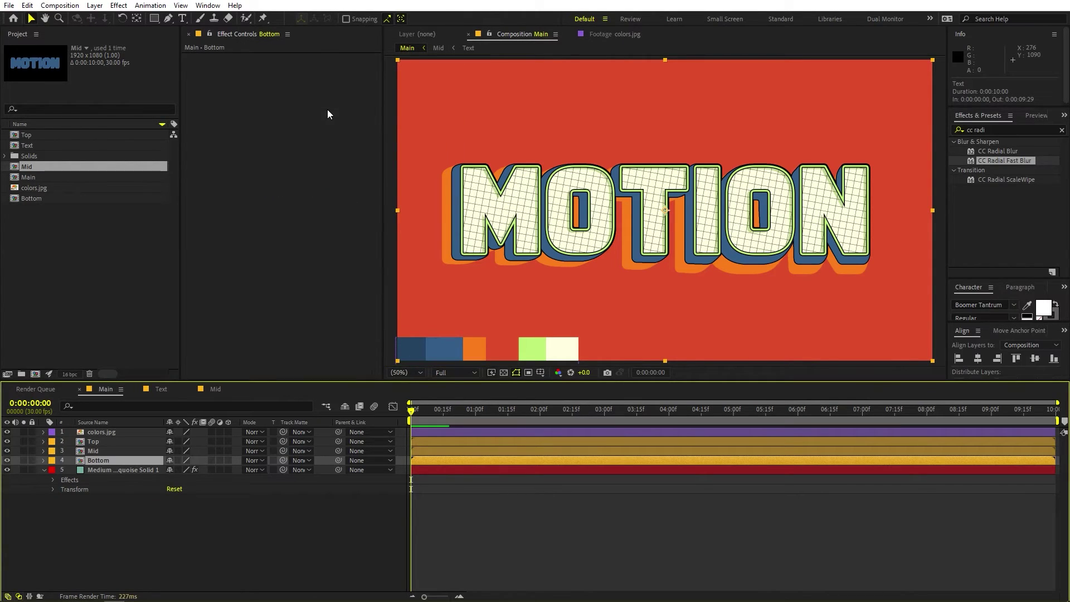
Add a Stroke layer style to the Bottom layer and set its color to black, 000000.
right_click(108, 460)
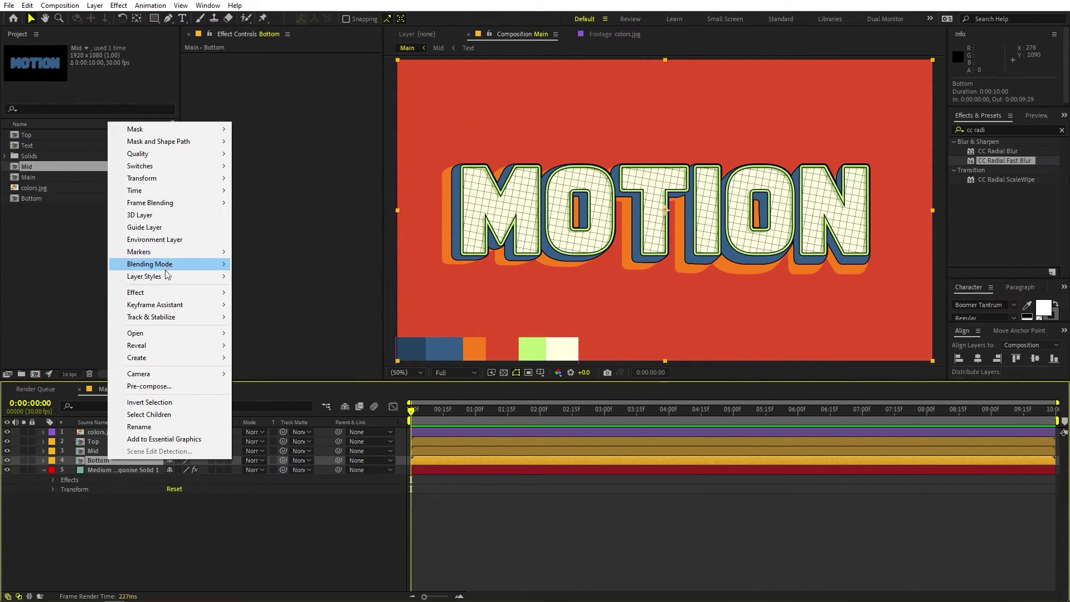
mouse_move(195, 275)
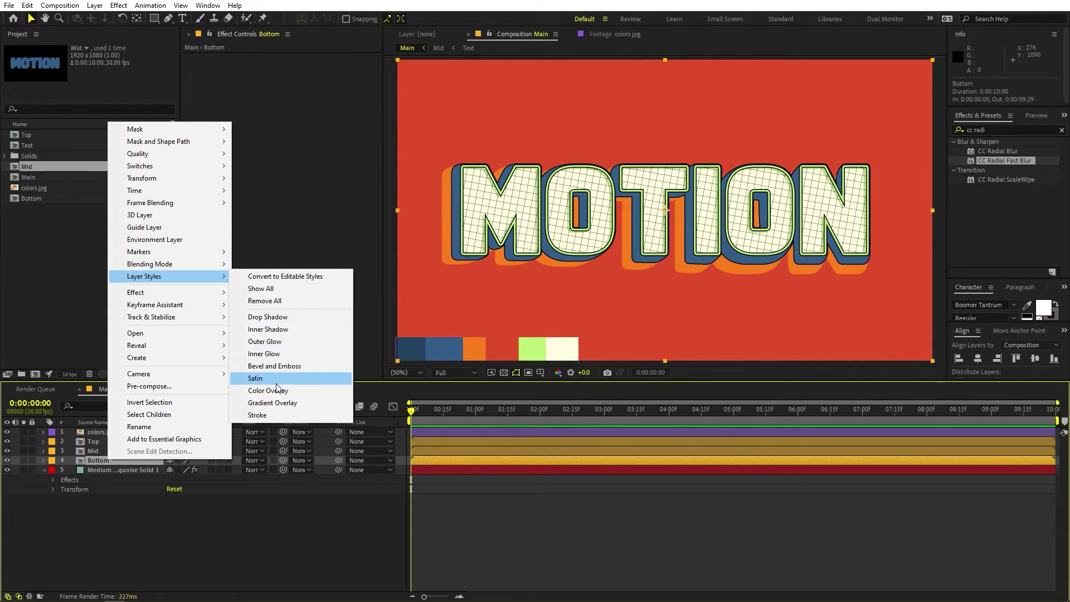
click(259, 414)
click(62, 498)
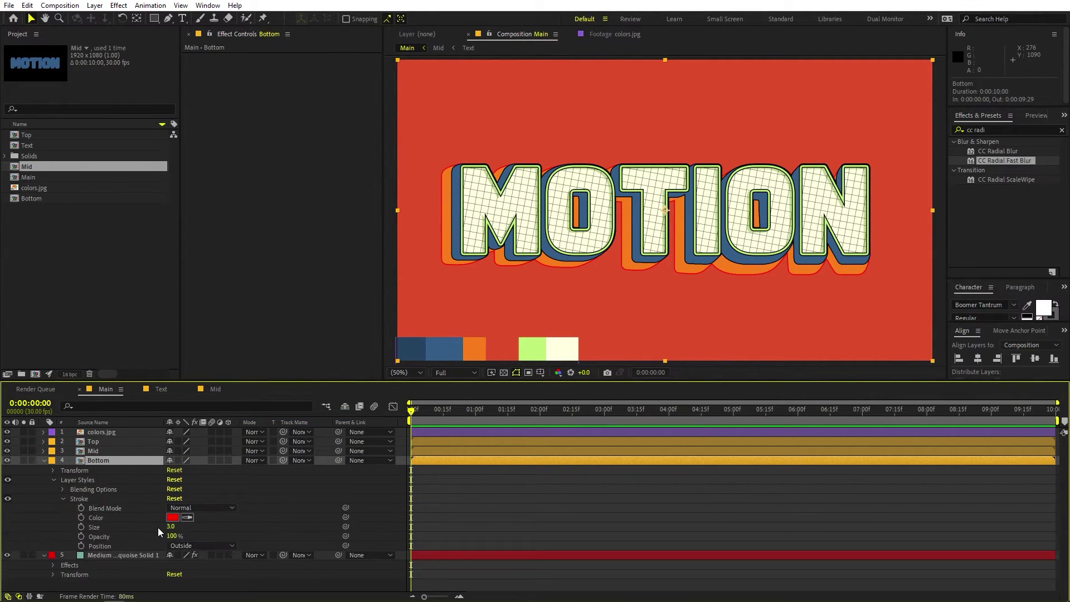
click(172, 517)
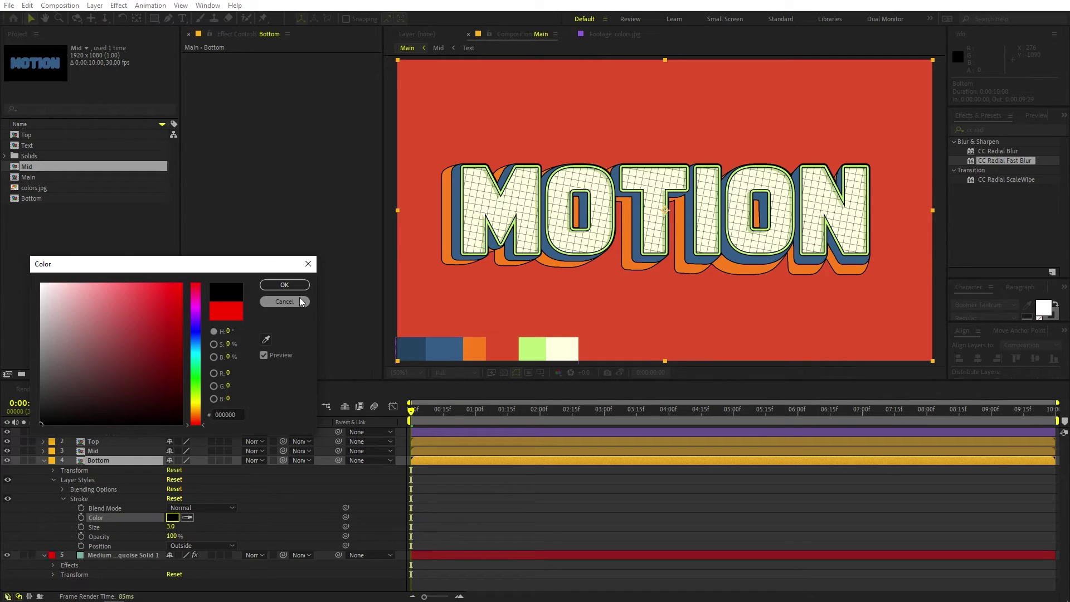
click(283, 285)
Increase the Bottom layer's stroke size to 3.6.
scroll(600, 187, up, 2)
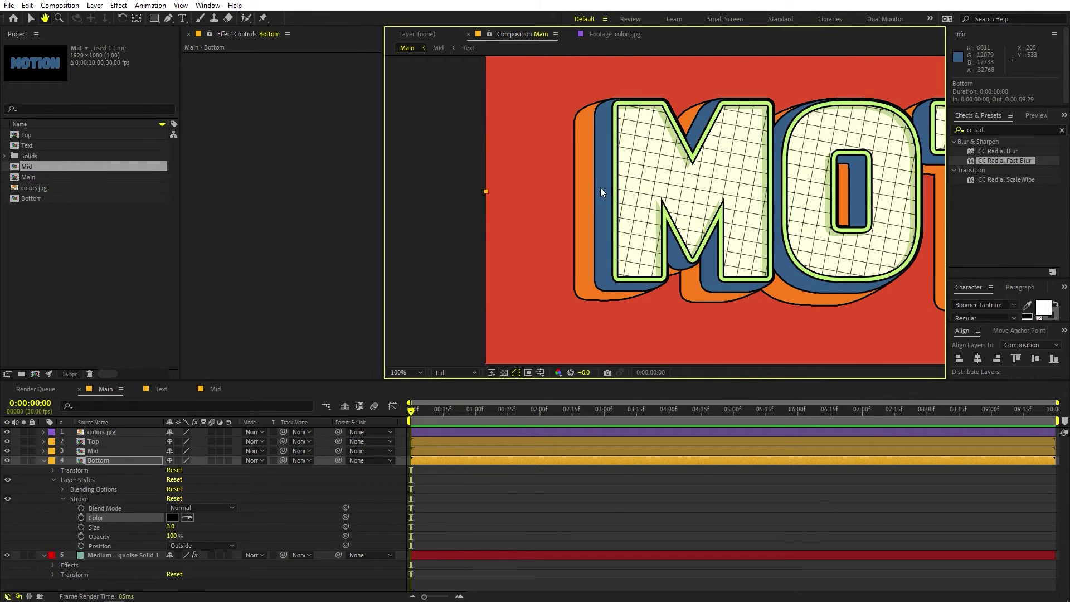
scroll(600, 187, up, 2)
drag(585, 204, 603, 263)
drag(621, 179, 625, 199)
key(v)
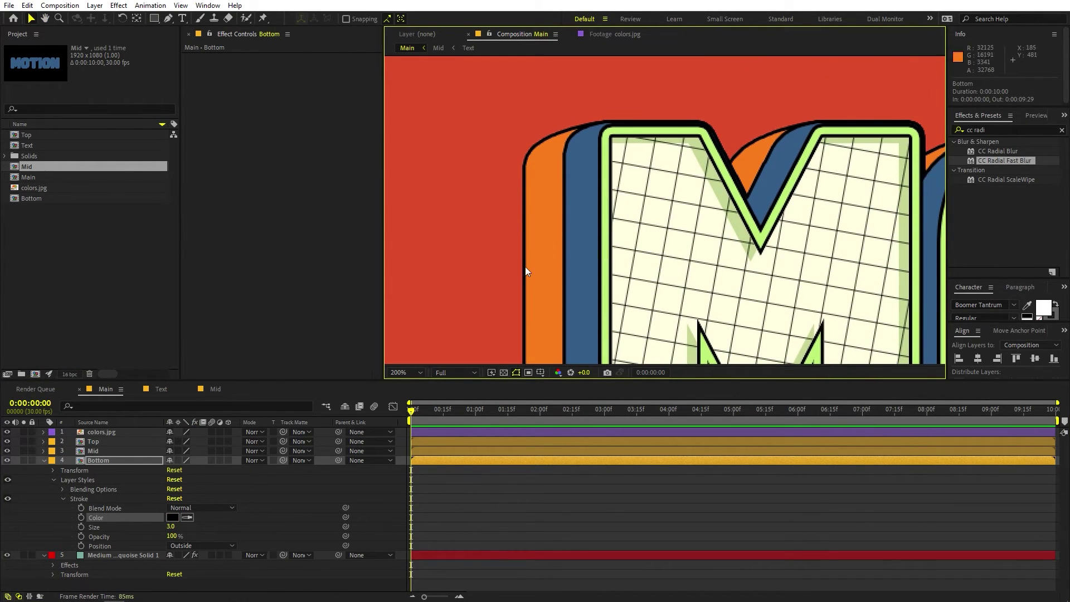
drag(171, 526, 202, 524)
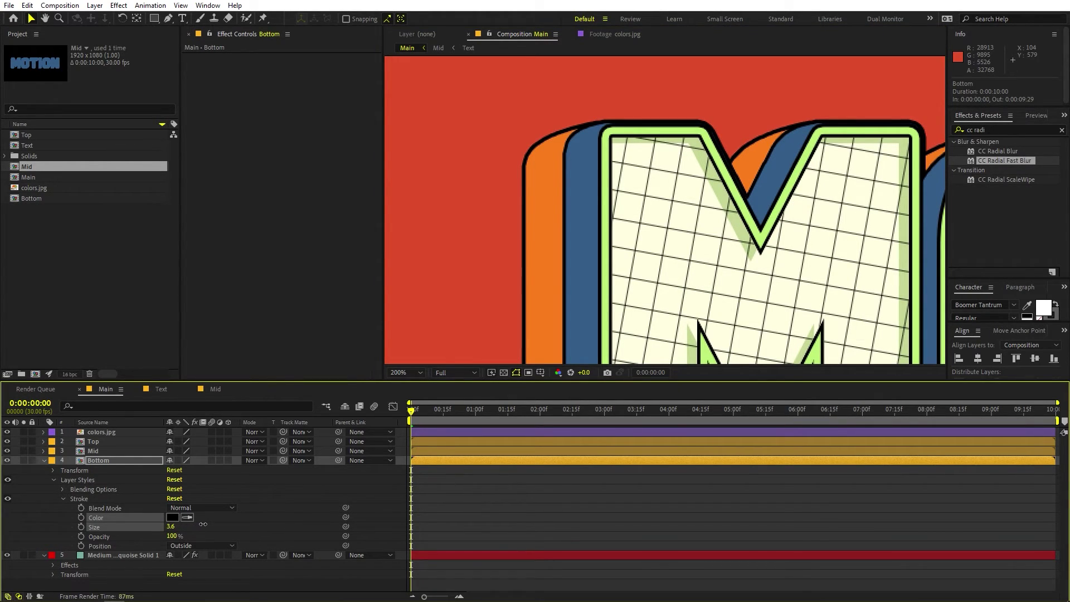
Set the Mid layer's black stroke size to 3.6 and fit the whole composition in view.
click(44, 451)
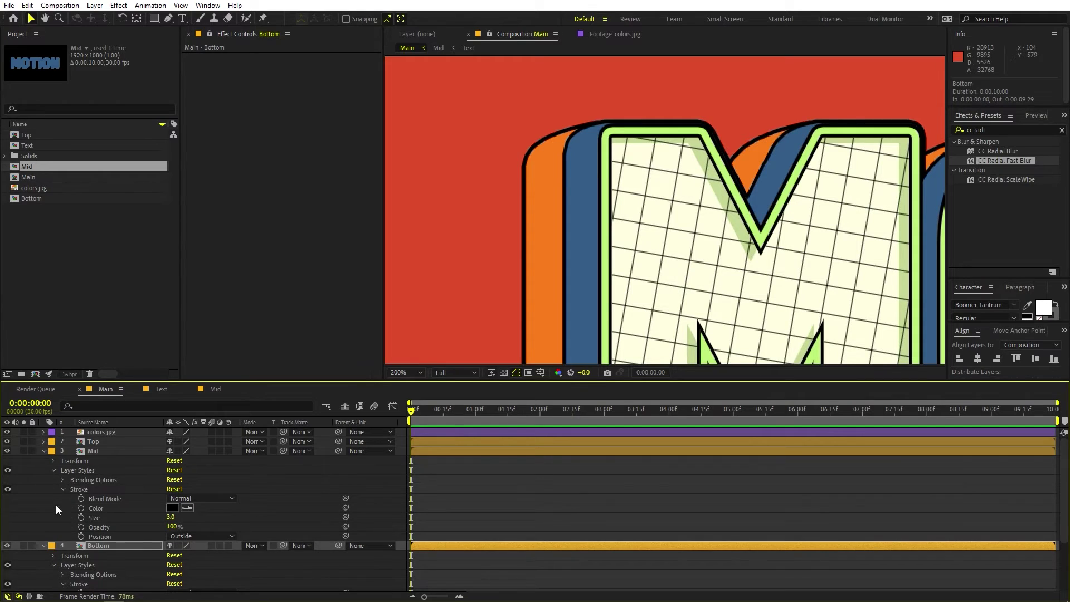
click(171, 517)
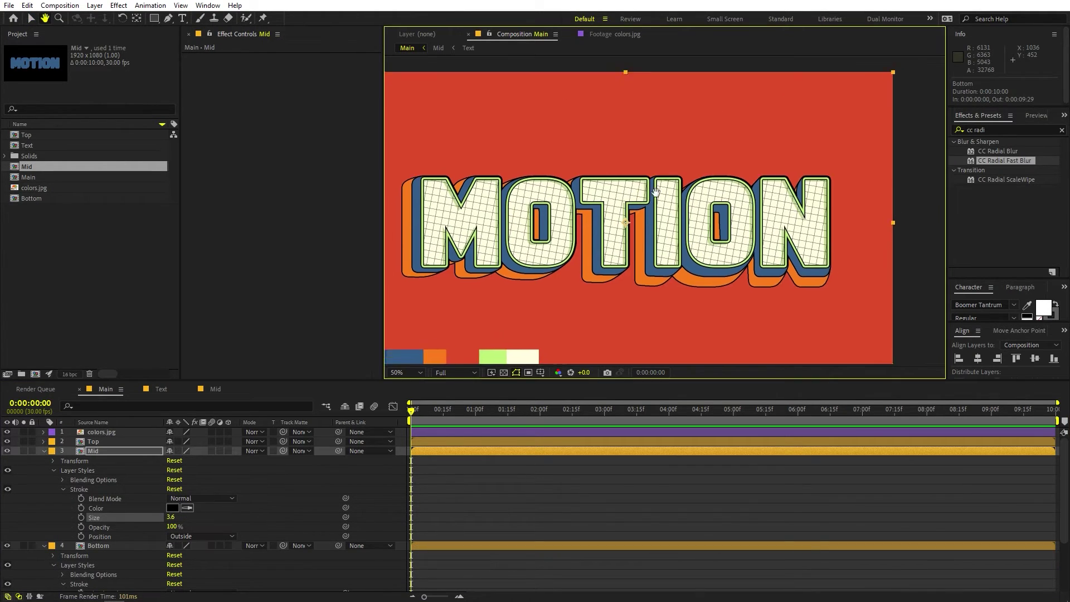
key(comma)
key(comma)
click(408, 373)
click(423, 399)
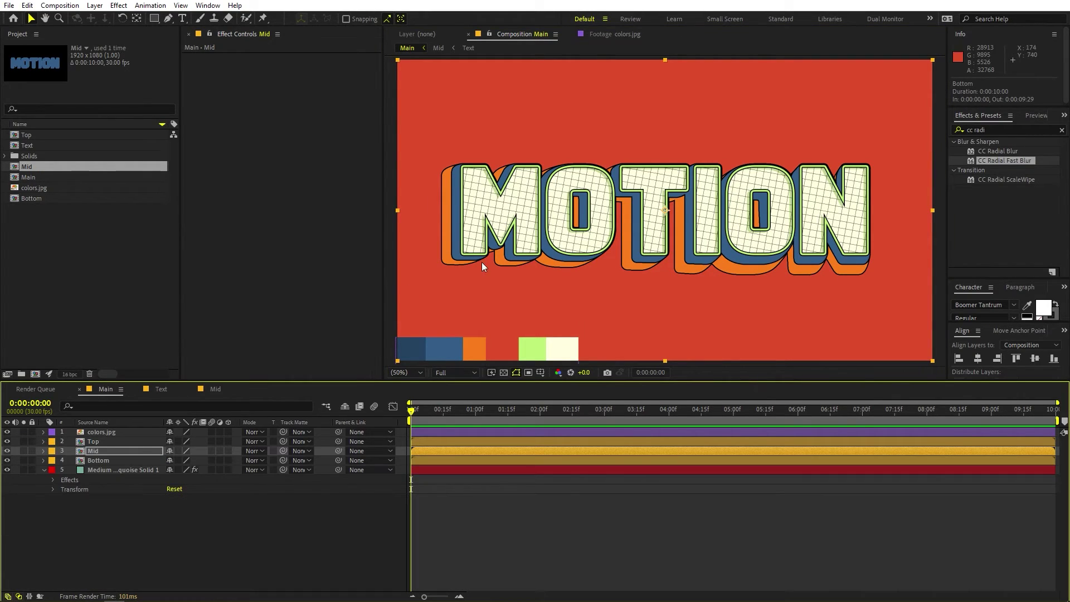
click(82, 526)
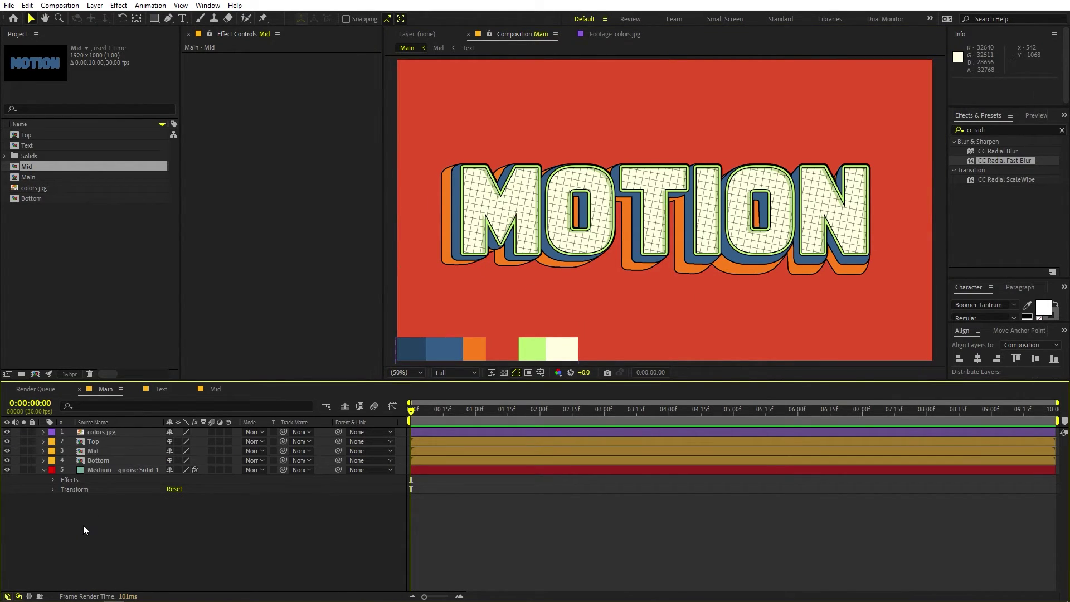
Duplicate the Bottom layer and delete the Stroke layer style from the lower copy.
click(102, 461)
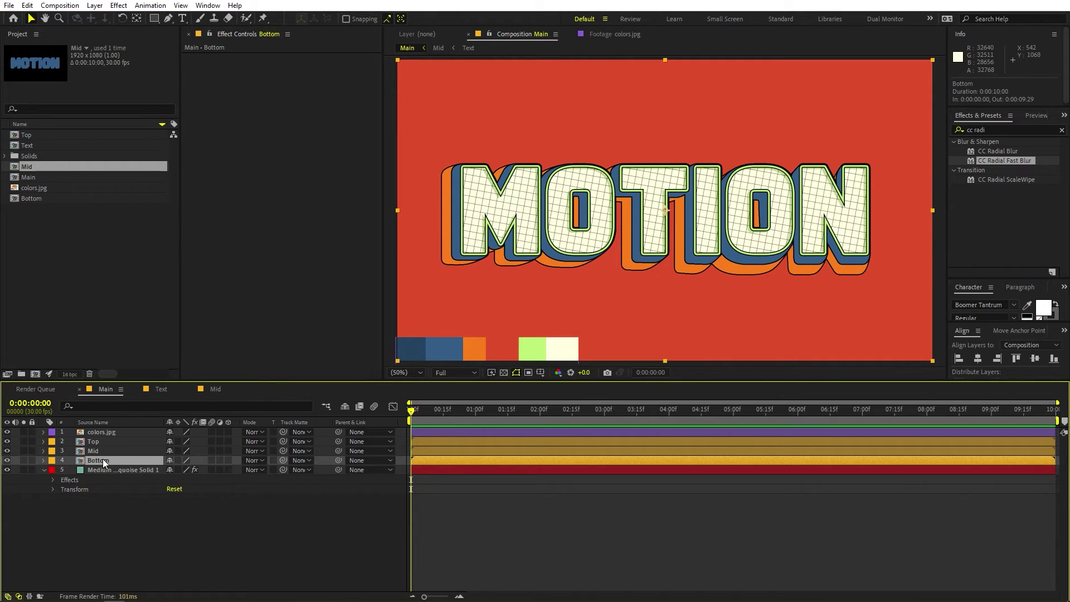
key(ctrl+d)
click(85, 470)
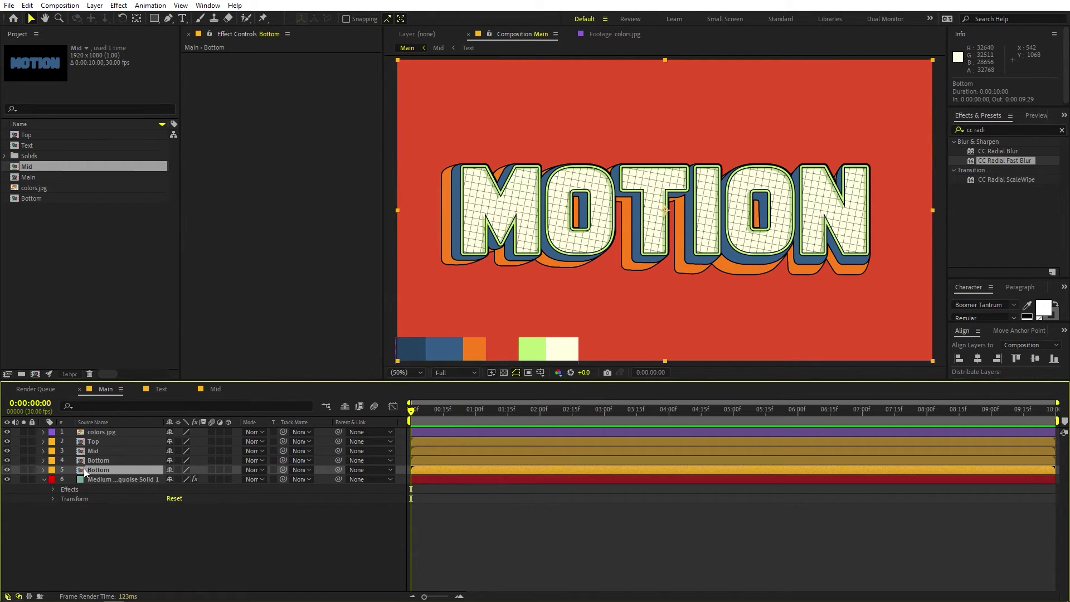
click(43, 470)
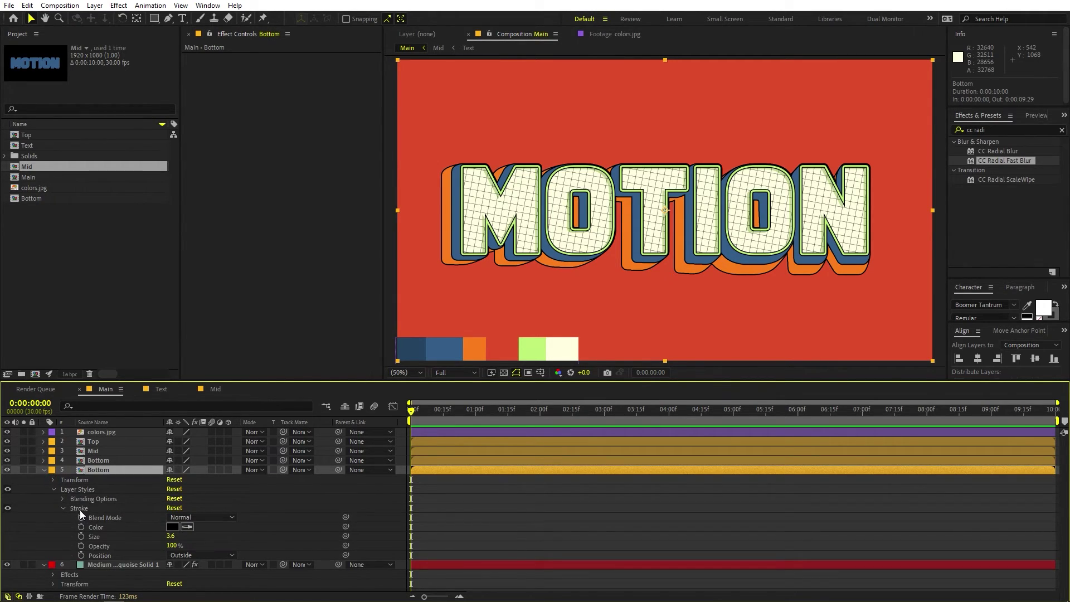
click(79, 509)
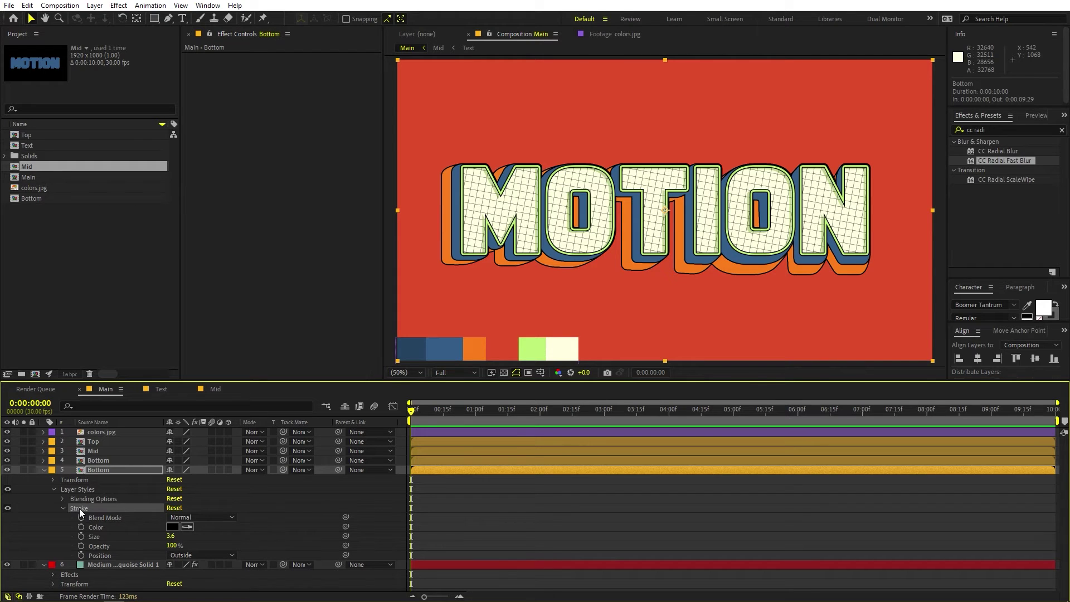
key(Delete)
right_click(99, 470)
key(Escape)
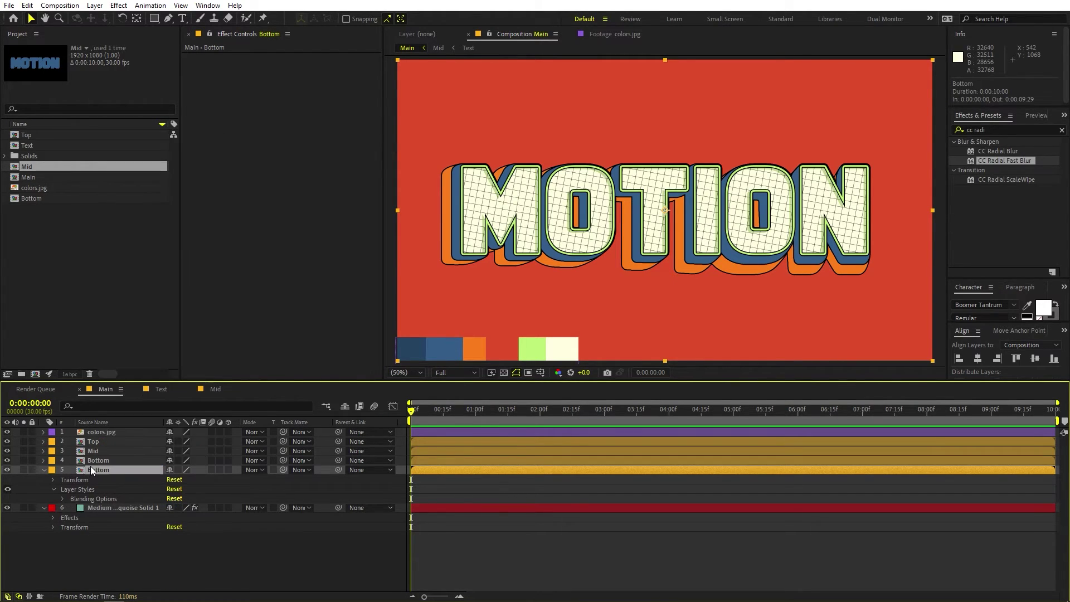
Apply the Drop Shadow effect to the lower Bottom layer with 100% opacity, distance 49 and softness 55.
key(ctrl+5)
text(drop s)
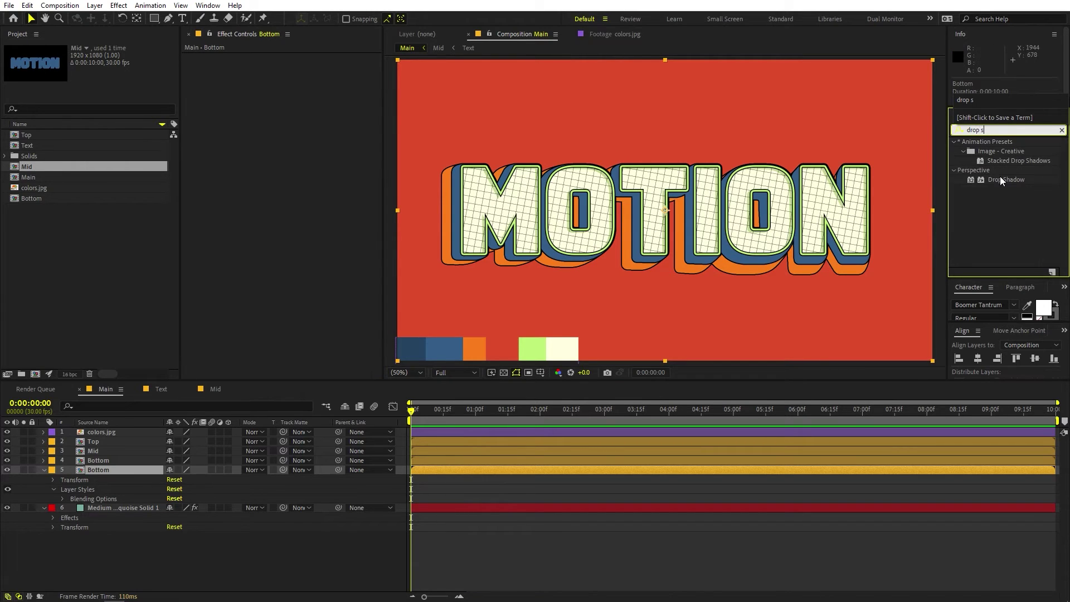
drag(1001, 177, 122, 471)
mouse_move(314, 126)
mouse_down()
mouse_move(330, 126)
mouse_move(311, 116)
mouse_move(322, 115)
mouse_up()
drag(296, 78, 364, 89)
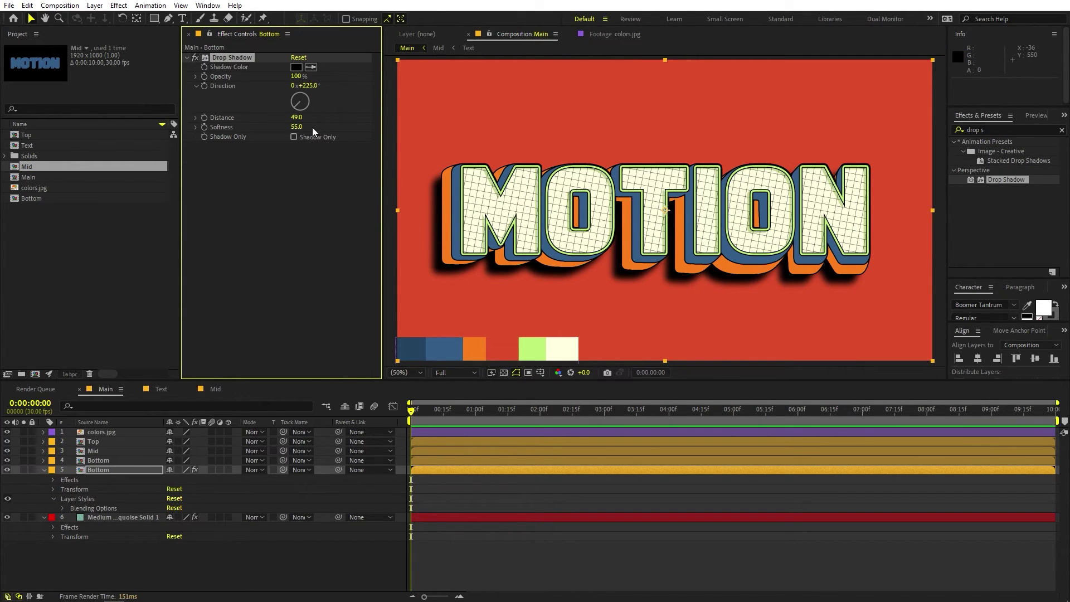
Refine the drop shadow to 63% opacity, distance 36.4 and softness 59.
drag(296, 76, 196, 97)
drag(14, 102, 3, 105)
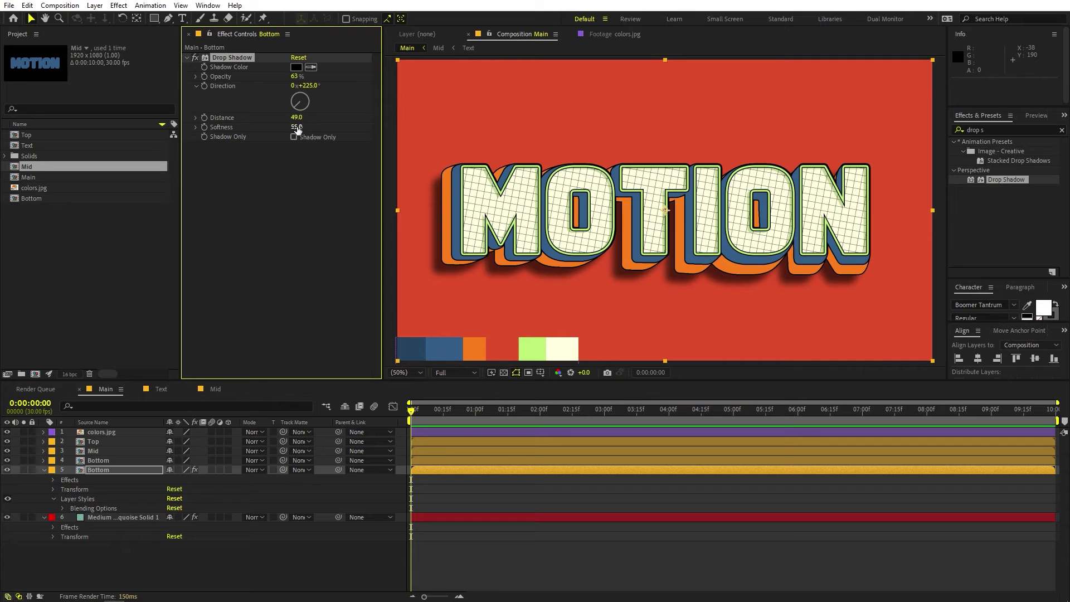
drag(296, 127, 284, 119)
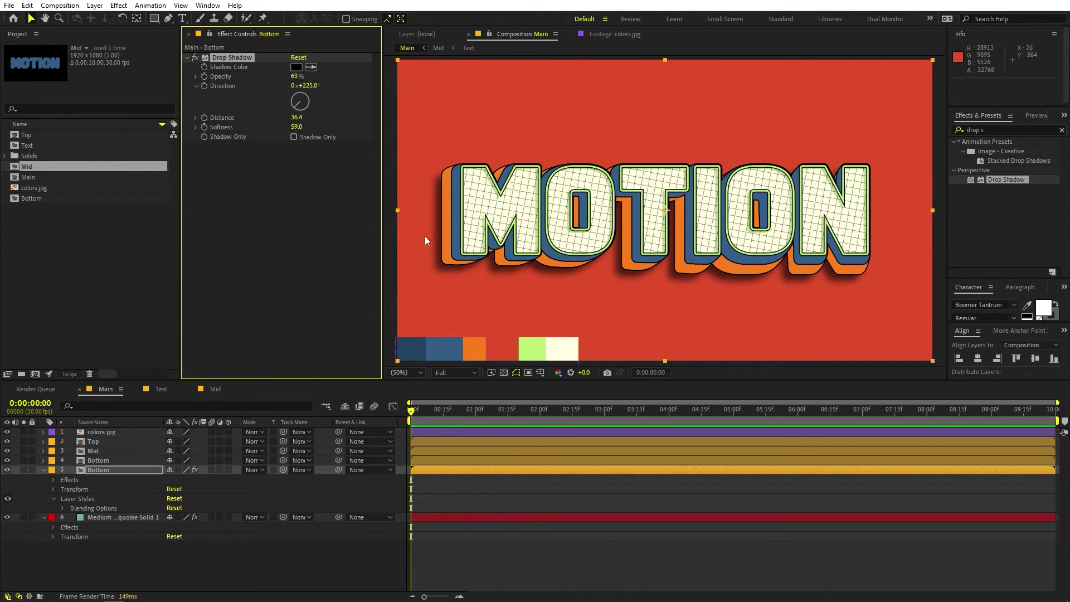
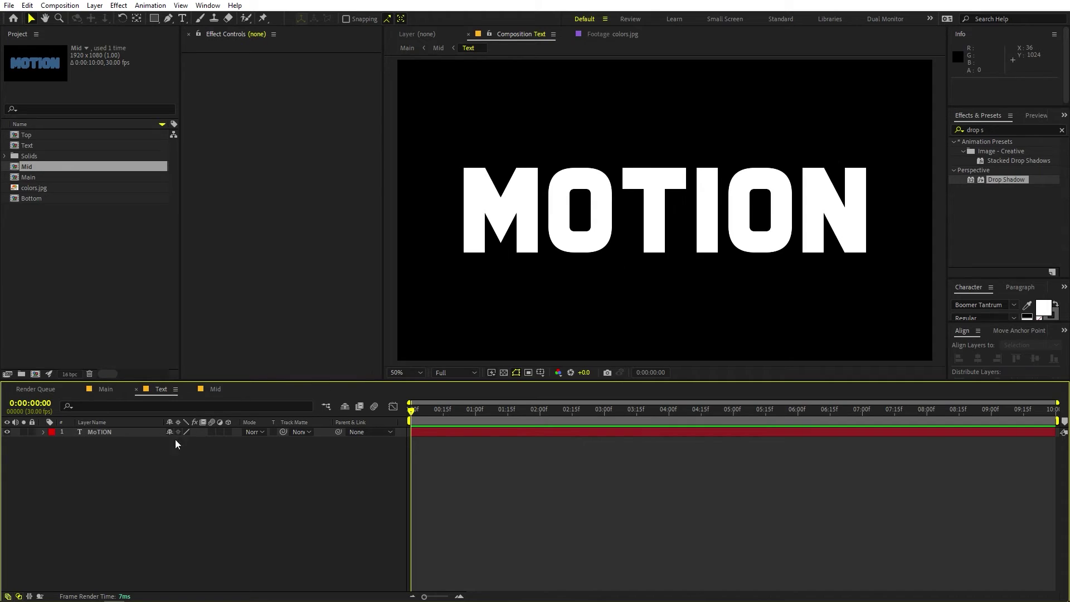
Add a Position animator with an Expression selector to the MOTION text layer in the Text composition.
click(38, 433)
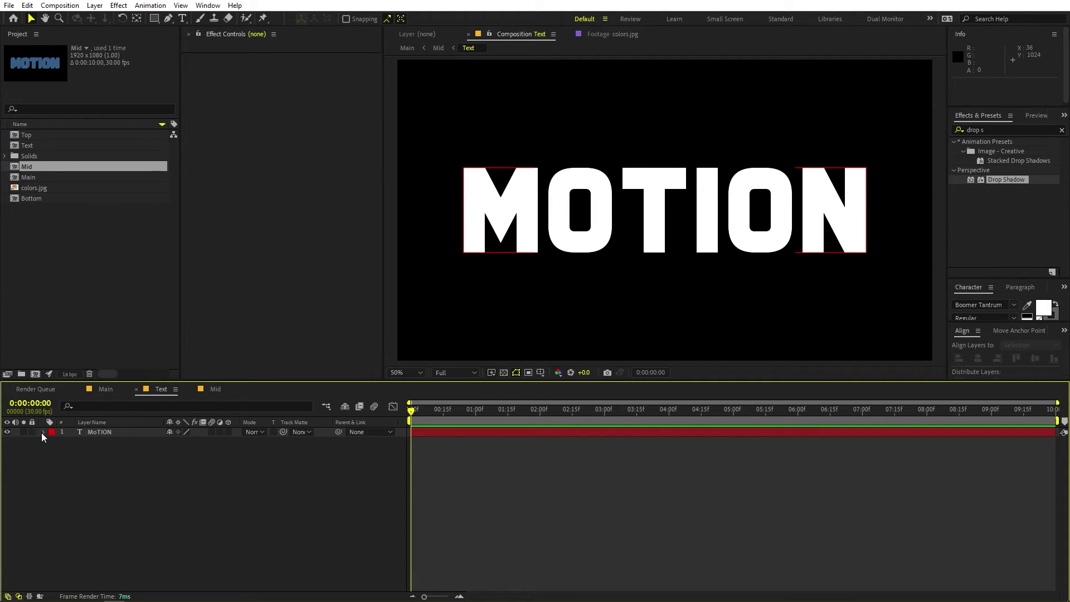
click(43, 433)
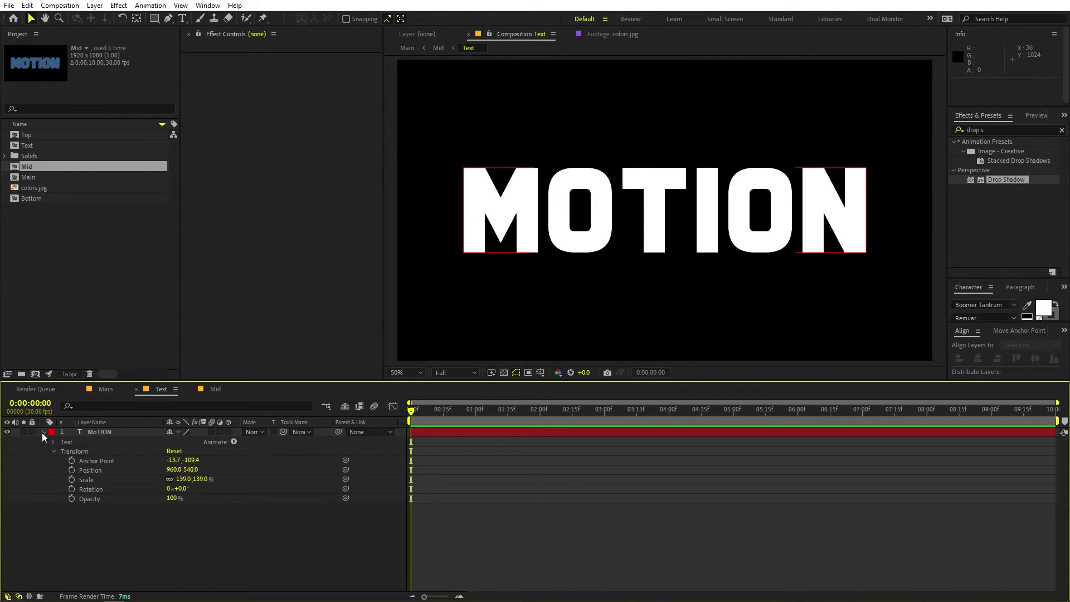
click(235, 442)
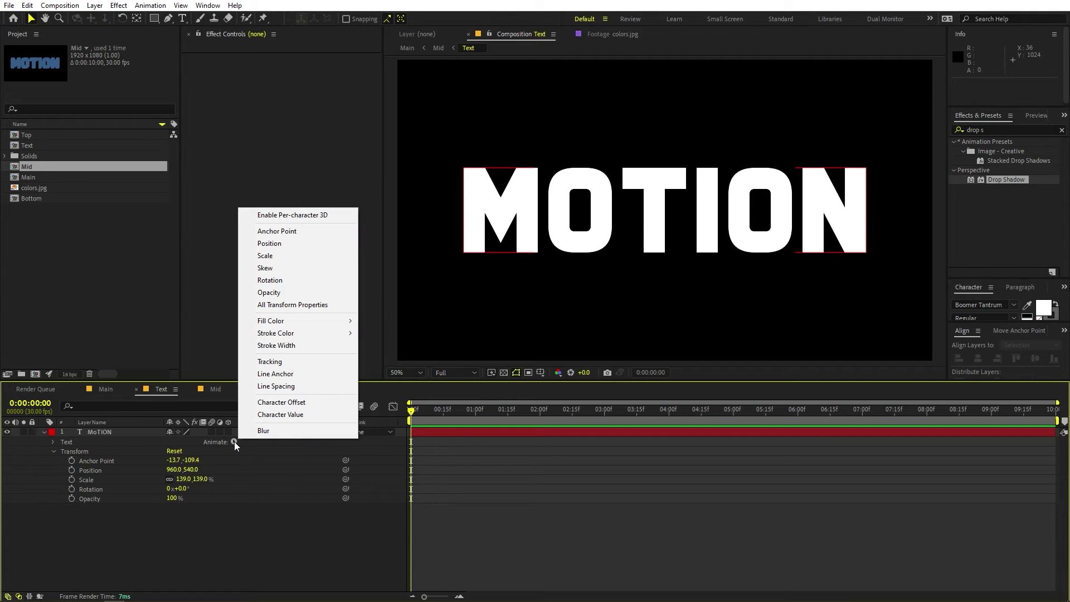
click(289, 246)
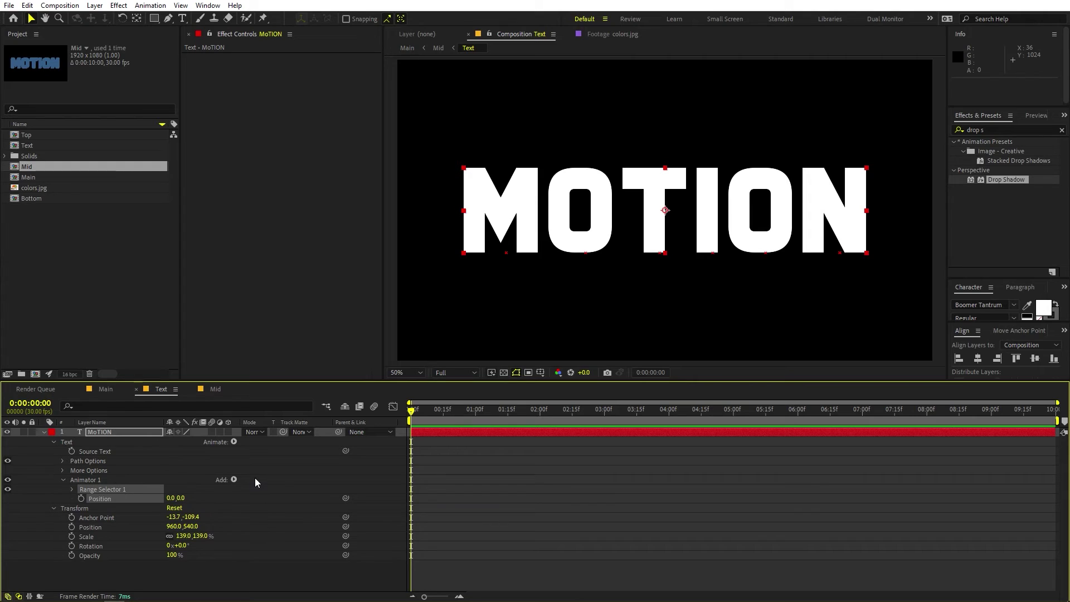
click(234, 480)
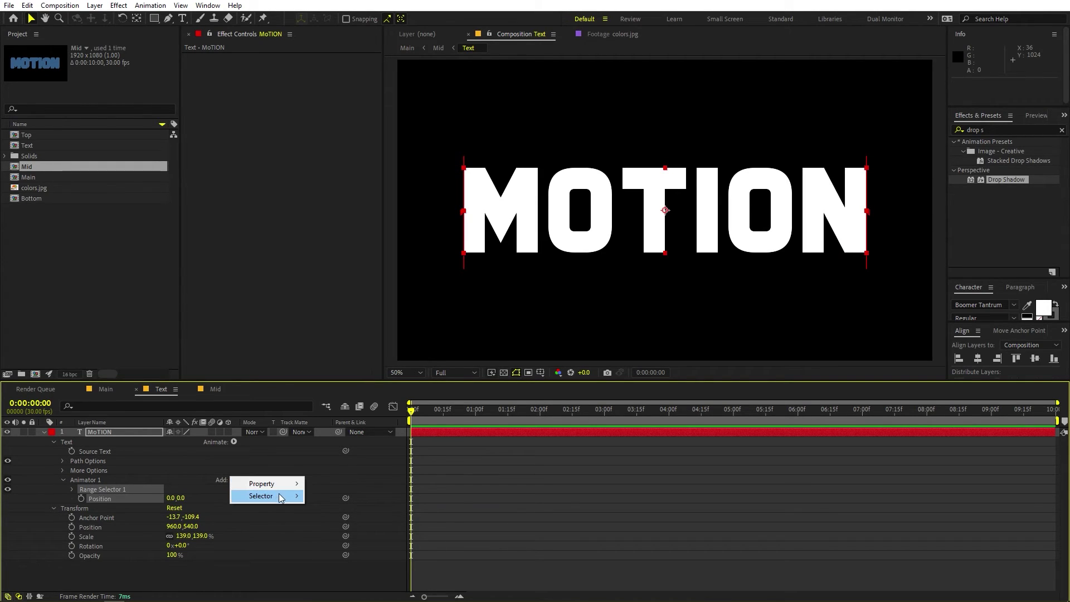
mouse_move(281, 499)
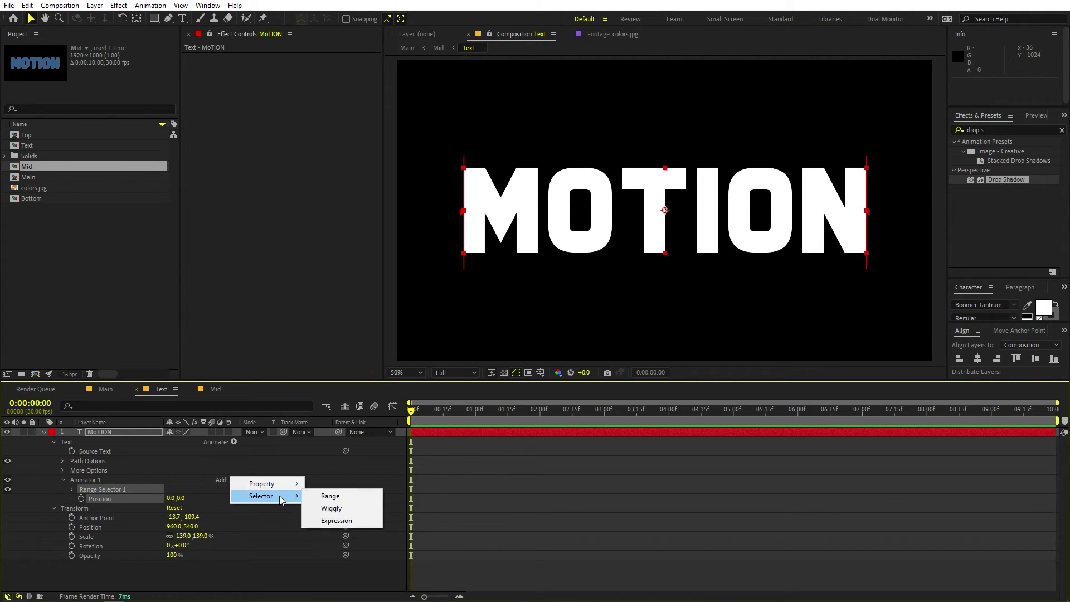
click(338, 522)
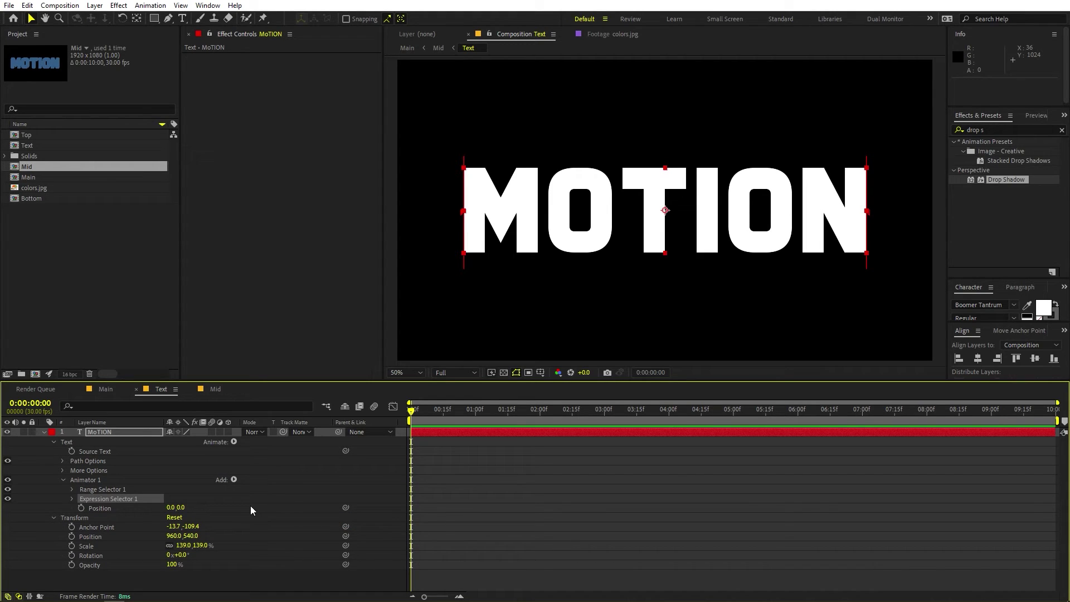
Add the Scale and Rotation properties to the MOTION text's Animator 1.
click(234, 480)
mouse_move(252, 485)
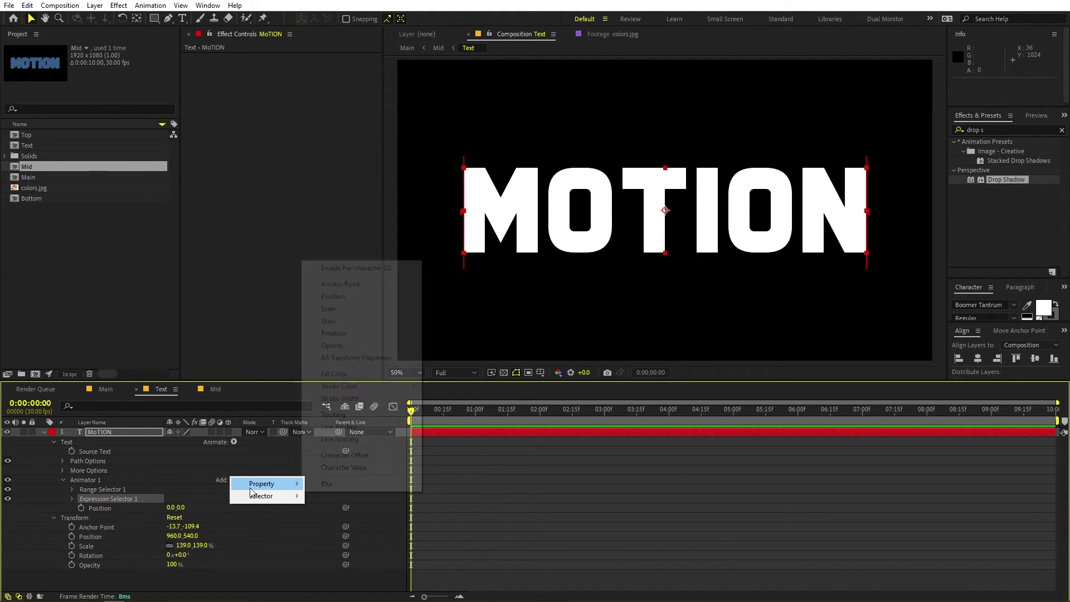
click(322, 308)
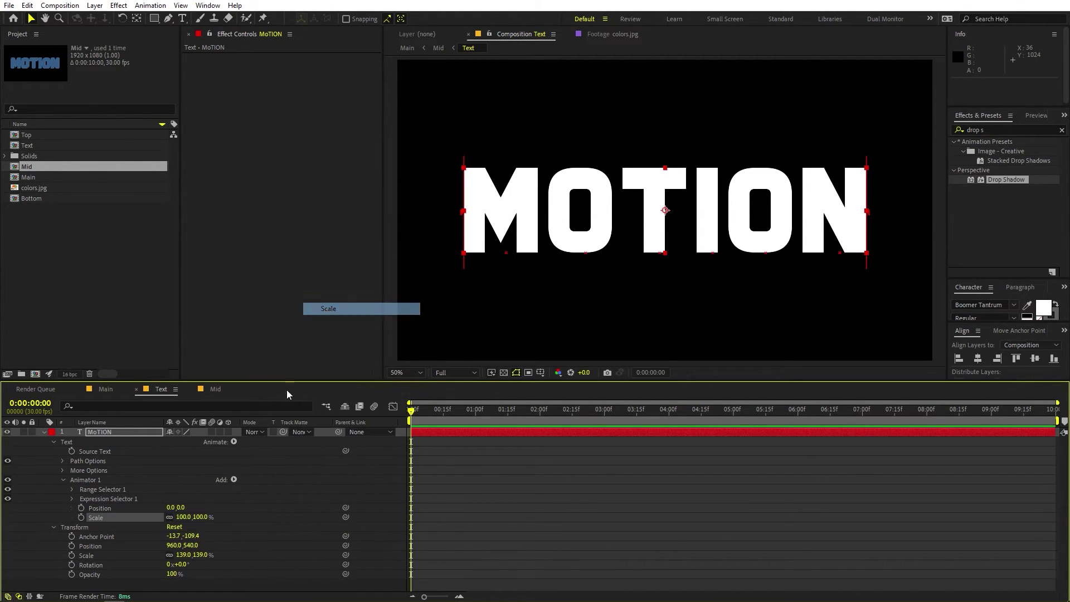
click(234, 480)
mouse_move(262, 485)
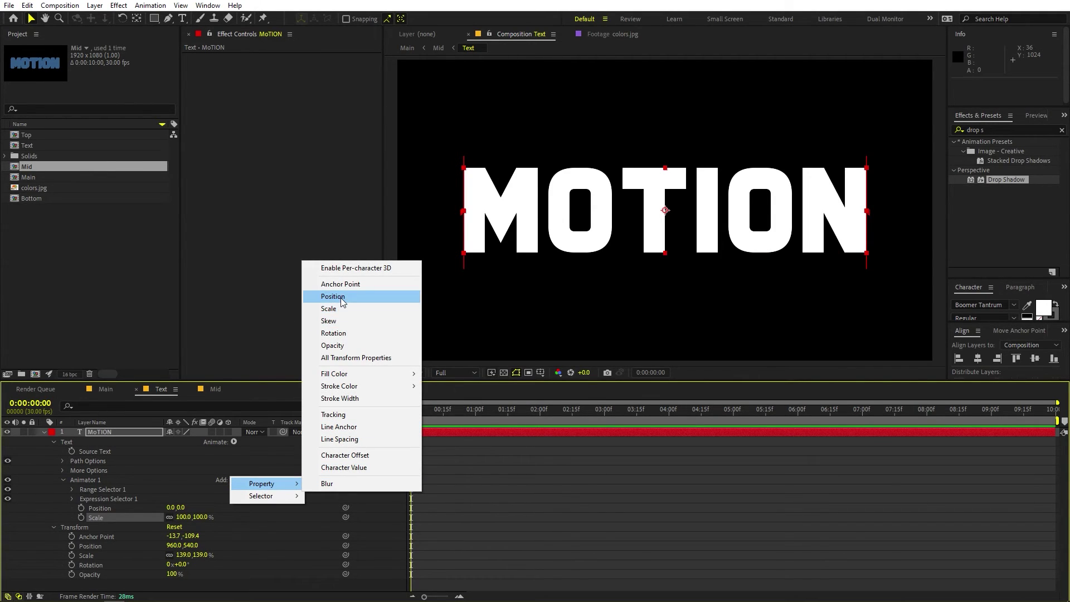
click(337, 334)
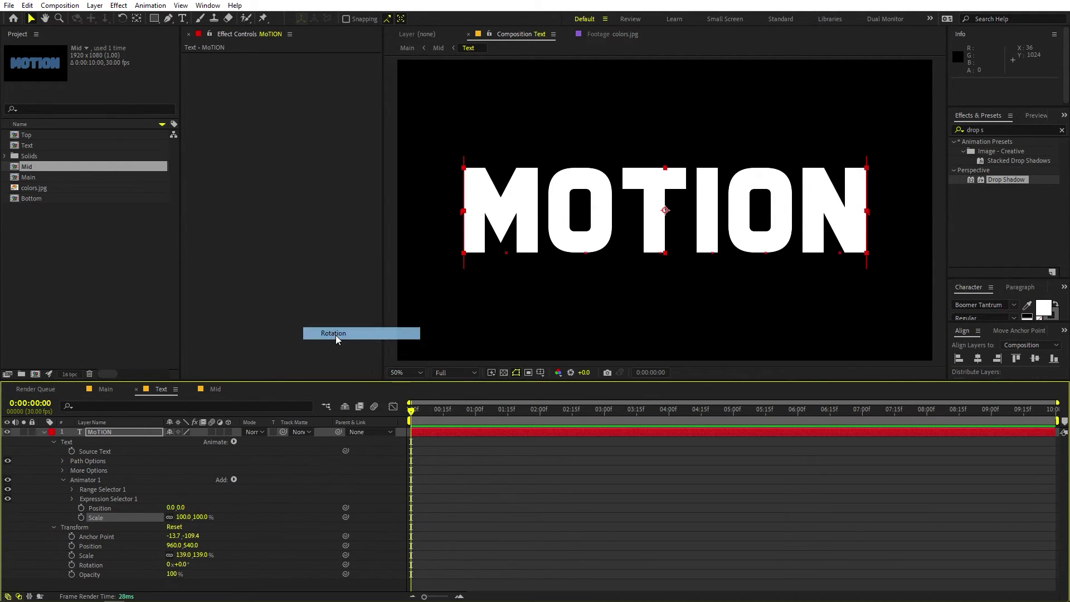
click(256, 507)
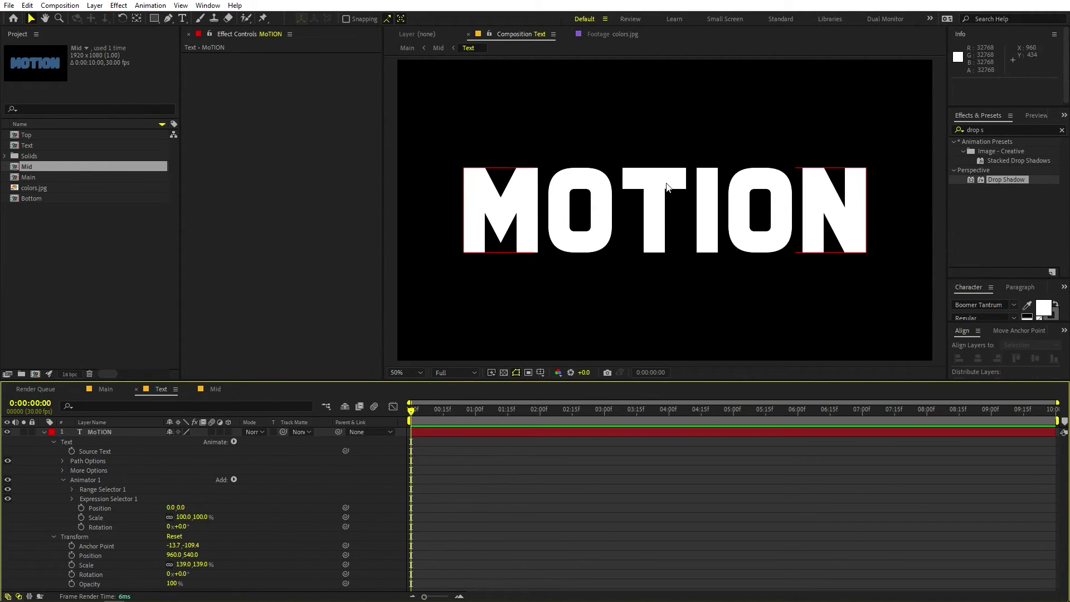
Reveal the Expression Selector's properties, then switch to Notepad and copy the complete bounce expression that starts with freq = 1.
click(72, 499)
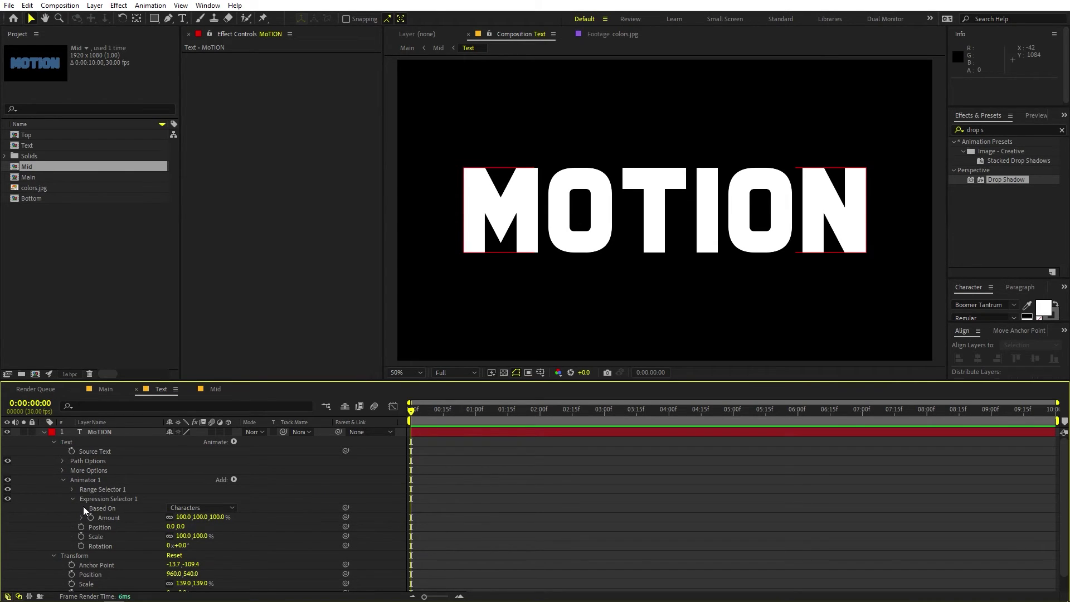
key(alt+Tab)
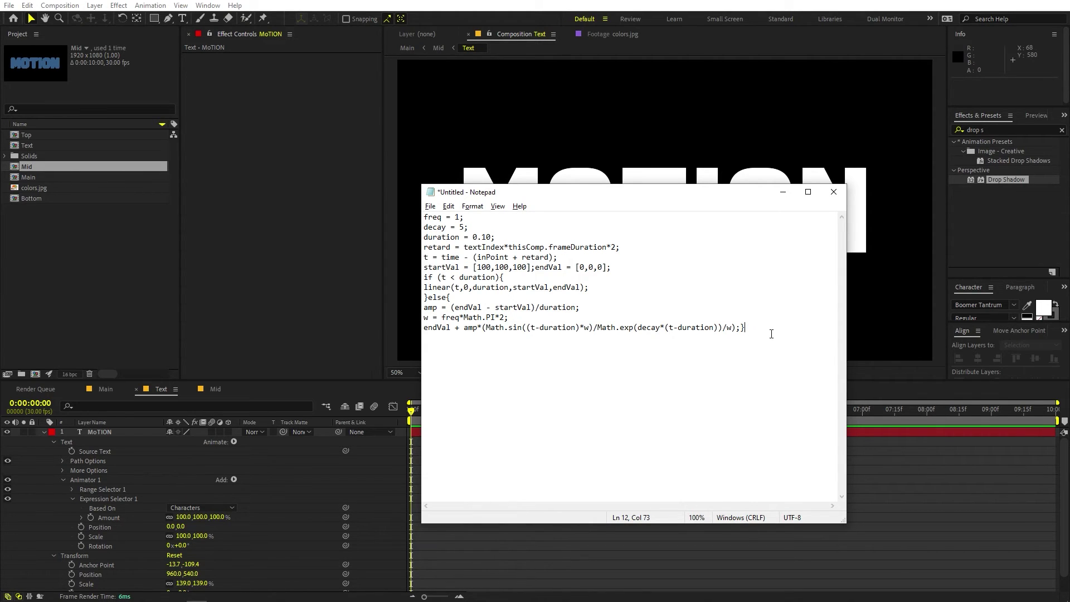
drag(771, 334, 413, 212)
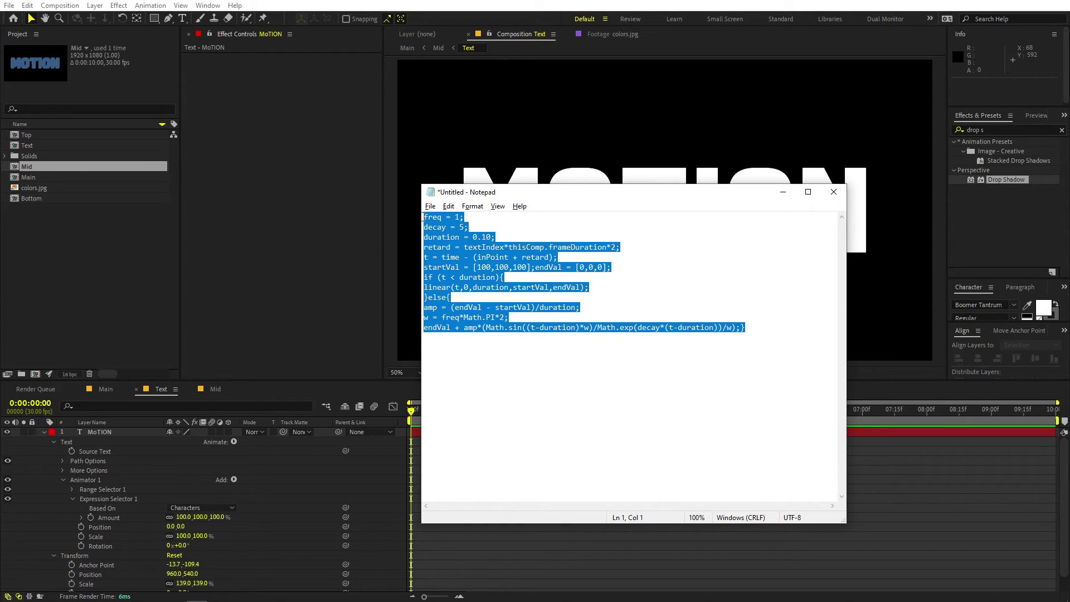
right_click(447, 243)
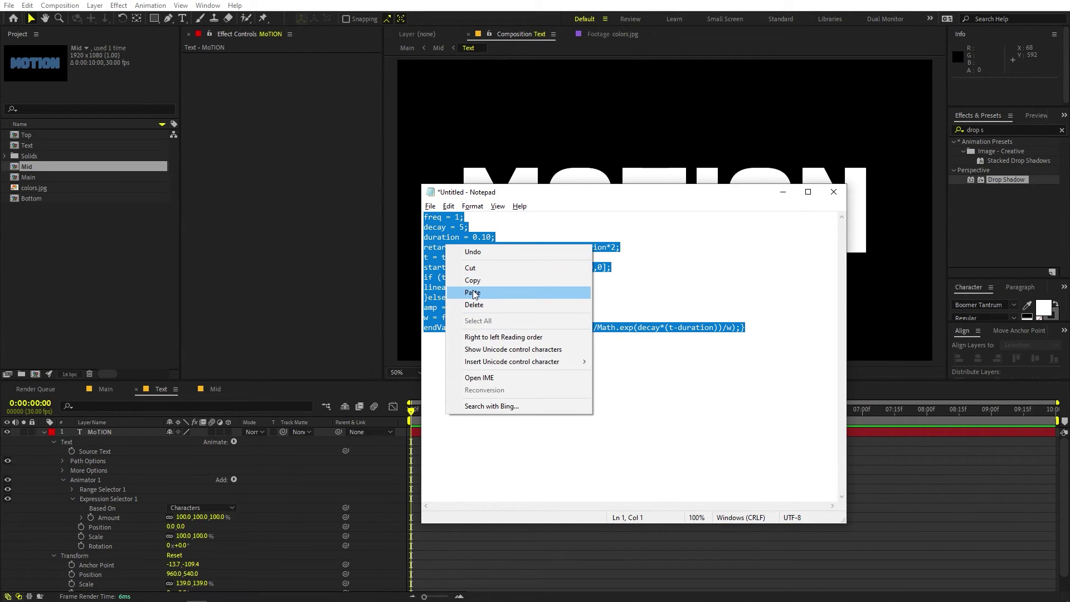
click(467, 279)
click(783, 192)
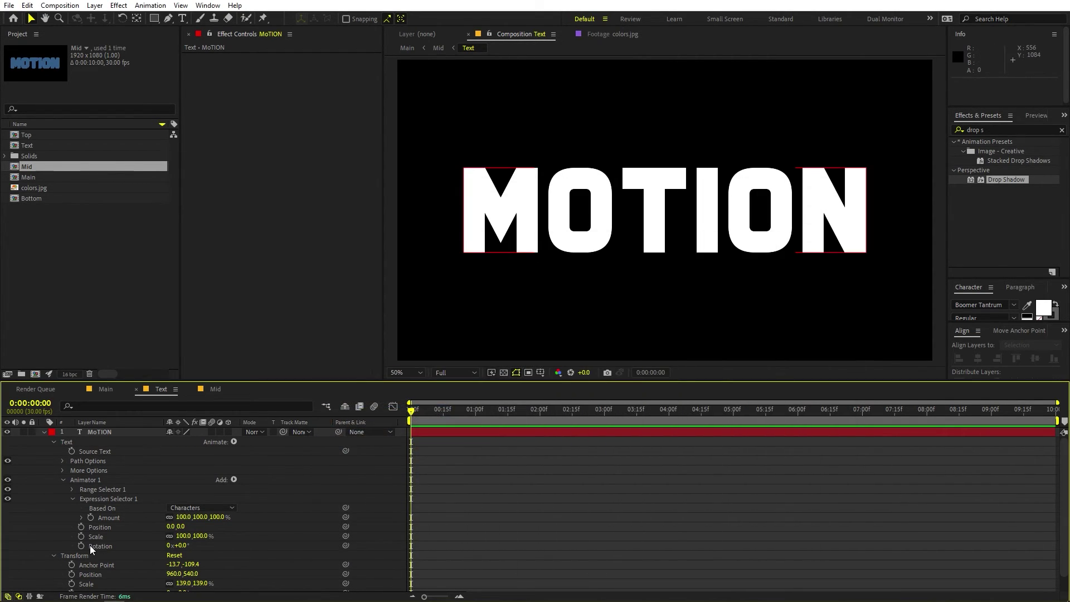
Enable an expression on the Expression Selector's Amount and paste the copied bounce code into it.
click(89, 518)
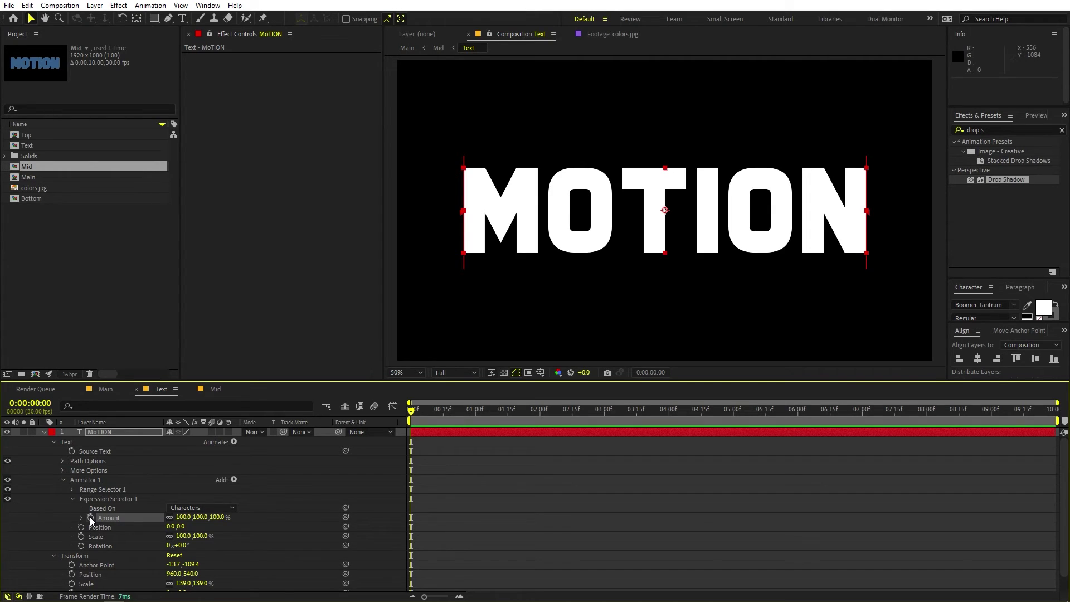
alt+click(90, 517)
key(ctrl+v)
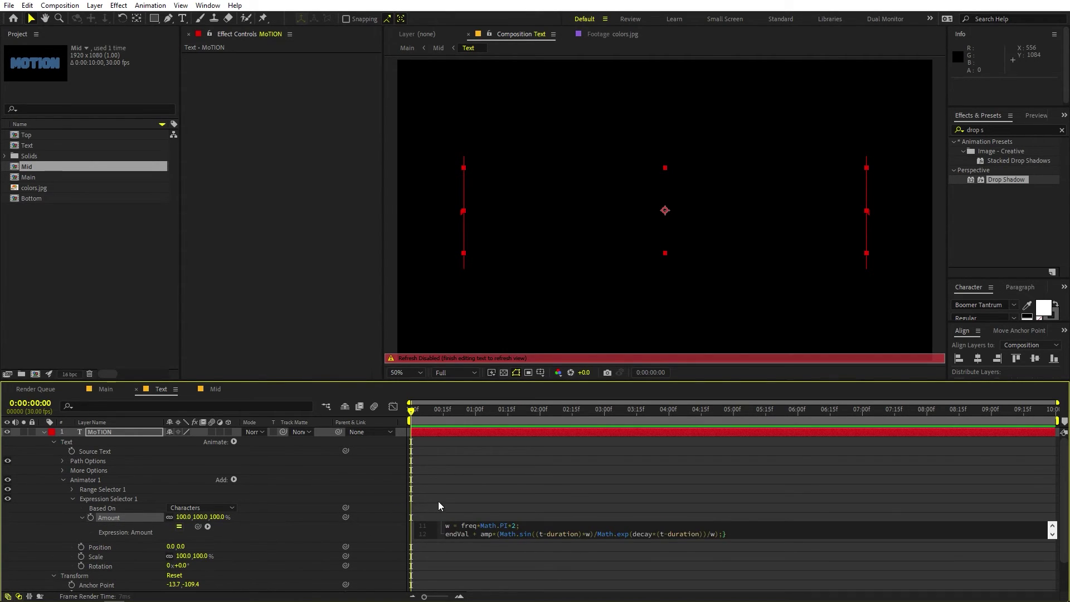
click(513, 480)
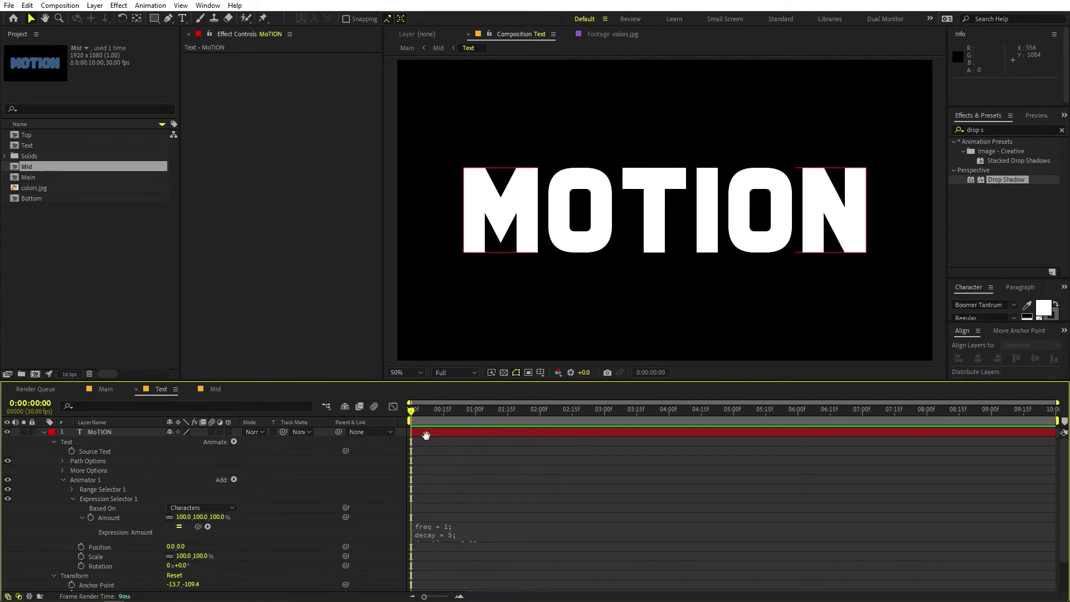
Preview the text animation briefly and set the animator's Position to 0, 189.
key(space)
key(space)
drag(181, 547, 284, 548)
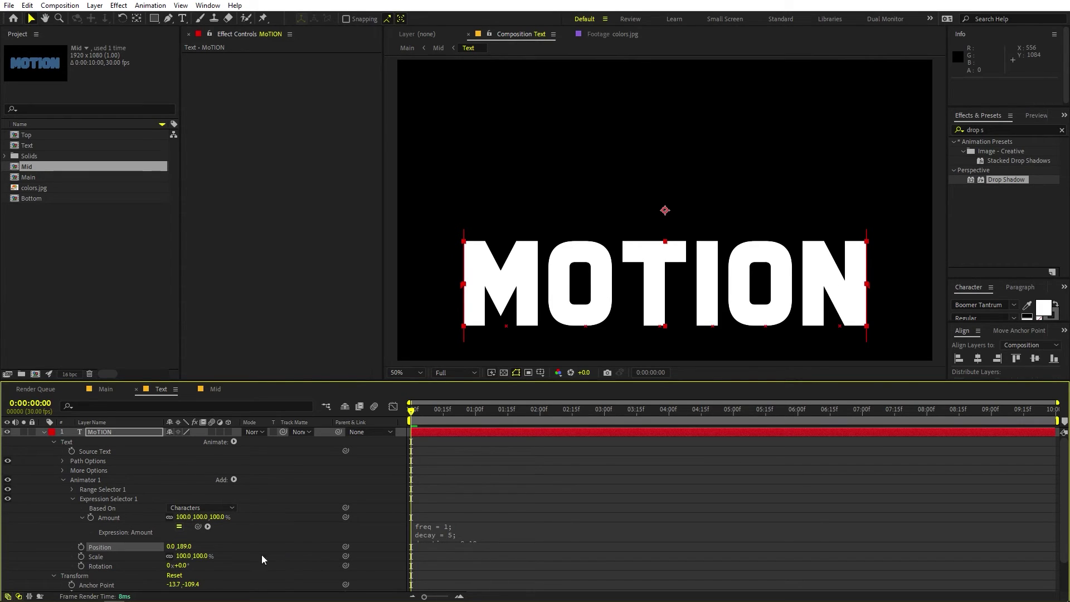
Set the MOTION text animator's Scale to 0% and its Rotation to 24°.
click(184, 556)
text(0)
key(Return)
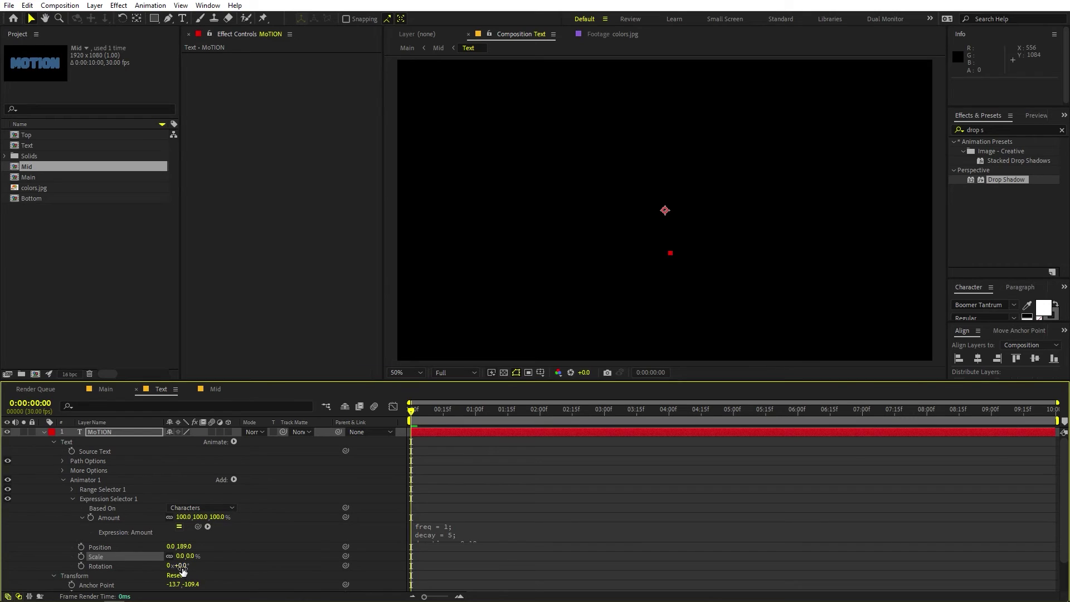
drag(181, 567, 186, 566)
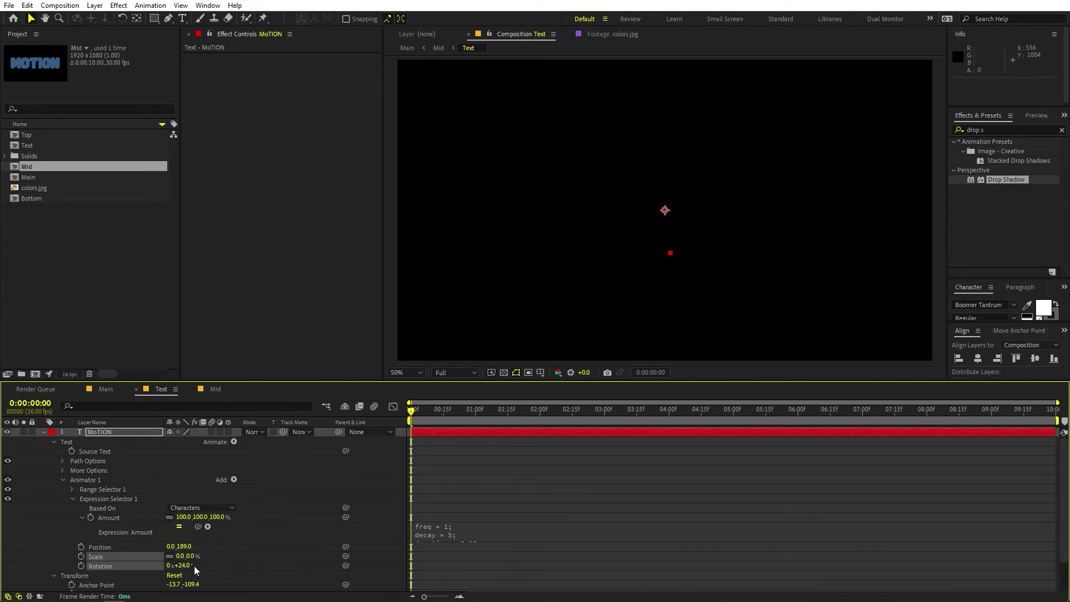
Preview the letter animation in the Text composition and park the playhead at frame 8.
click(563, 464)
key(space)
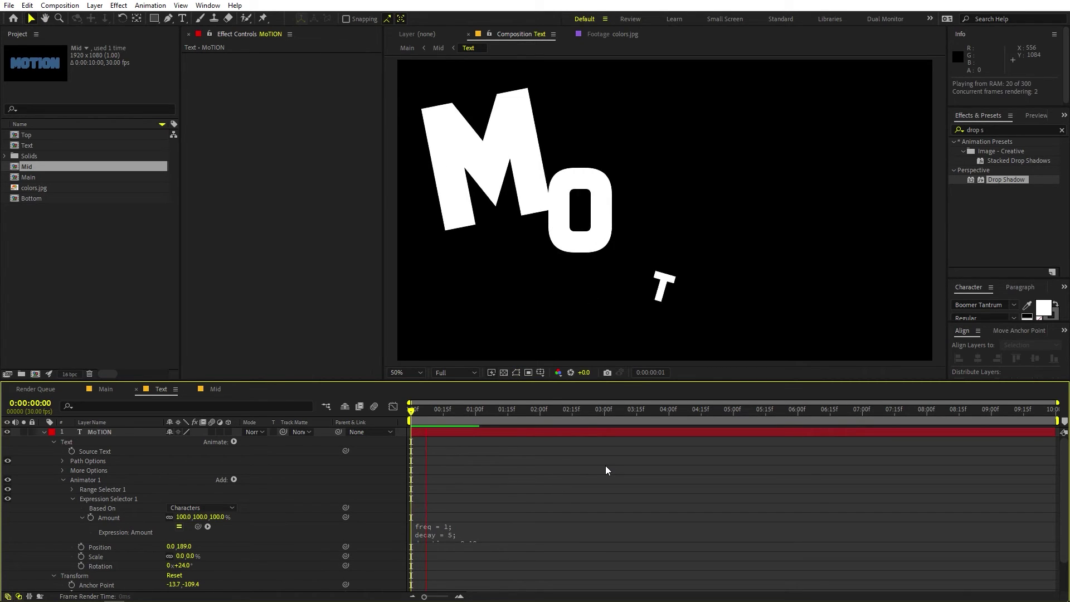
key(space)
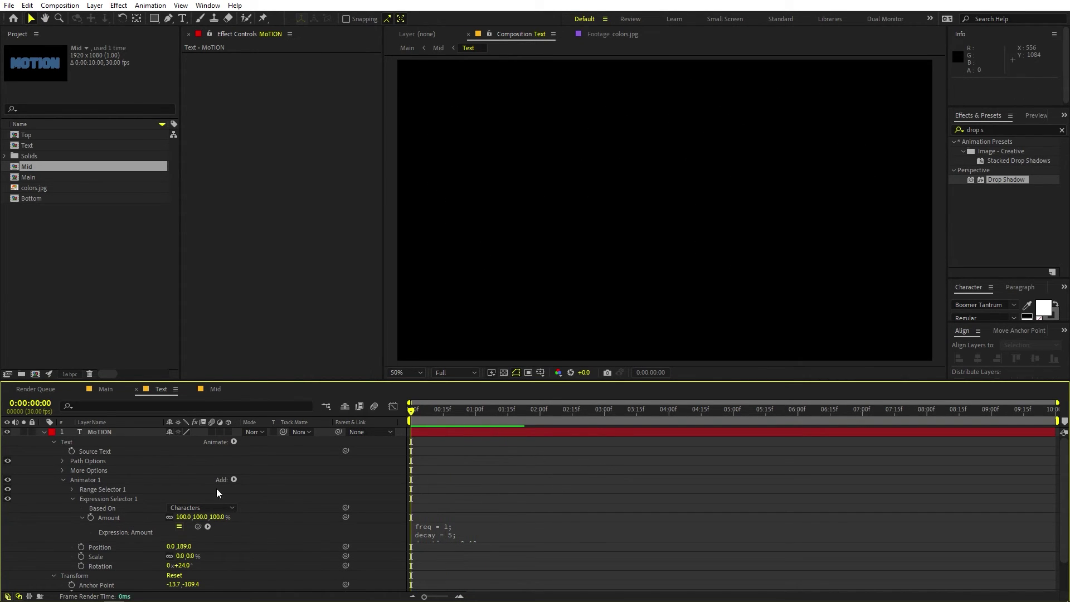
key(space)
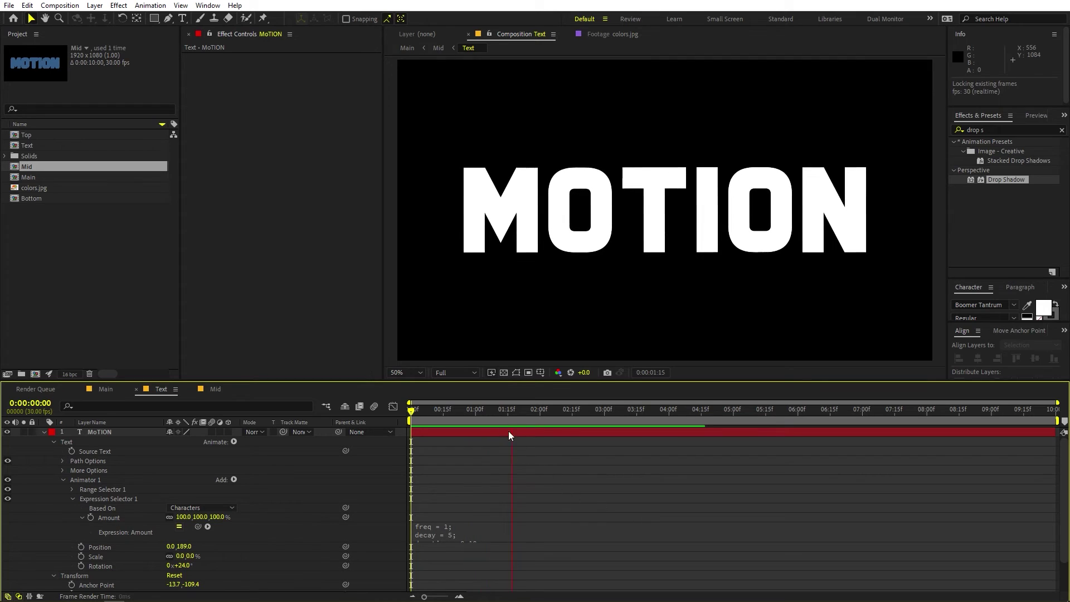
drag(509, 430, 430, 426)
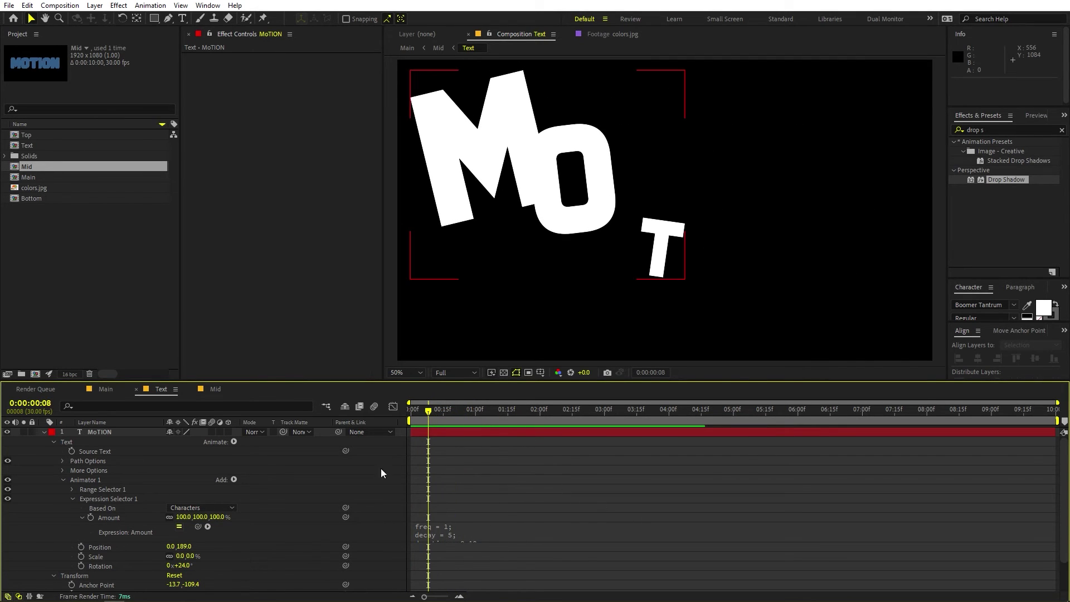
Adjust the animator's Rotation to 25° and Position to 0, 150, and preview the animation.
mouse_move(184, 567)
mouse_down()
mouse_move(164, 566)
mouse_move(187, 567)
mouse_up()
key(ctrl+z)
key(space)
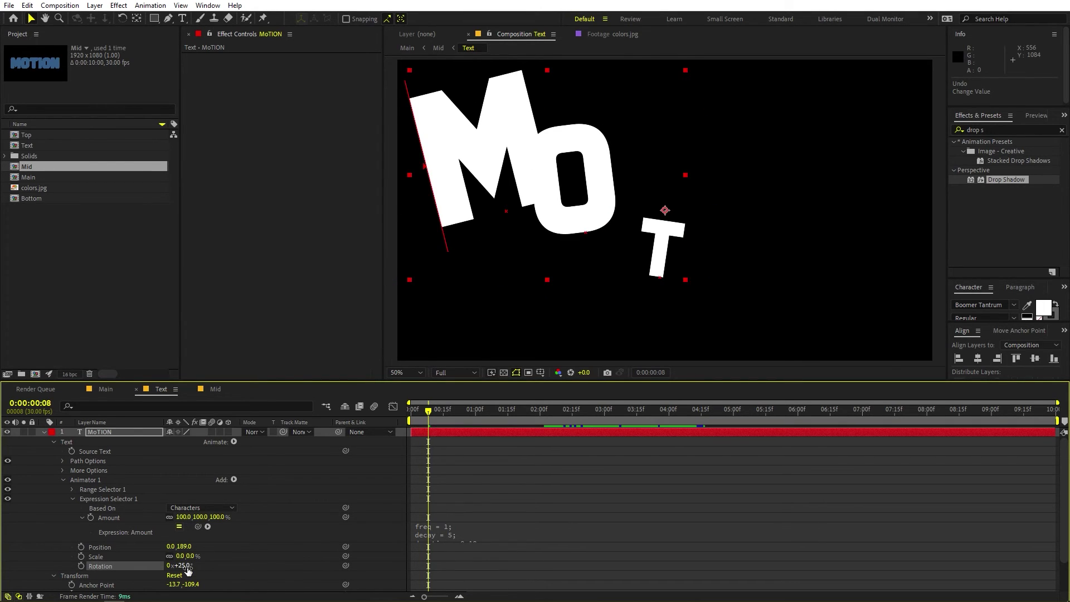
key(space)
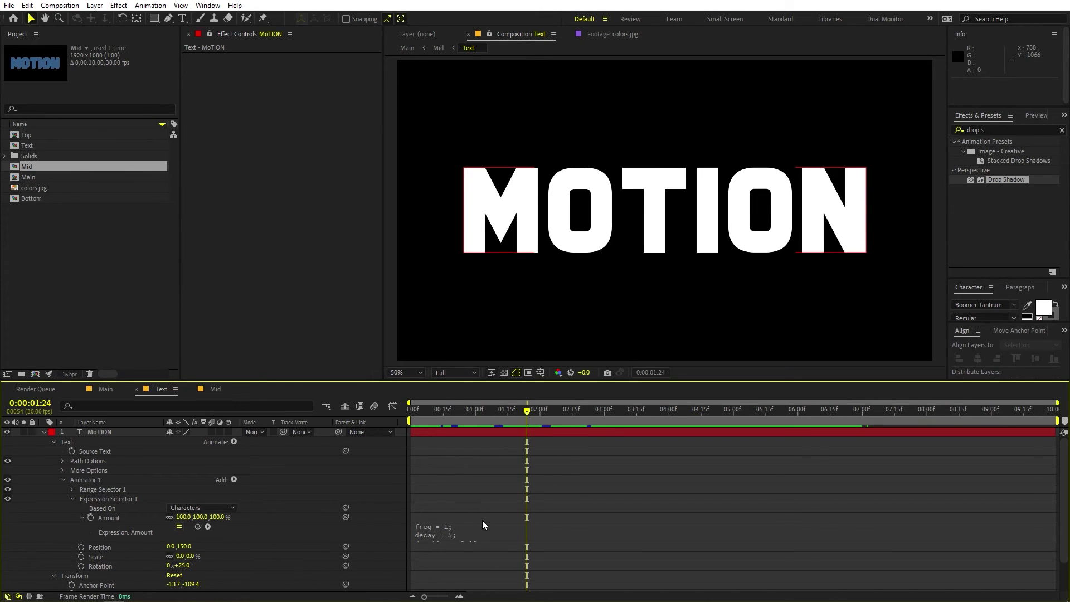
Try a freq value of 5 in the Amount expression and preview the bounce.
click(454, 539)
click(475, 527)
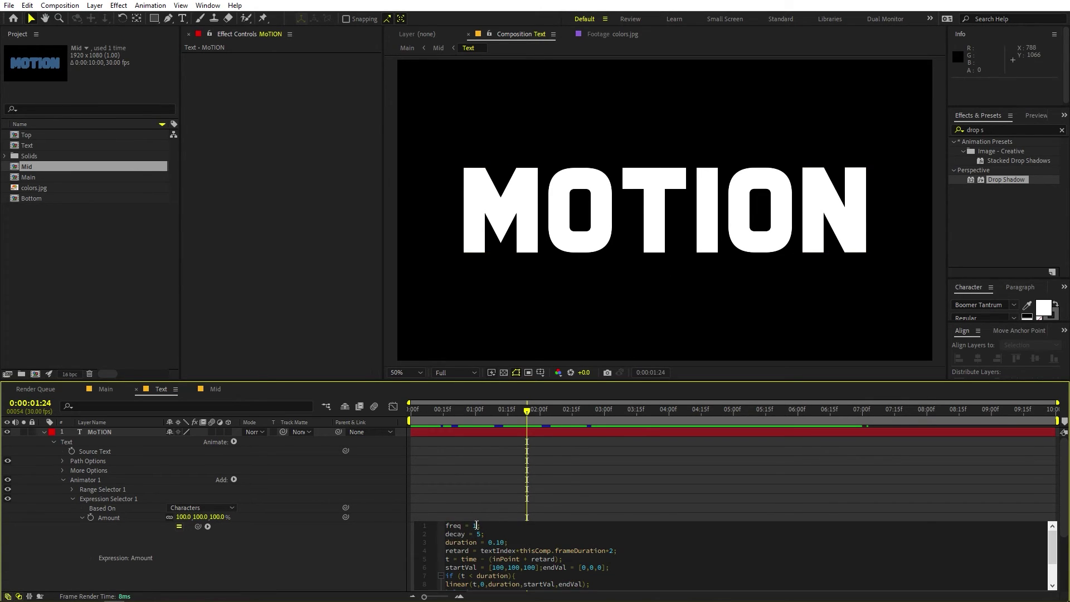
click(608, 508)
text(5)
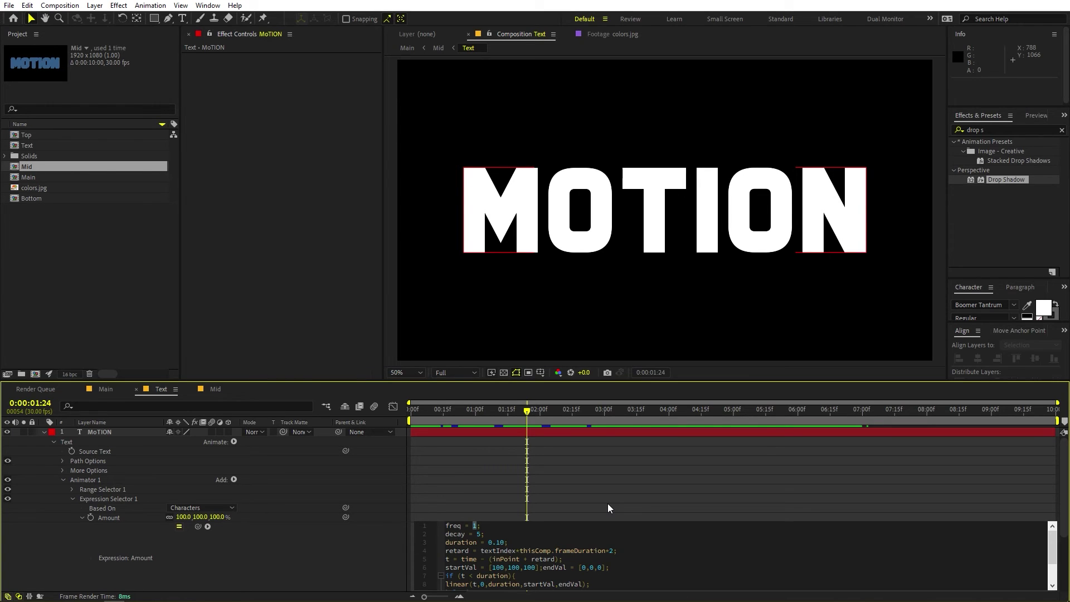
click(853, 505)
key(space)
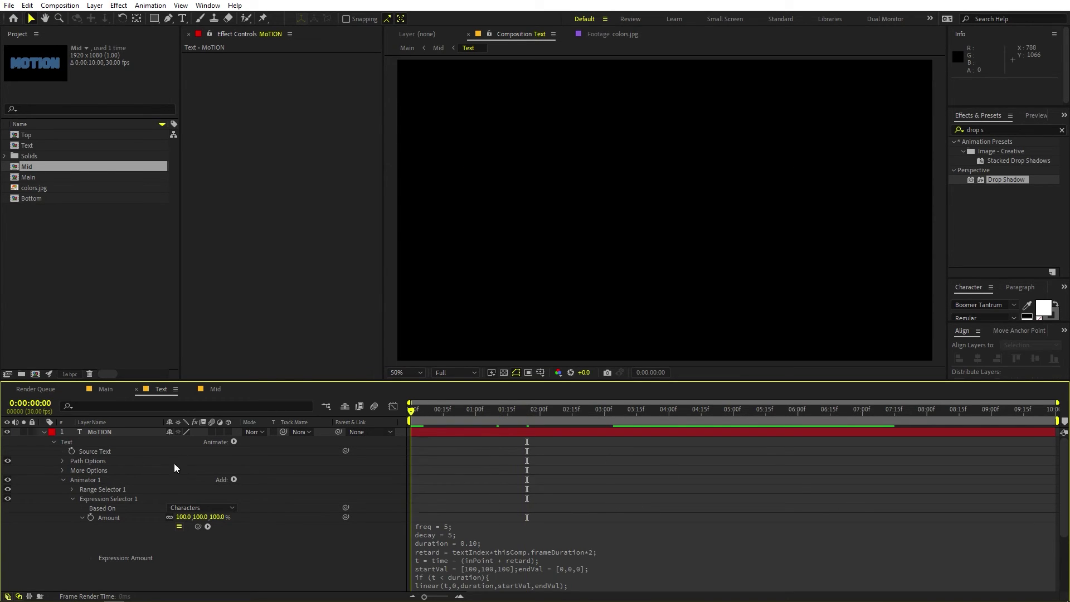
Return the freq value in the Amount expression to 1 and play the animation.
click(444, 544)
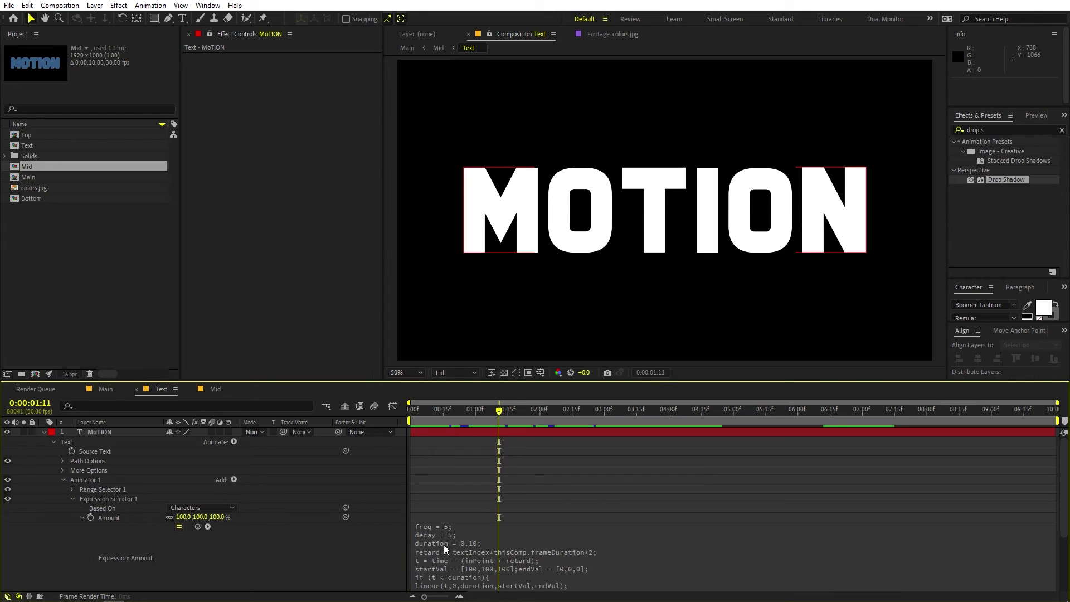
click(463, 526)
click(473, 527)
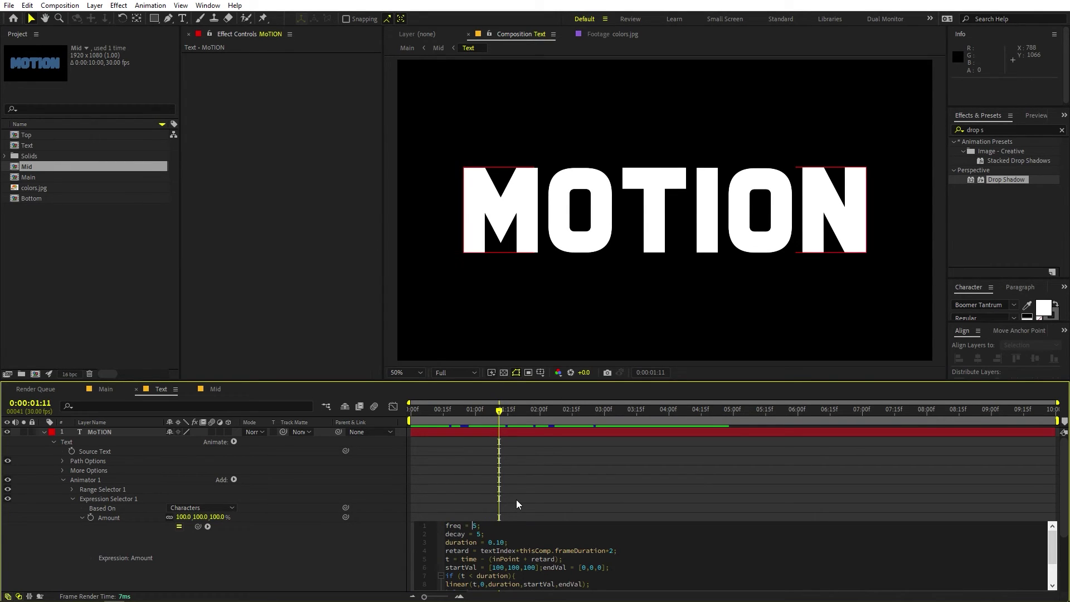
key(Delete)
text(1)
click(537, 493)
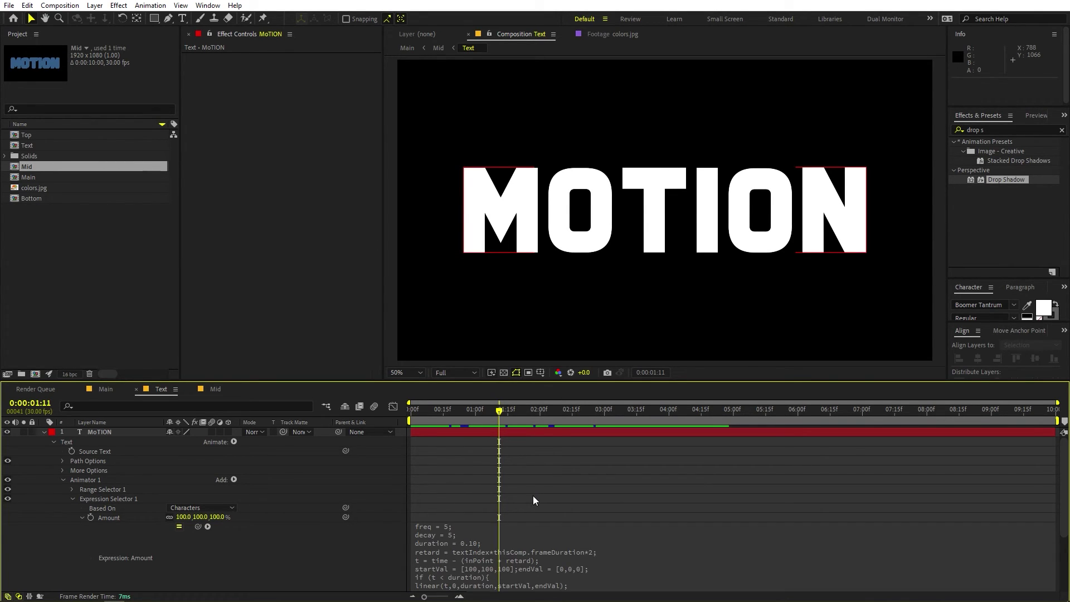
key(space)
Set freq to 2 in the Expression Selector's Amount expression.
click(447, 530)
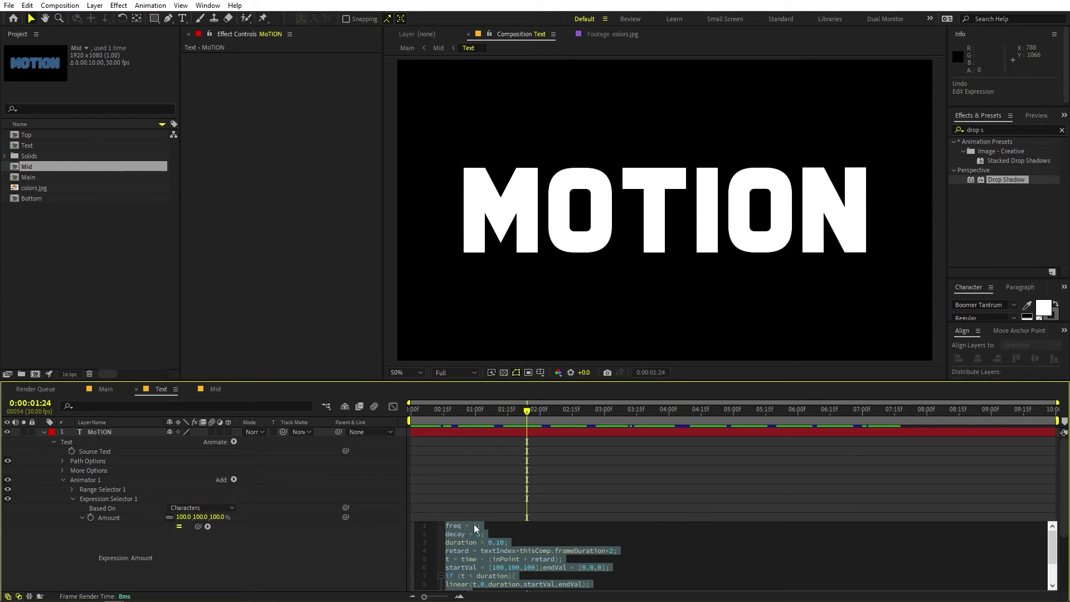
click(473, 526)
key(shift+Right)
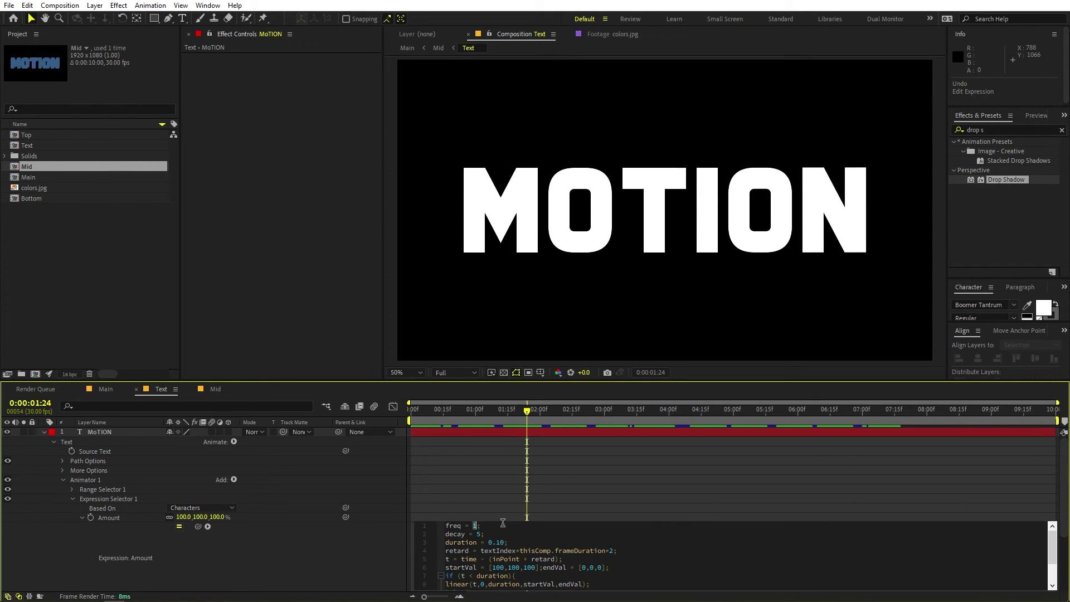
click(502, 506)
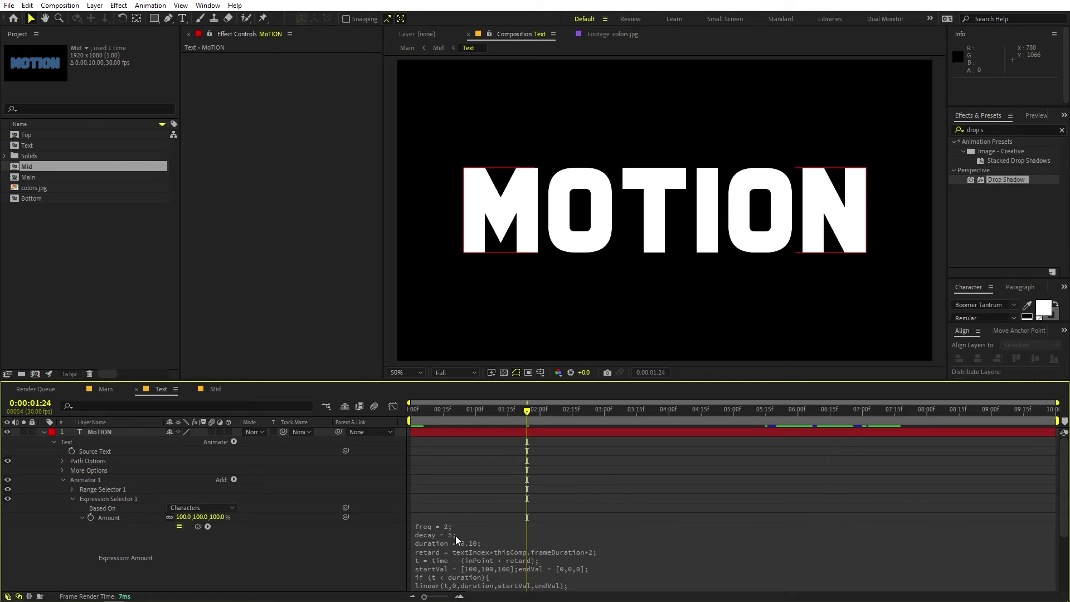
Try a decay value of 50 in the Amount expression and preview the letters.
click(486, 545)
click(479, 535)
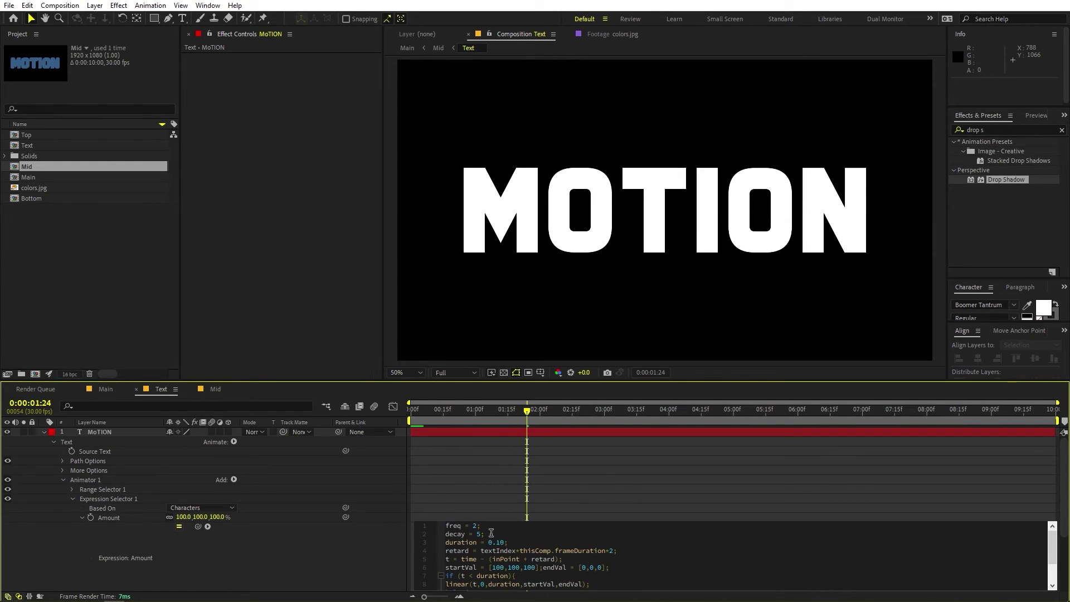
click(573, 491)
key(space)
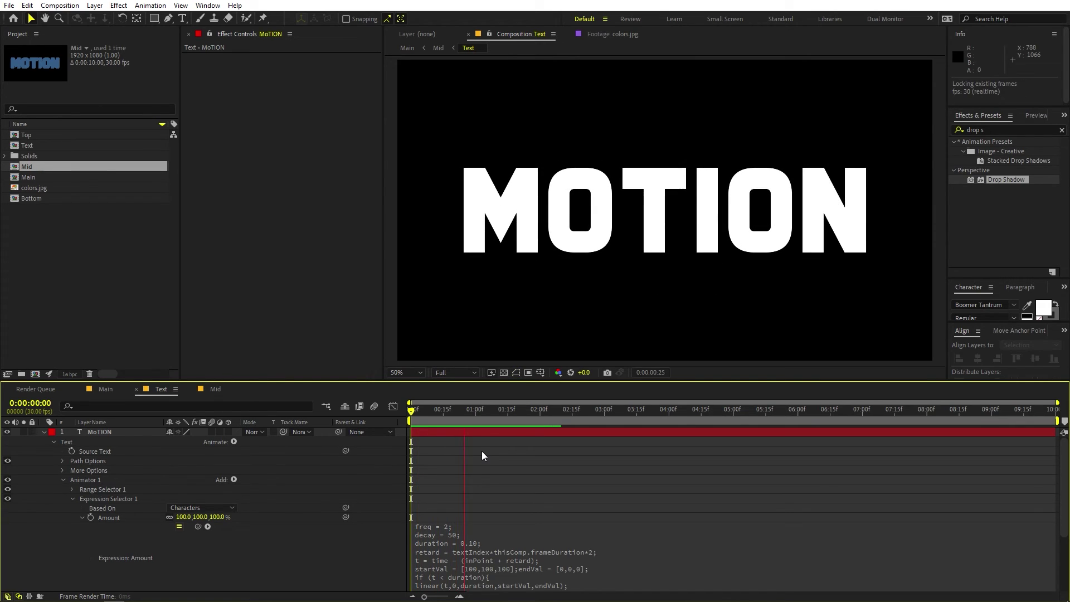
Set decay to 10 in the Amount expression and preview the animation from the first frame.
click(467, 531)
click(481, 535)
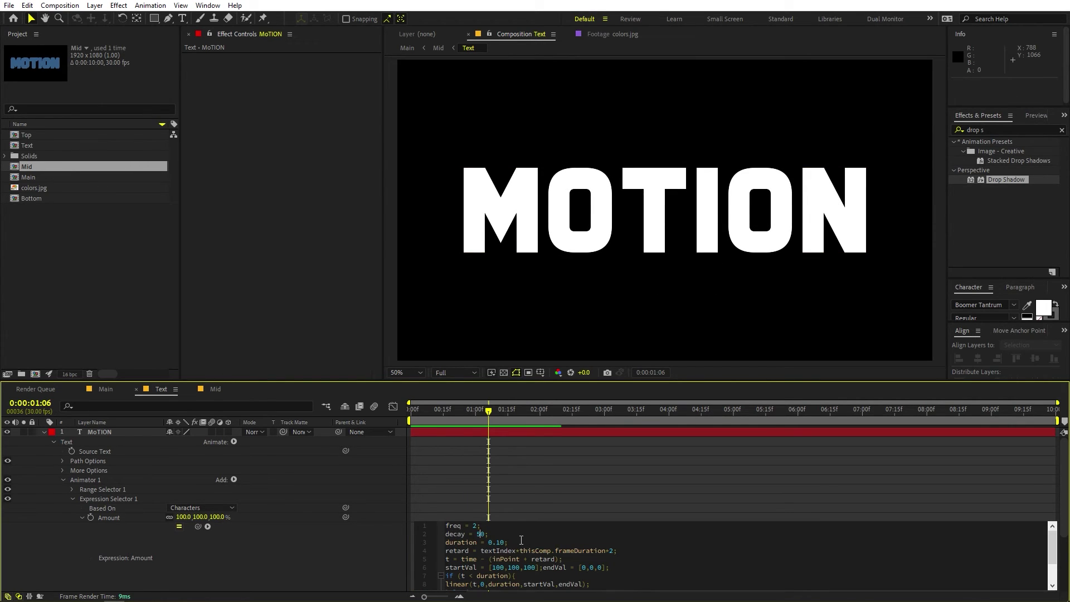
key(shift+Right)
key(shift+Left)
click(504, 431)
key(Home)
key(space)
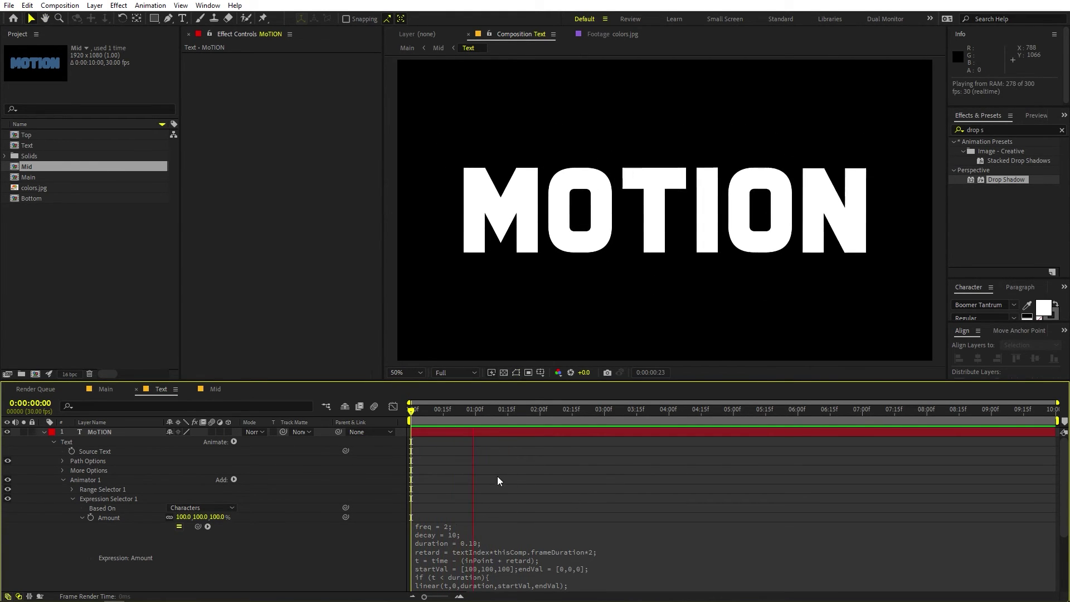
key(space)
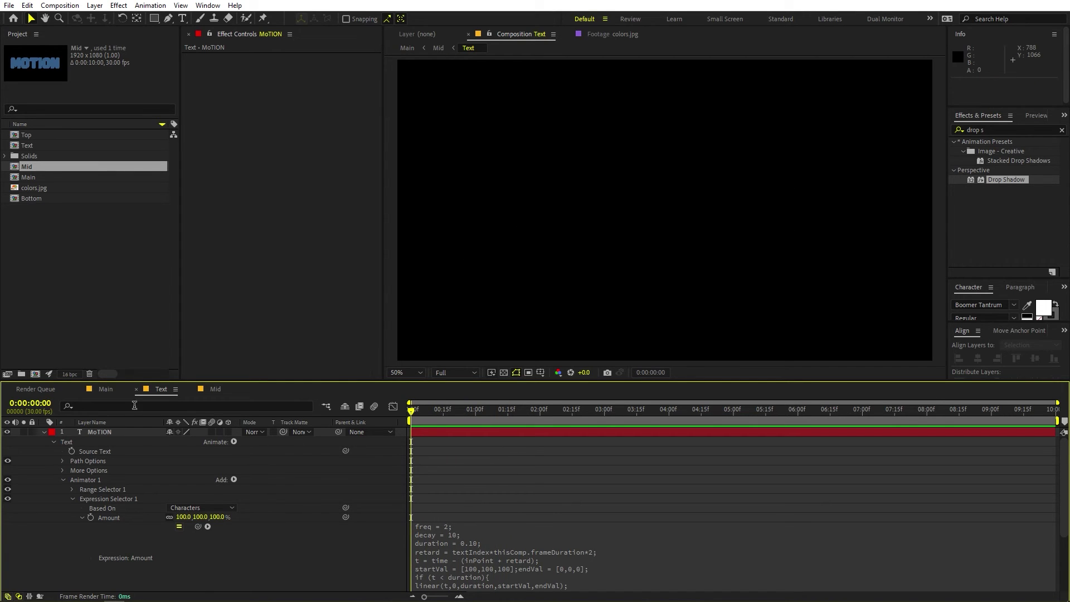
Preview the Main composition, then examine the extruded edges of the first letters up close at 0:00:02:15.
click(104, 390)
key(space)
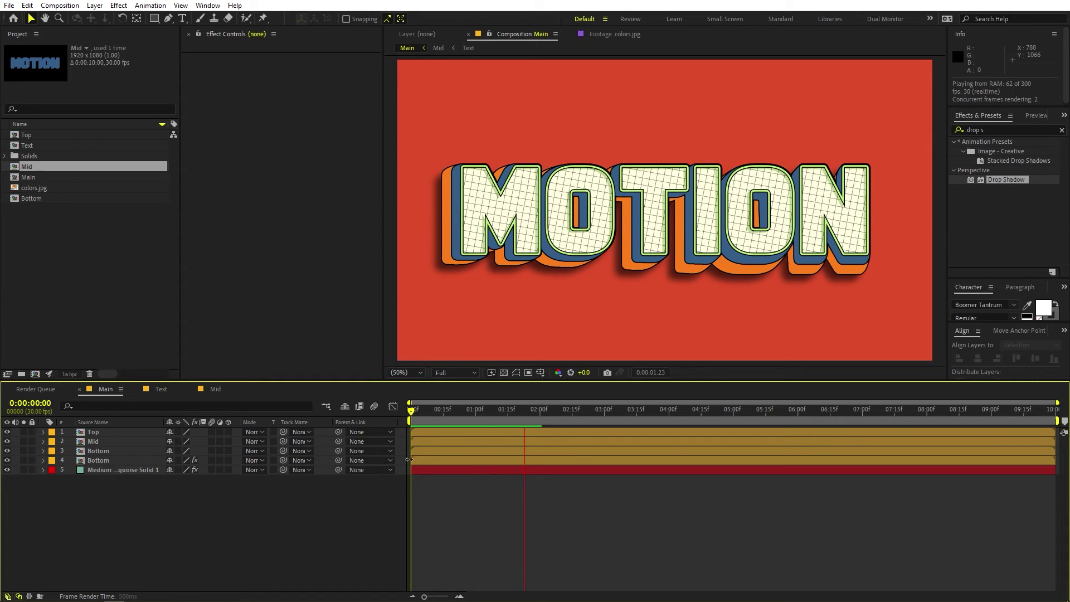
key(space)
drag(405, 430, 572, 430)
scroll(638, 274, up, 2)
drag(457, 173, 736, 277)
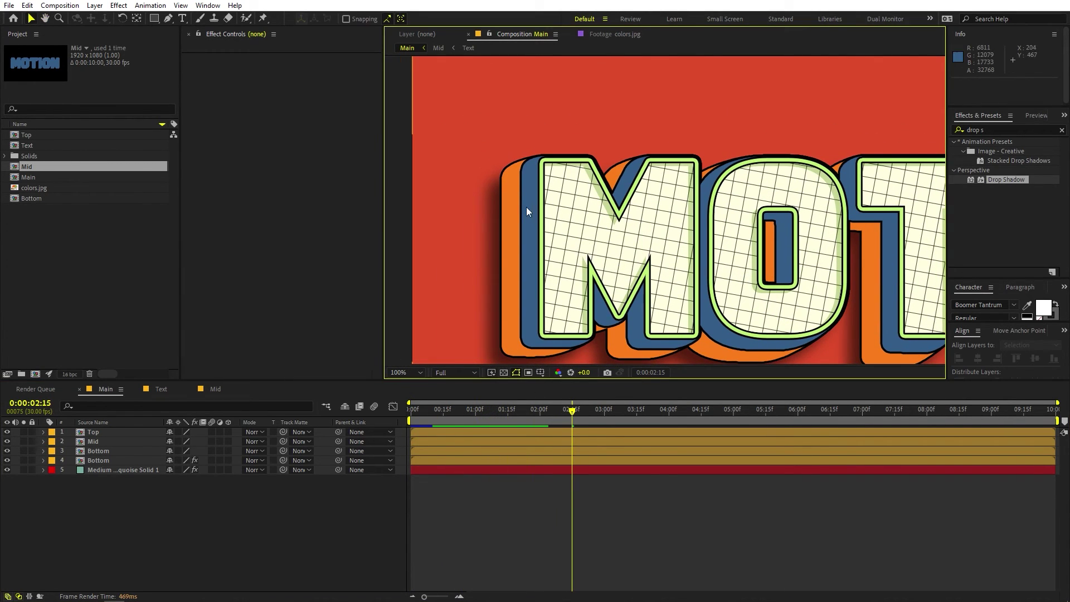
key(v)
Open the Mid composition, show its transparency grid, and add a new solid layer above the Text layer.
double_click(98, 442)
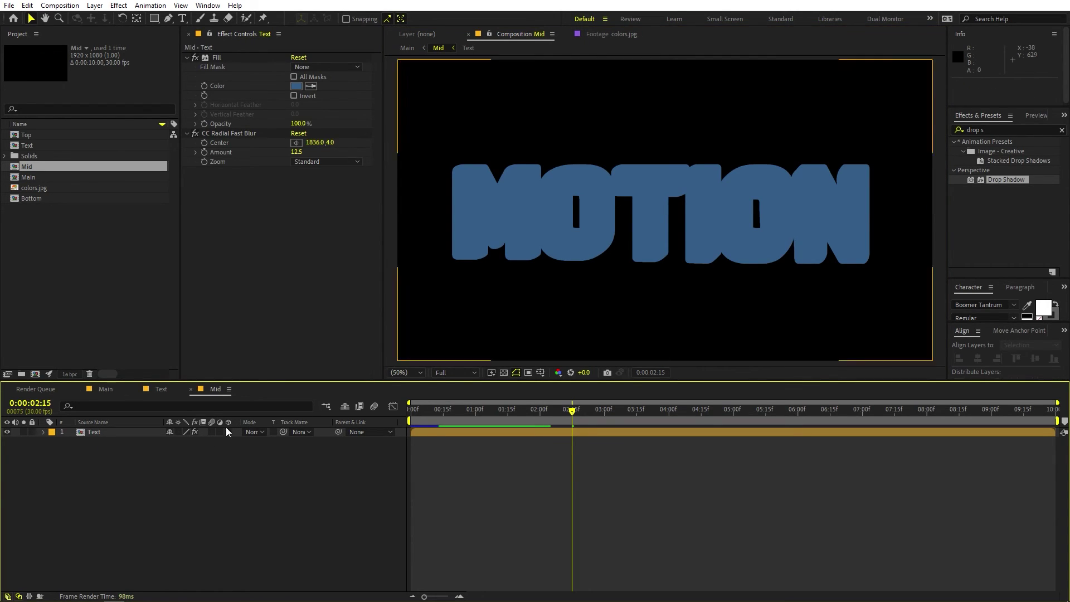
click(504, 373)
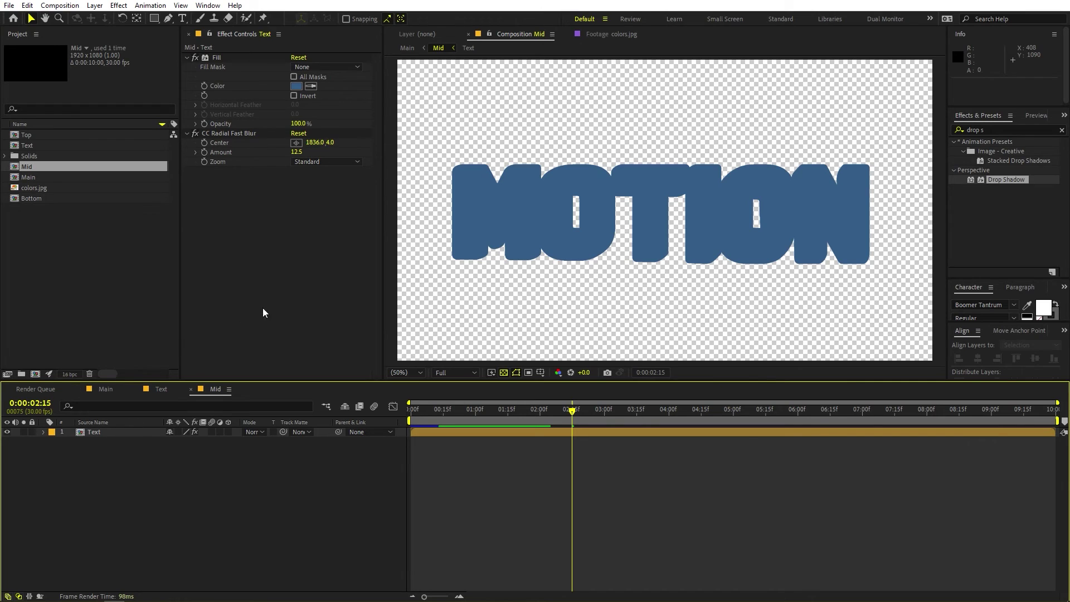
click(95, 5)
mouse_move(140, 21)
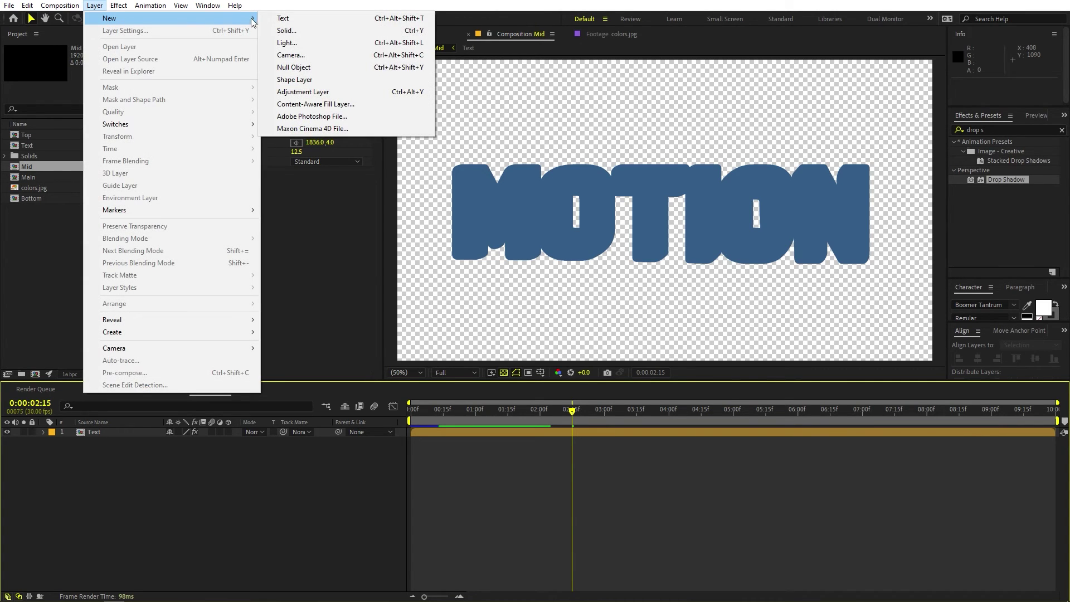
click(300, 32)
click(174, 226)
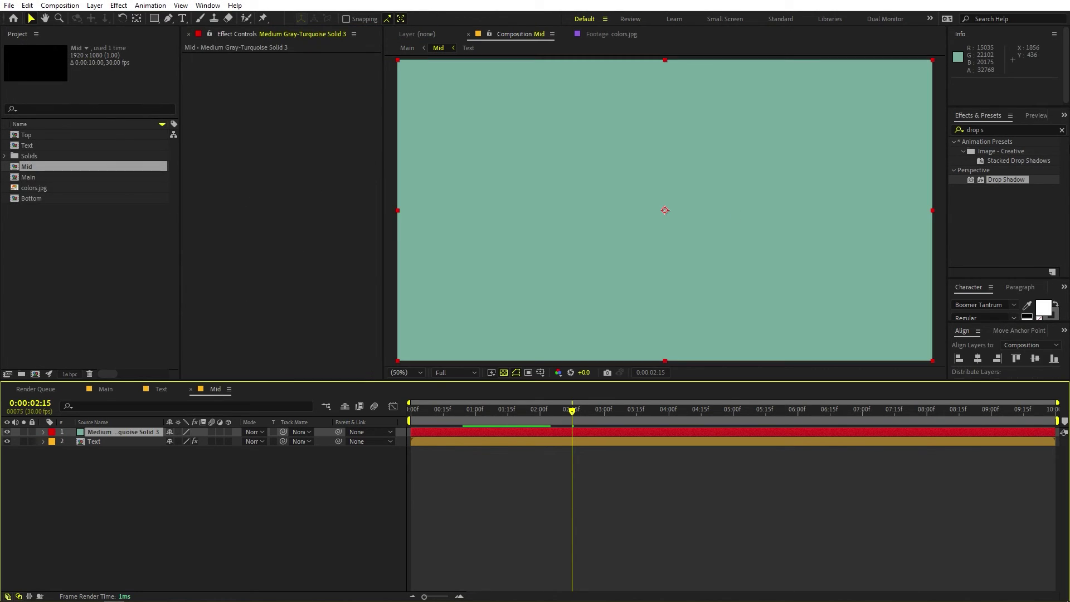
Find the Grid effect by searching for grid and apply it to the new solid in Mid.
click(998, 125)
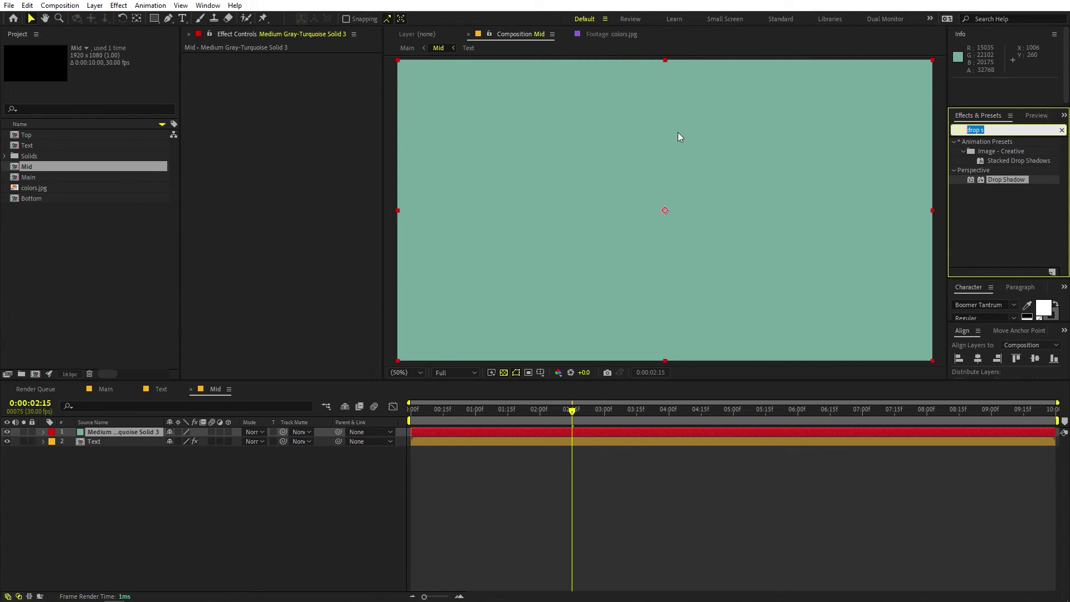
text(gr)
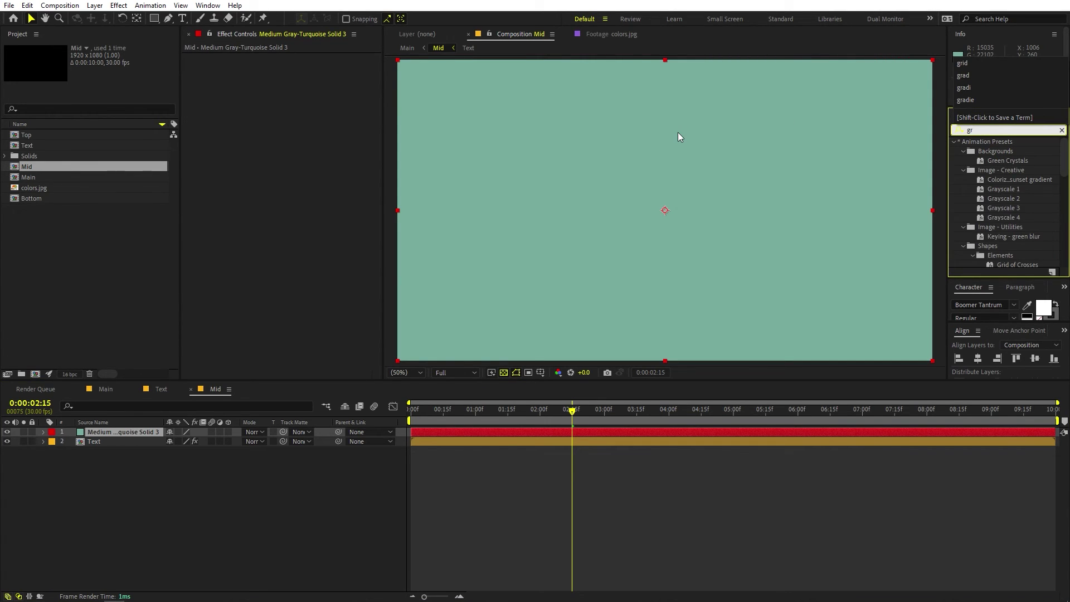
text(id)
click(985, 227)
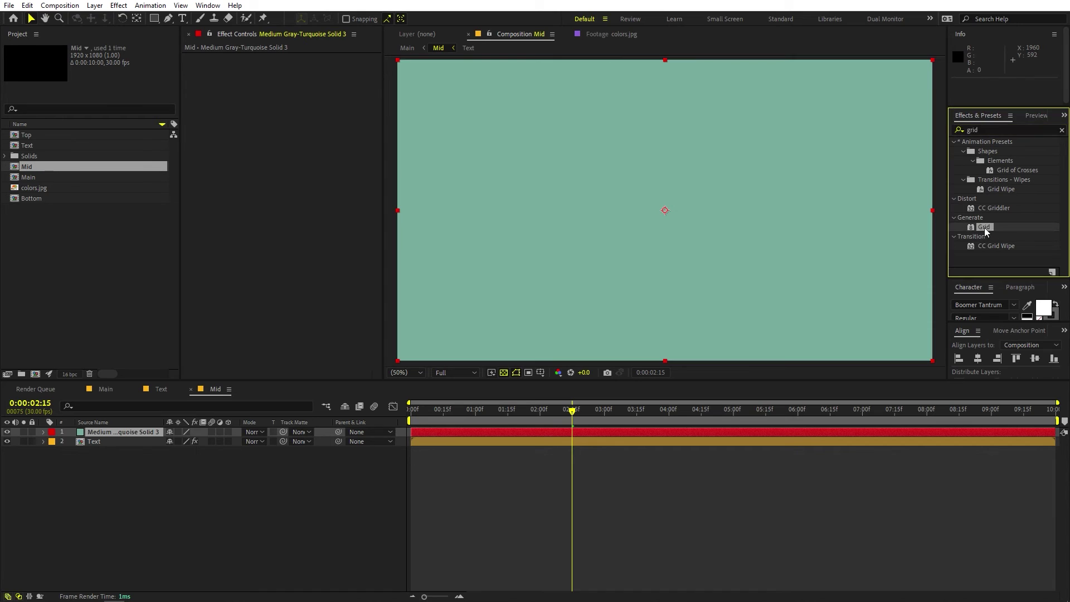
drag(985, 227, 123, 436)
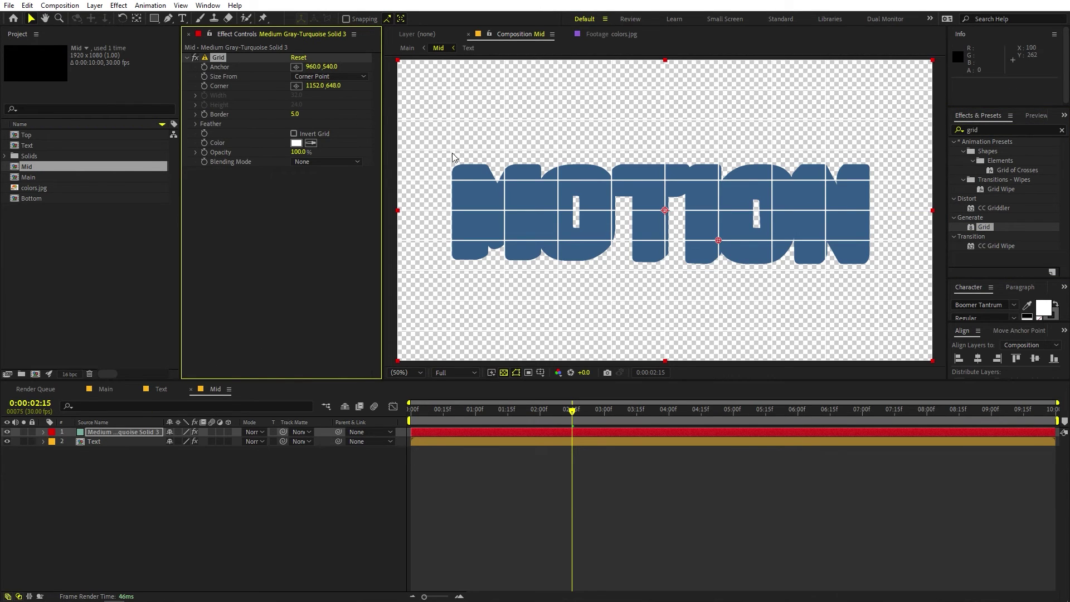
Set the Grid effect's line color to black (000000).
click(296, 143)
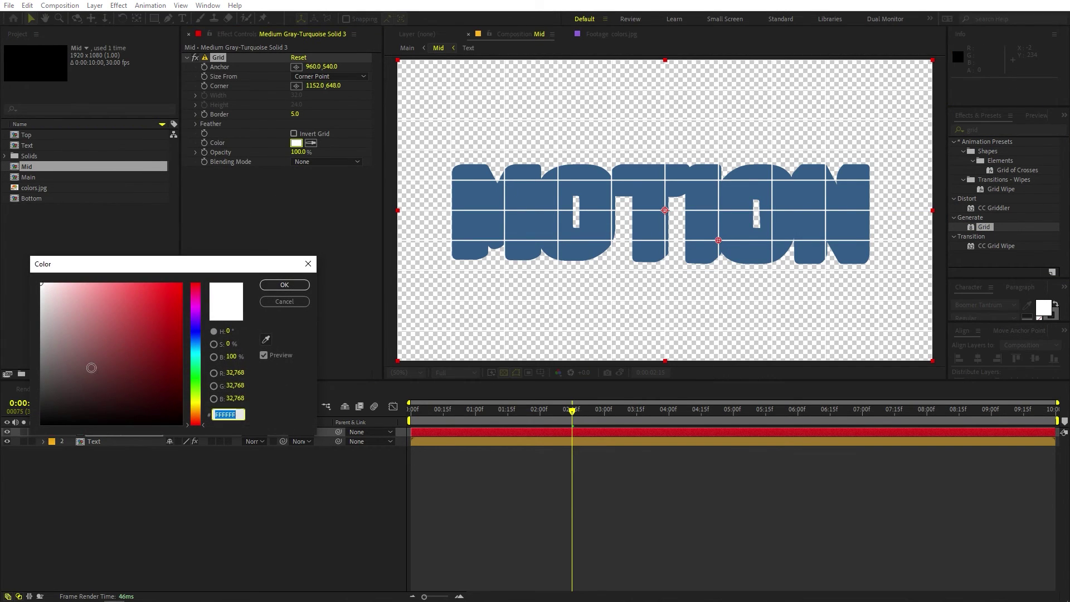
text(000000)
click(297, 284)
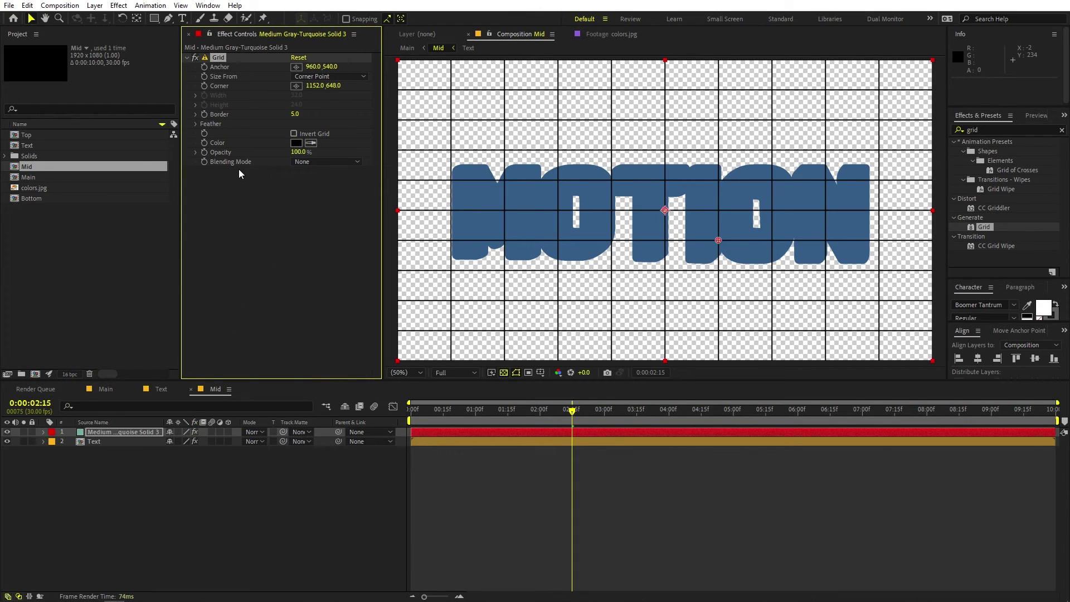
Size the Grid from Width & Height Sliders, with width 1581 and height 17.
click(314, 77)
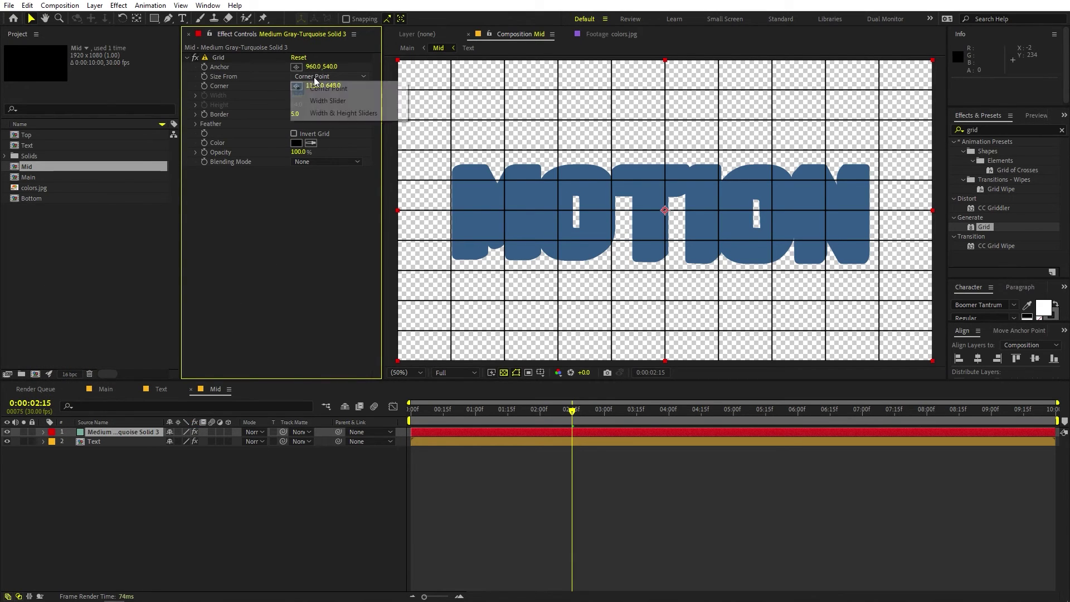
click(316, 113)
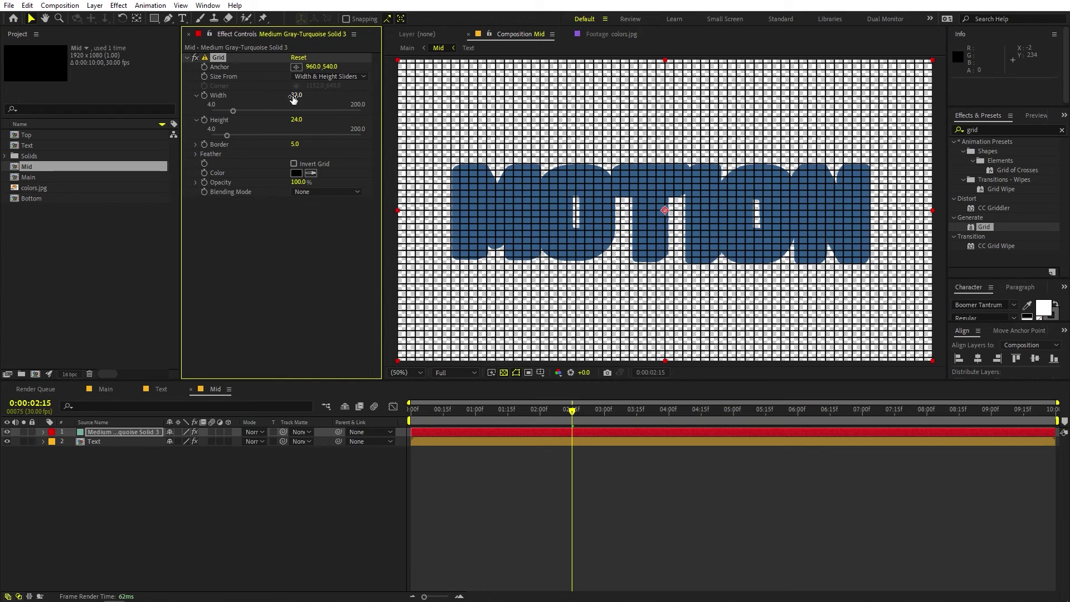
drag(288, 96, 1066, 110)
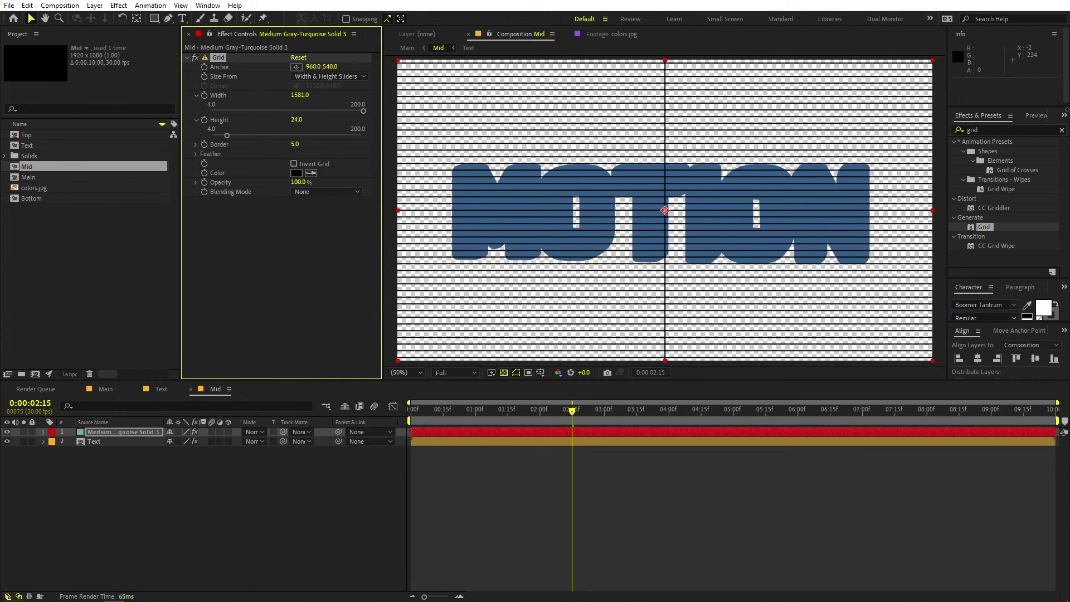
drag(296, 122, 296, 121)
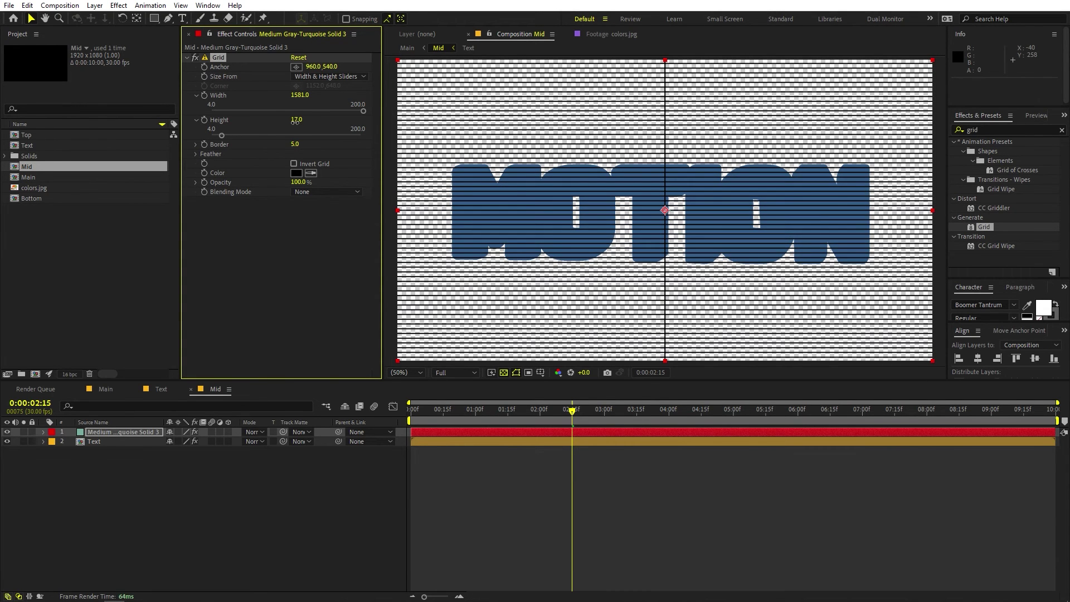
Find Turbulent Displace by searching for turb and apply it to the grid solid.
click(970, 132)
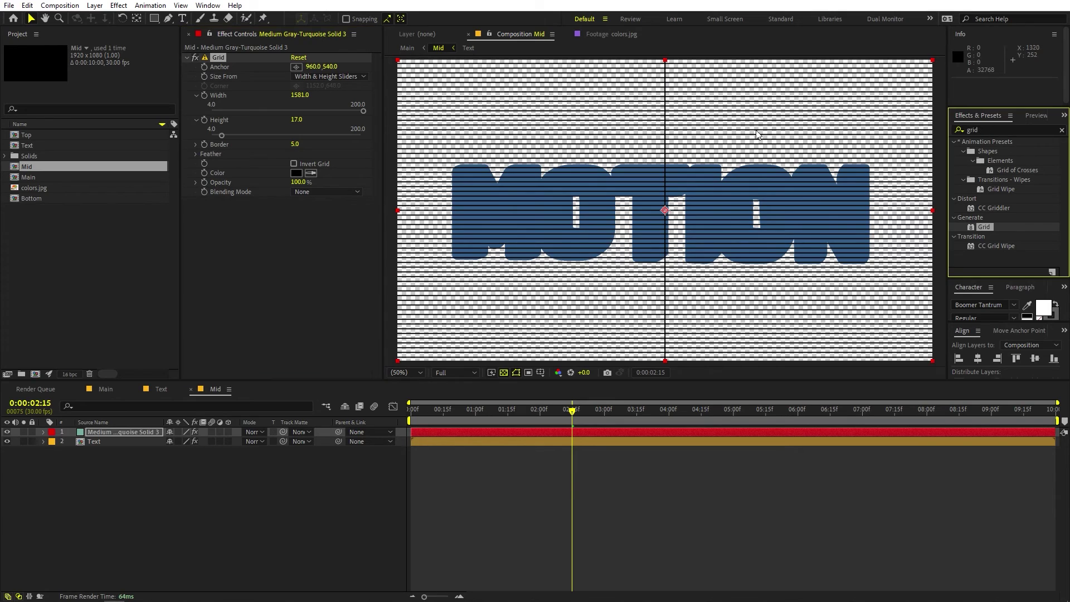
click(991, 130)
text(turb)
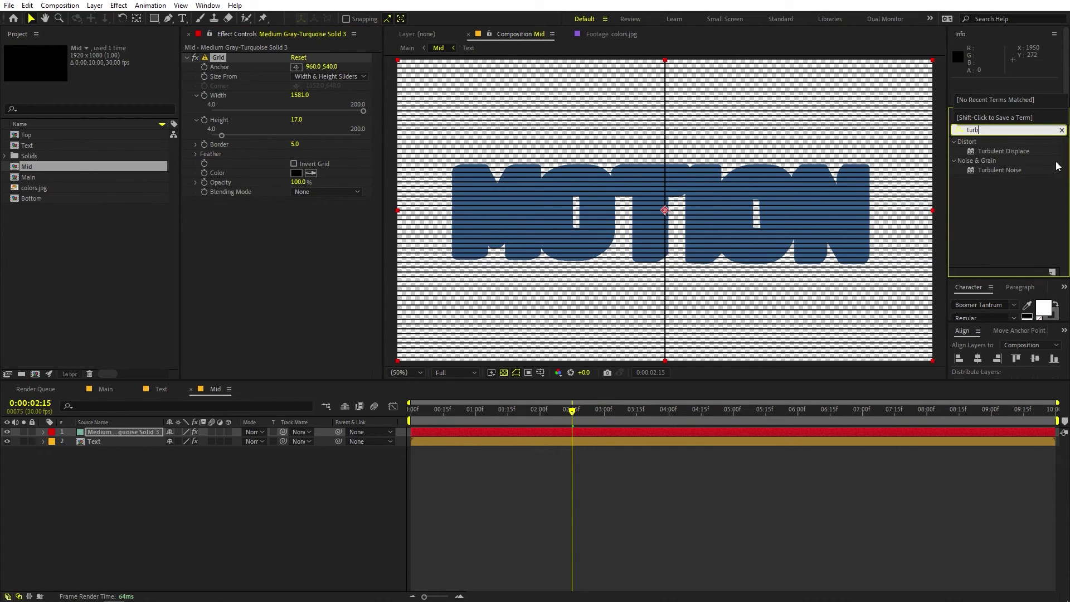
drag(1031, 157, 249, 266)
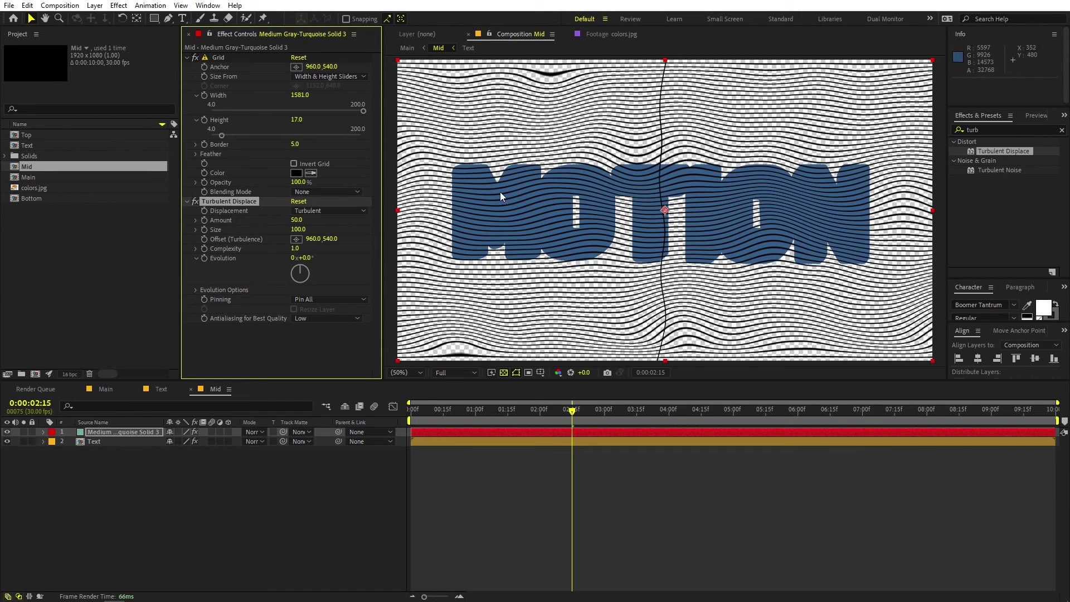
Set the Turbulent Displace amount to 85 and its size to 153.
key(slash)
scroll(562, 173, left, 10)
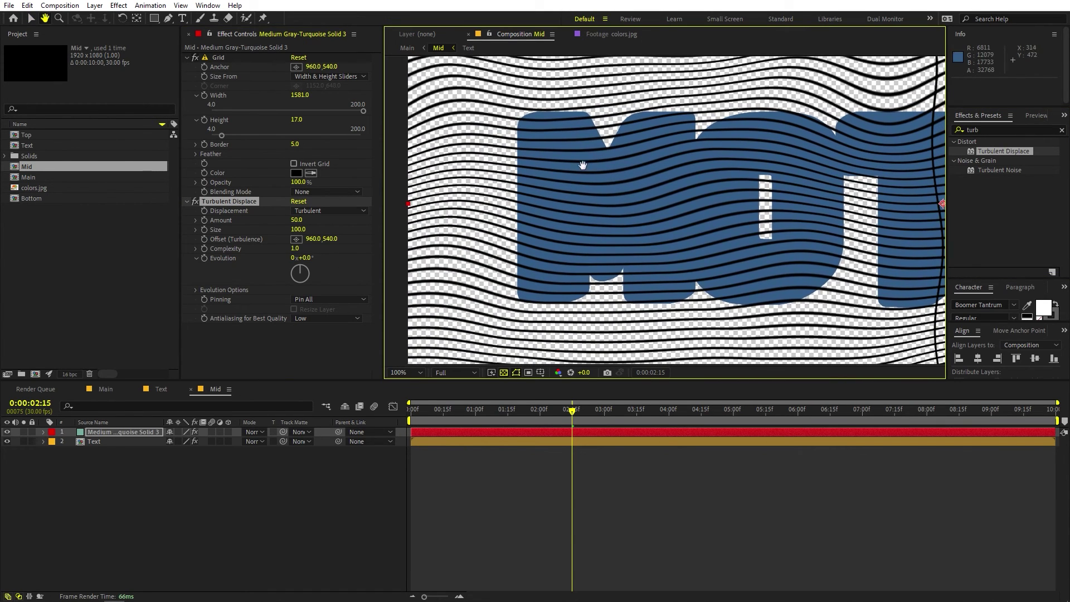
click(296, 220)
text(85)
key(Return)
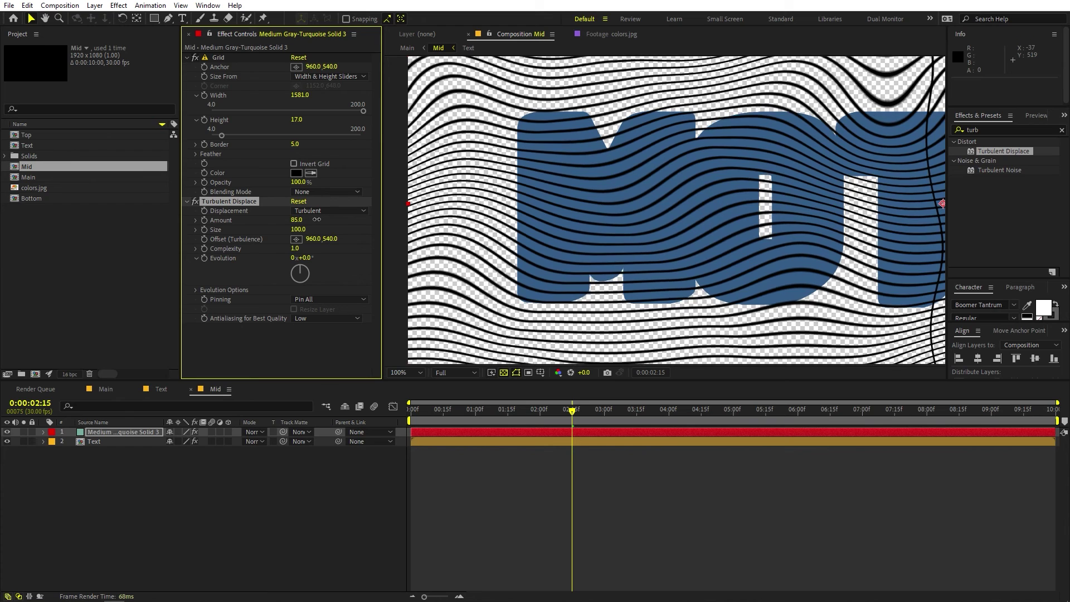
click(311, 229)
drag(299, 229, 330, 233)
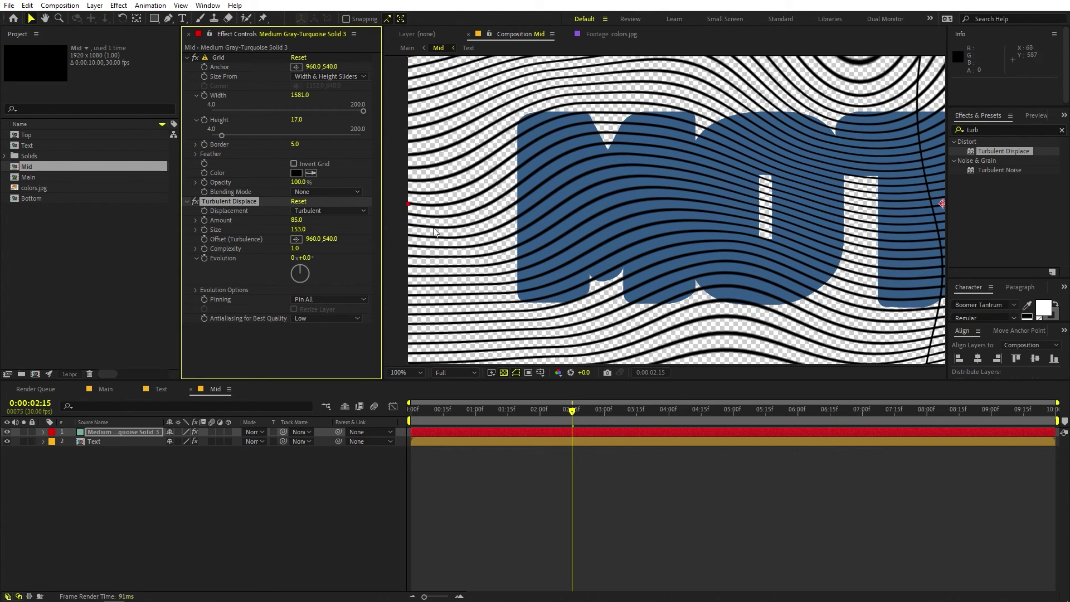
Thicken the Grid border to 6.2 and set the grid height to 18.4.
mouse_move(297, 123)
mouse_down()
mouse_move(312, 123)
mouse_move(295, 124)
mouse_move(306, 144)
mouse_move(296, 145)
mouse_up()
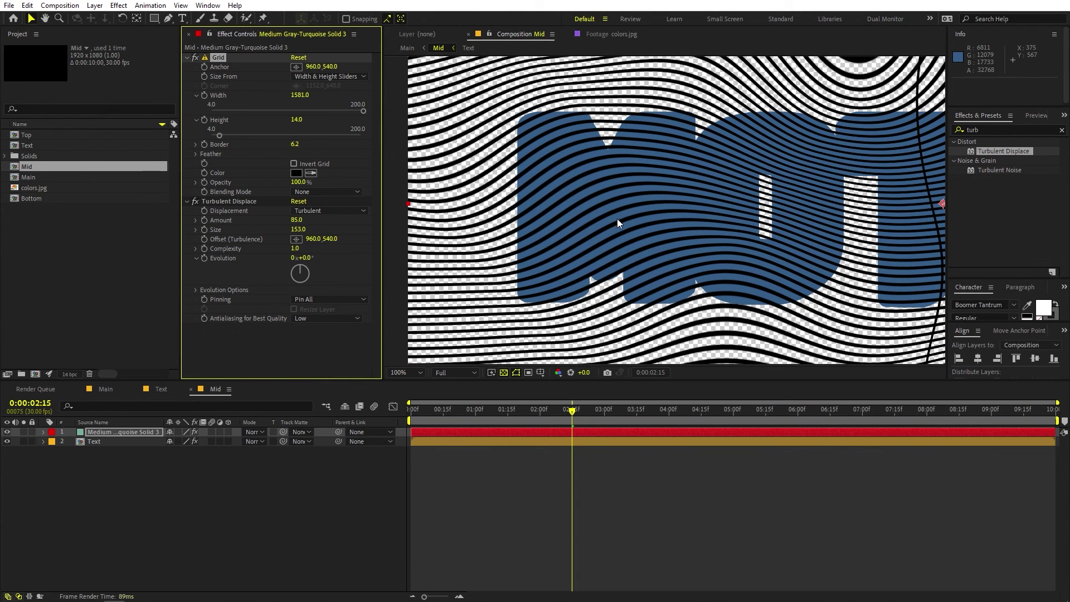
scroll(618, 225, down, 1)
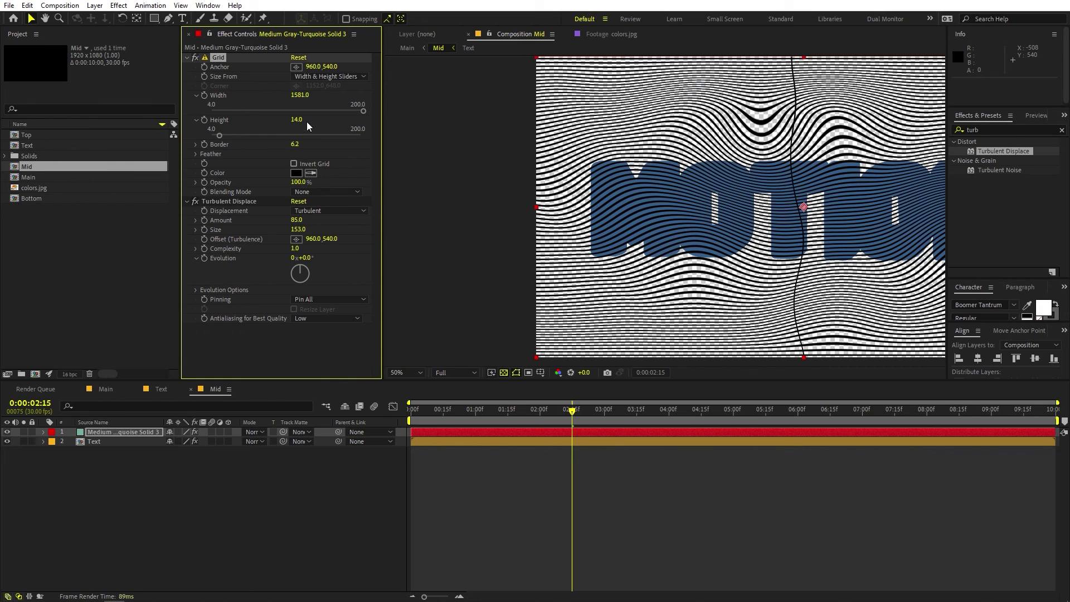
drag(301, 120, 343, 121)
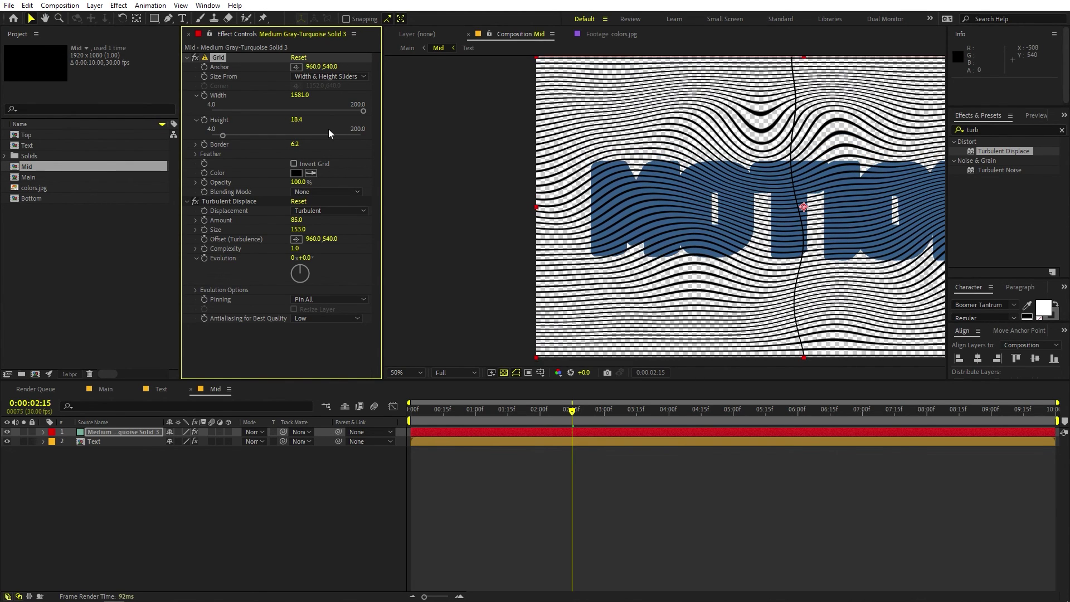
Duplicate the Text layer, place the copy above the grid solid, and use it as the solid's track matte.
click(116, 443)
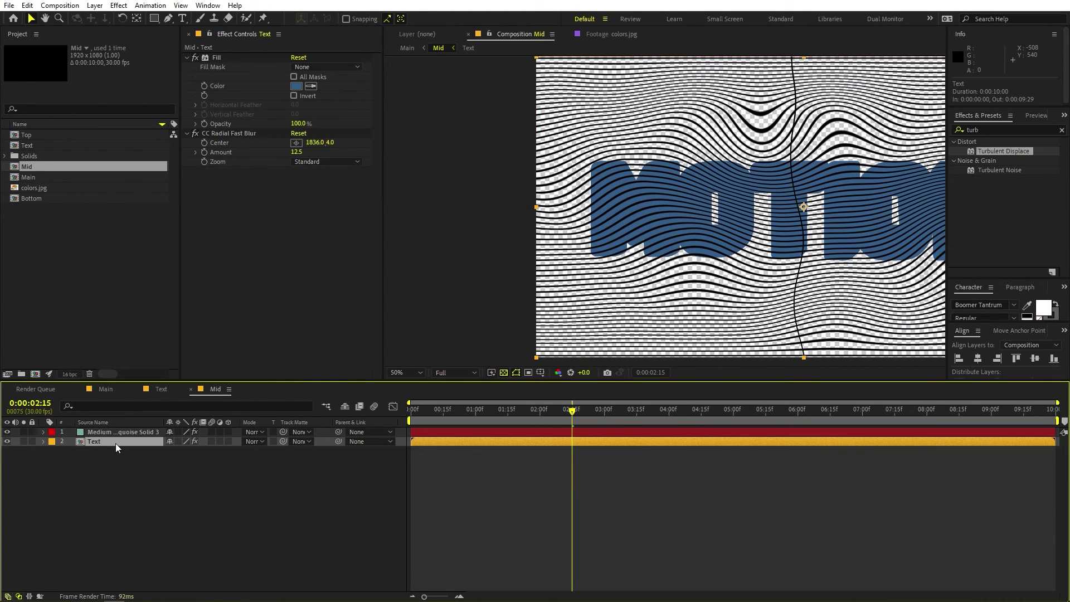
key(ctrl+d)
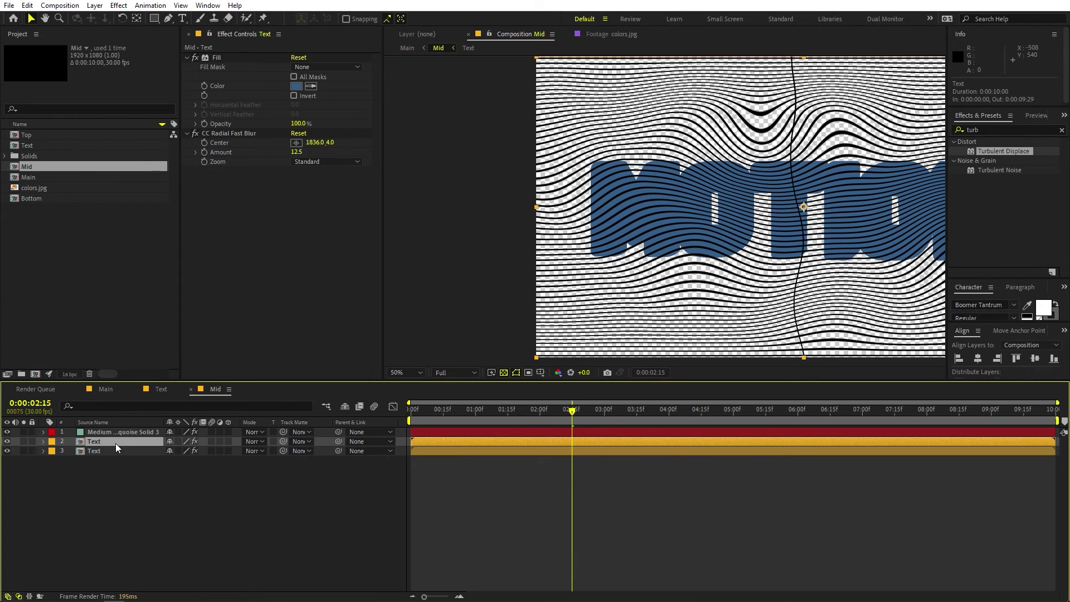
drag(116, 444, 117, 428)
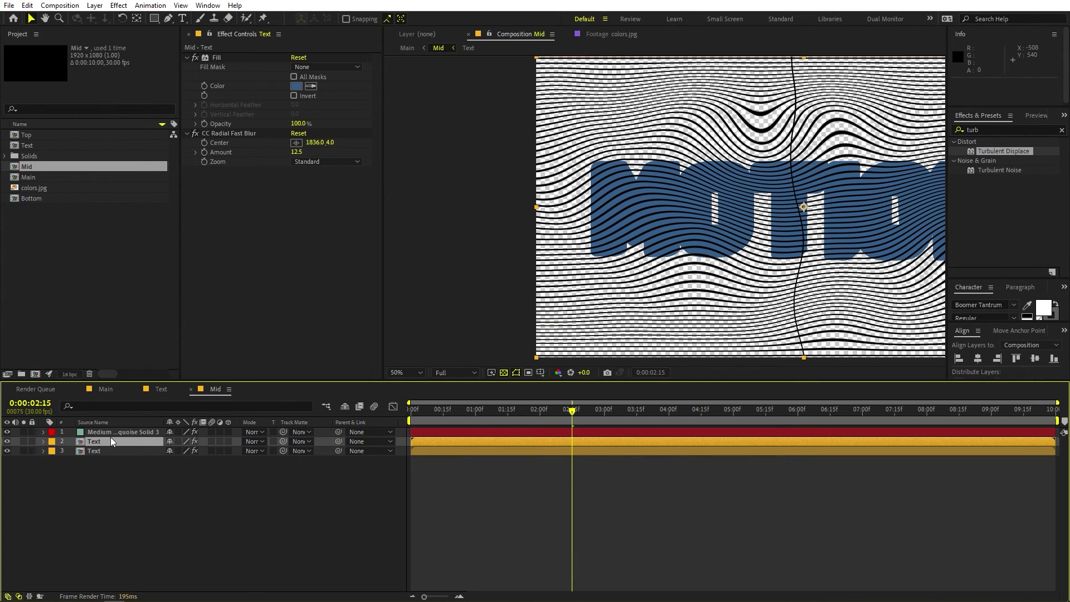
click(111, 437)
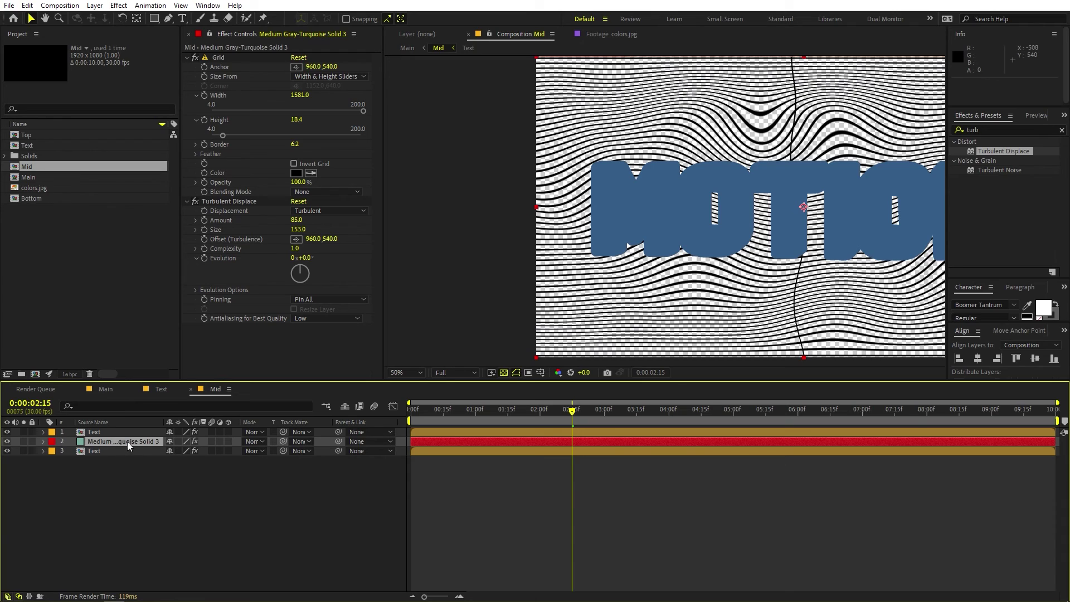
drag(283, 442, 95, 435)
click(267, 518)
Move the Grid anchor to 1798, 540 so its vertical line clears the letters.
key(h)
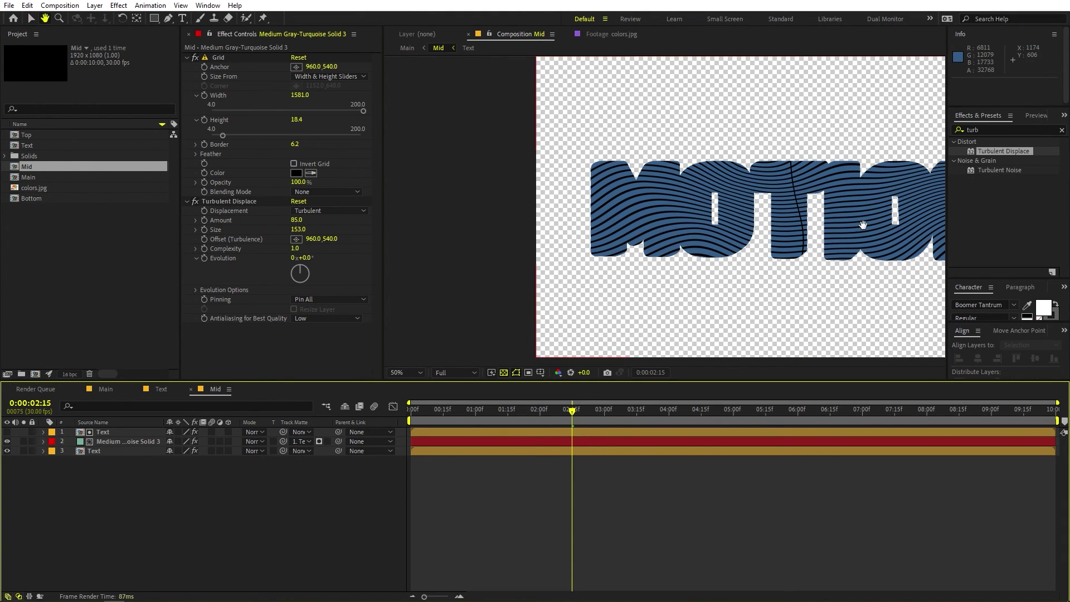
drag(863, 224, 769, 214)
key(v)
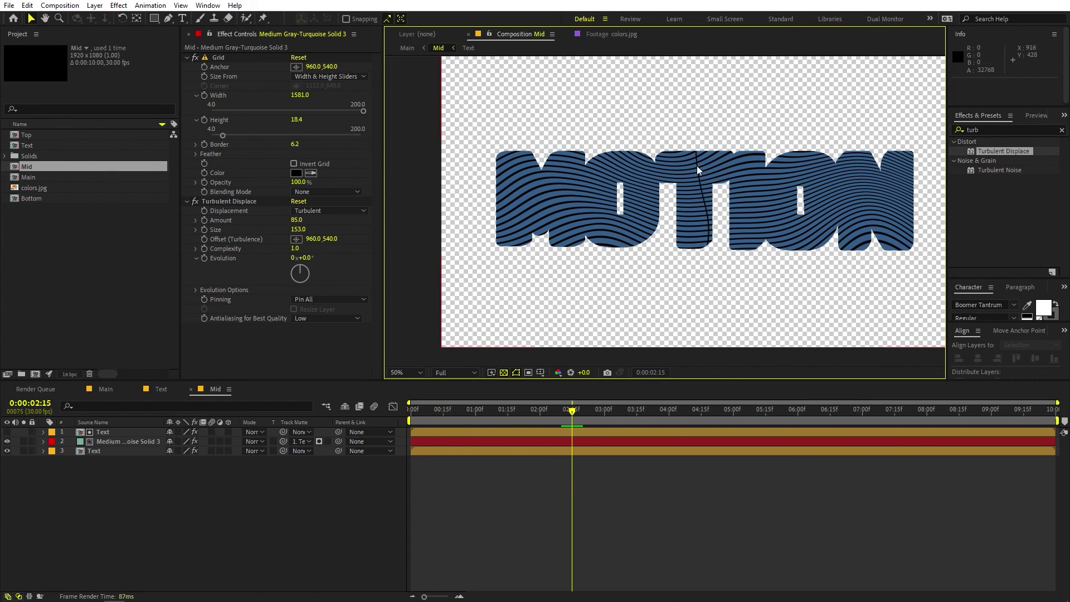
mouse_move(312, 67)
mouse_down()
mouse_move(650, 89)
mouse_move(800, 83)
mouse_up()
Preview the Mid composition from the first frame, then examine the striped extrusion up close in Main.
click(499, 422)
key(Home)
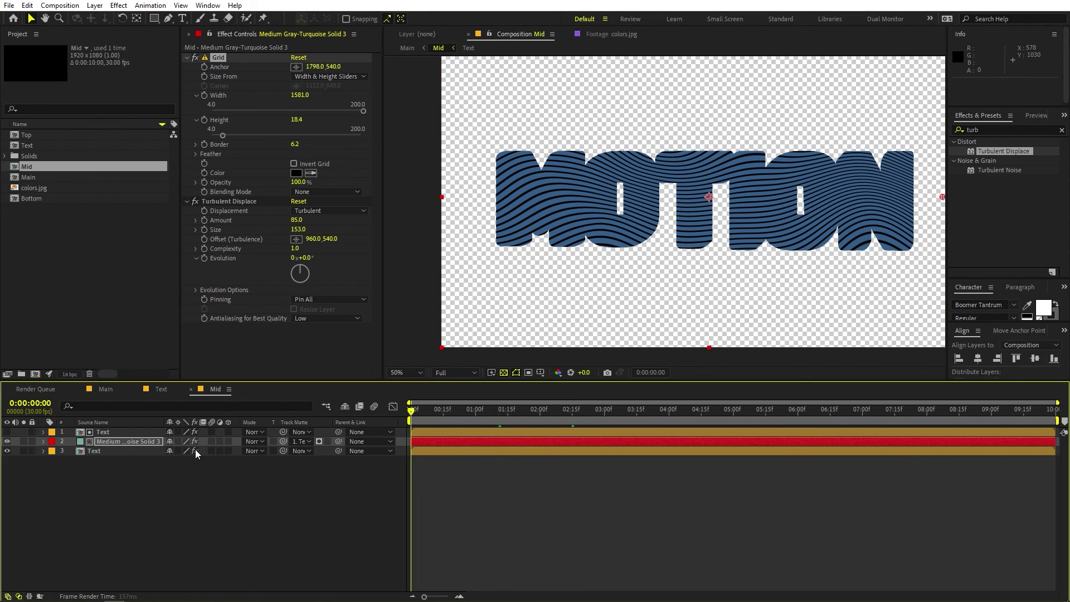
key(space)
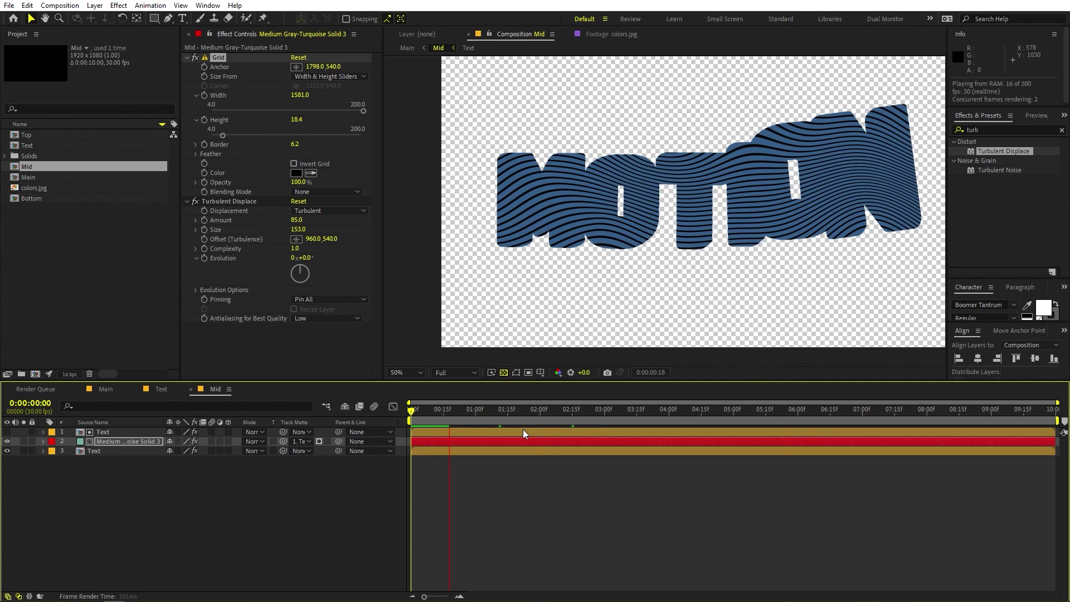
key(space)
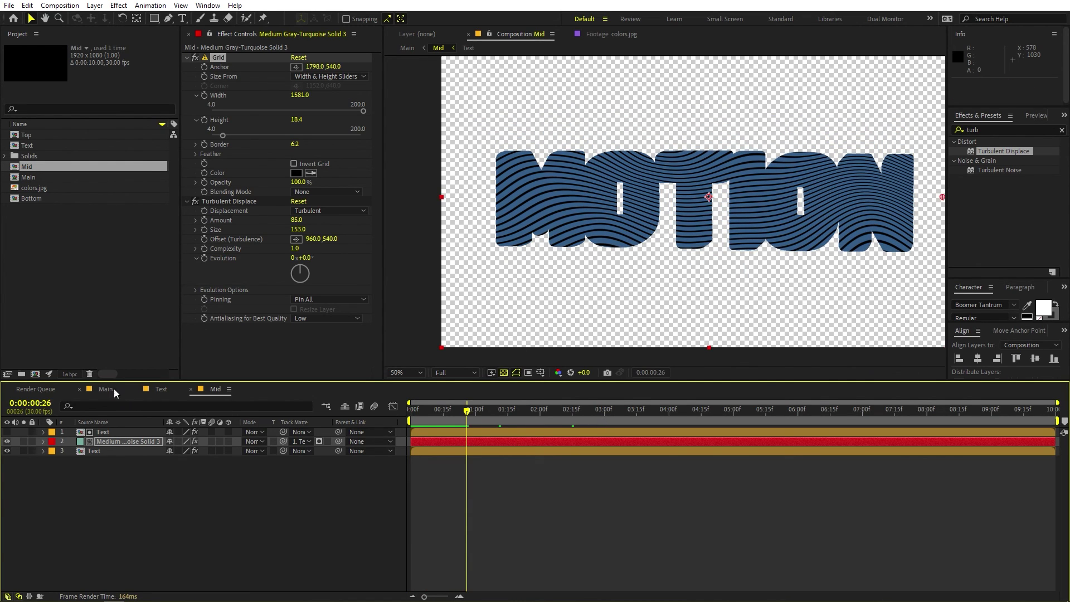
click(106, 389)
click(600, 514)
scroll(656, 315, down, 4)
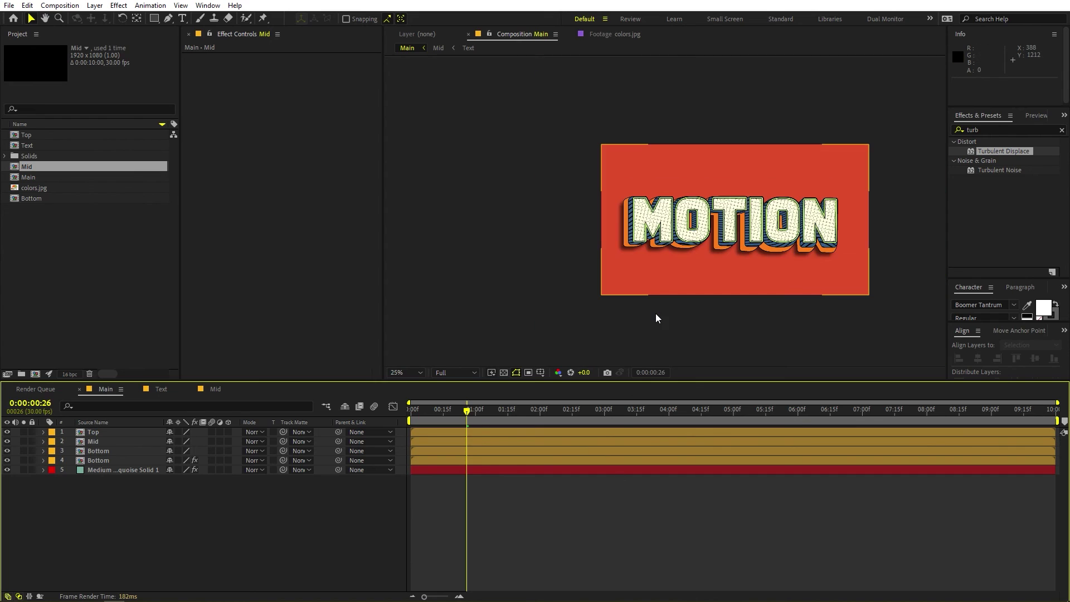
scroll(657, 313, up, 4)
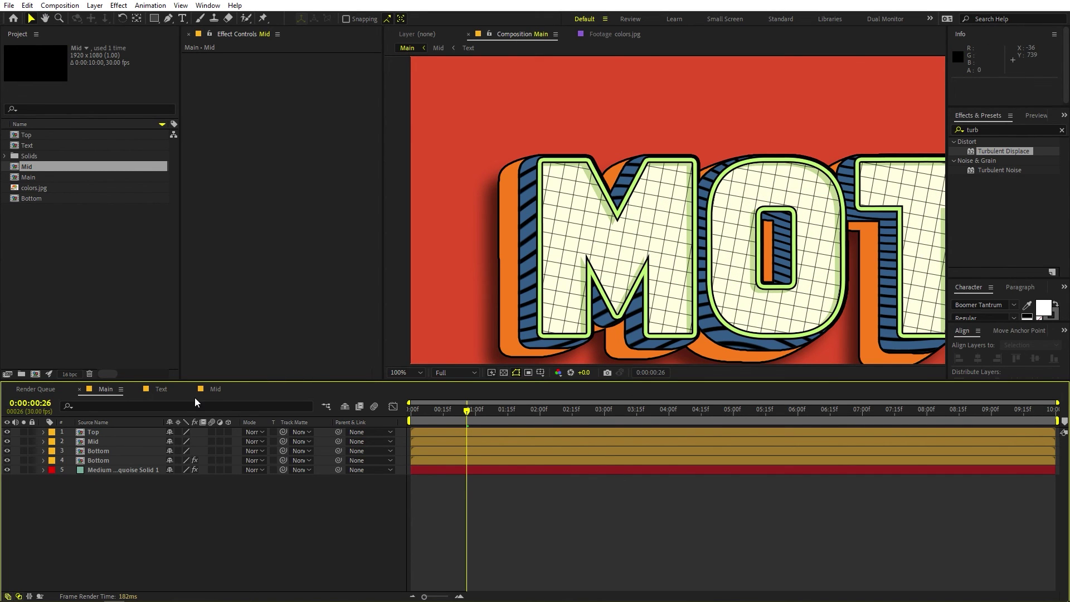
Thin the Grid border in Mid to about 2.3 and return to the Main composition.
click(216, 390)
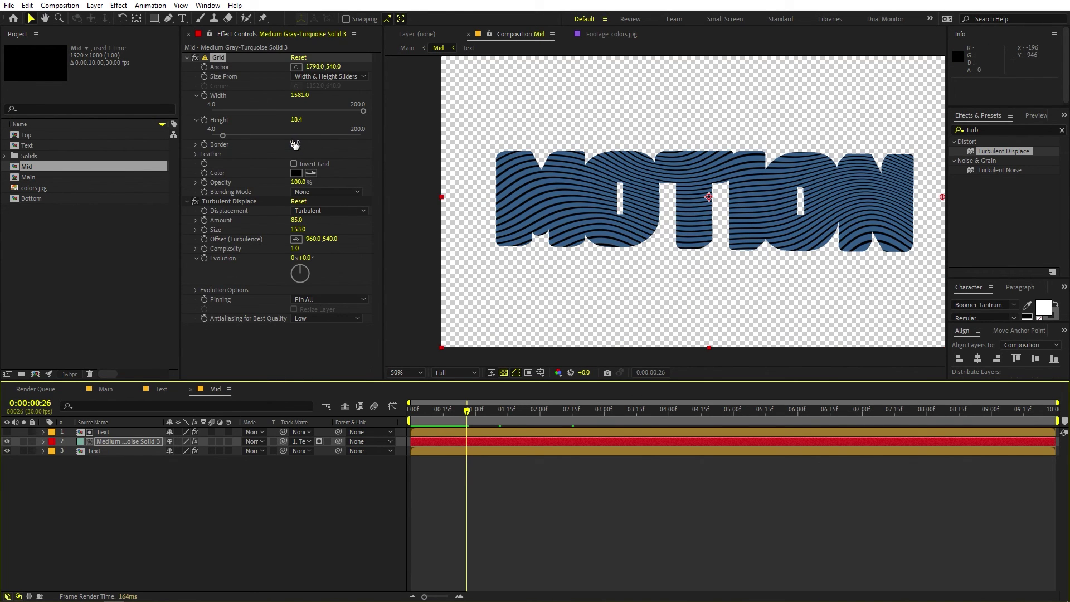
drag(295, 144, 248, 155)
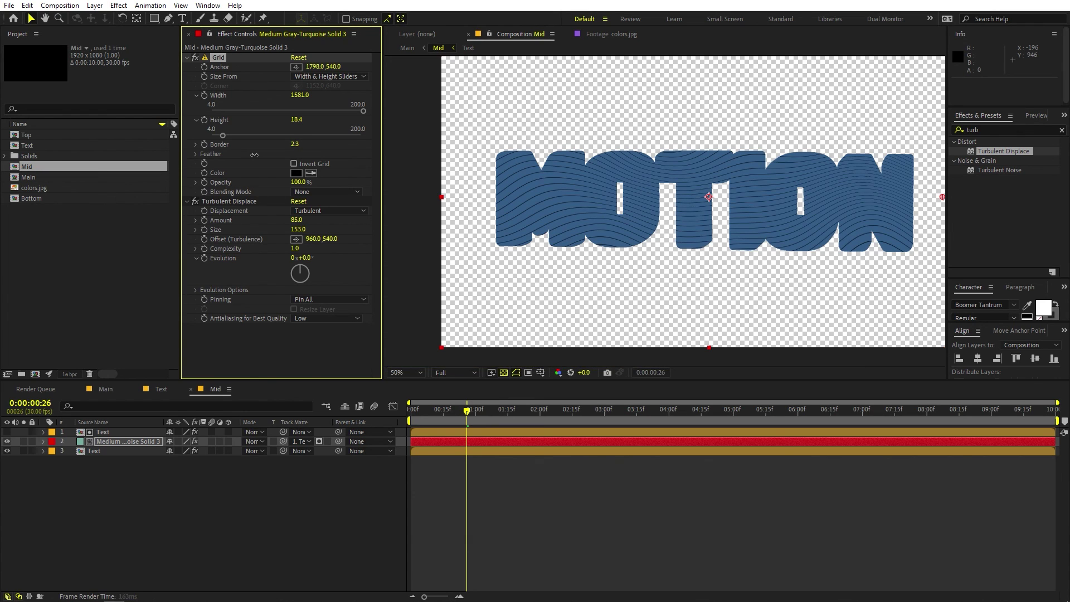
click(105, 389)
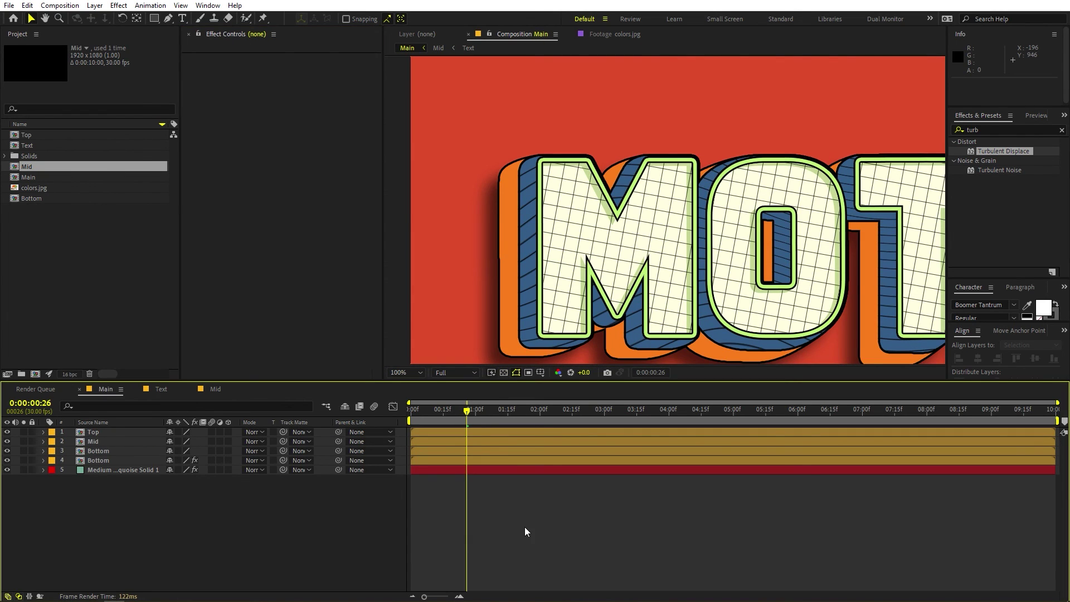
Fit the Main composition in the viewer and preview the animation from the first frame.
click(405, 373)
click(429, 393)
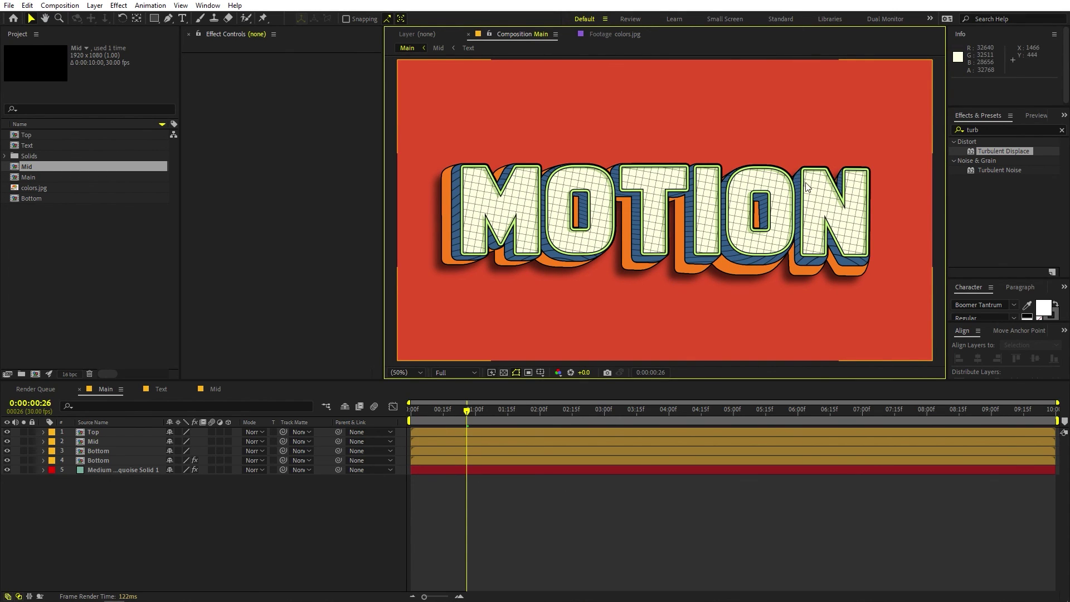
click(583, 486)
key(Home)
key(space)
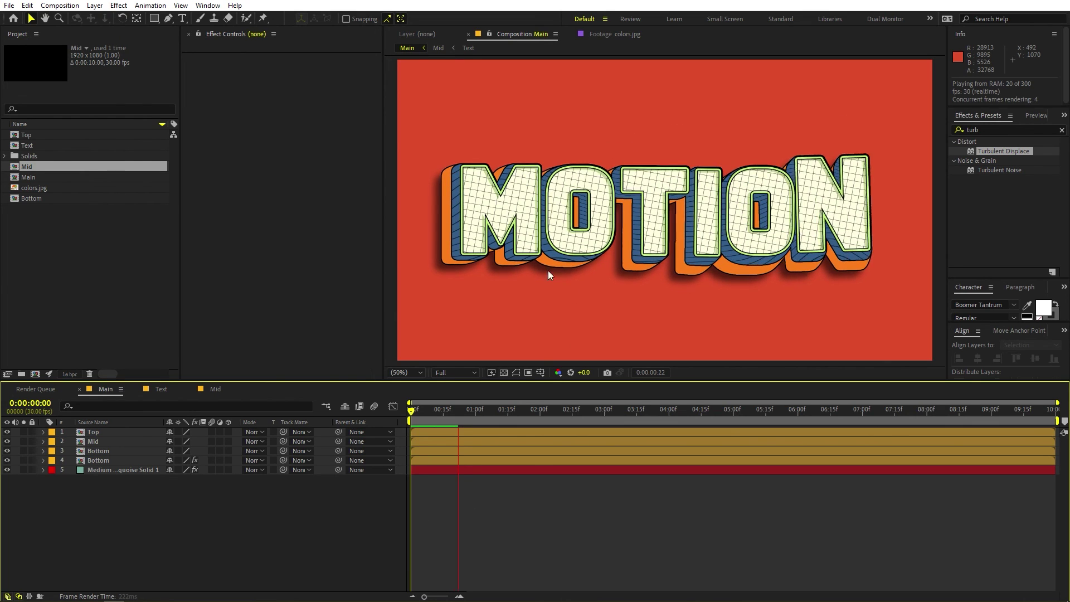
key(space)
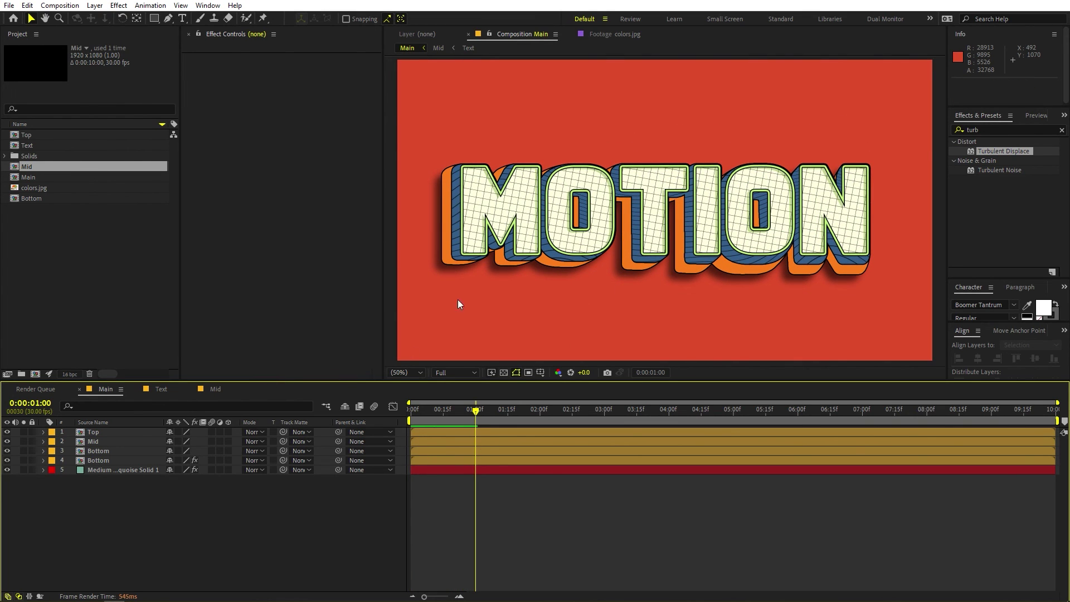
In the Text composition, collapse the text layer's properties and replace the word MOTION with "3D TEXT".
click(161, 389)
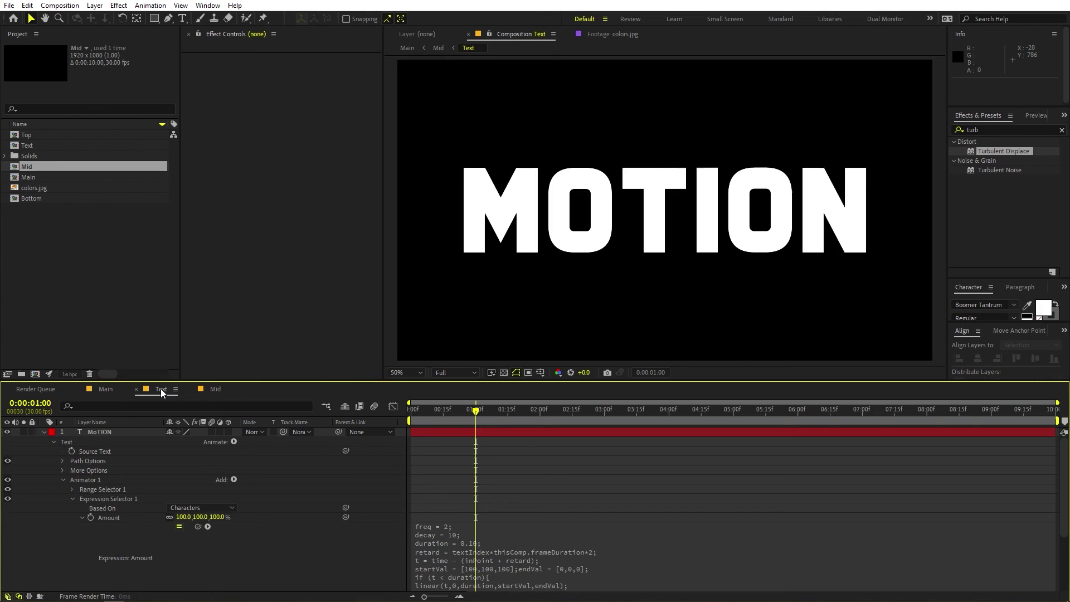
click(44, 432)
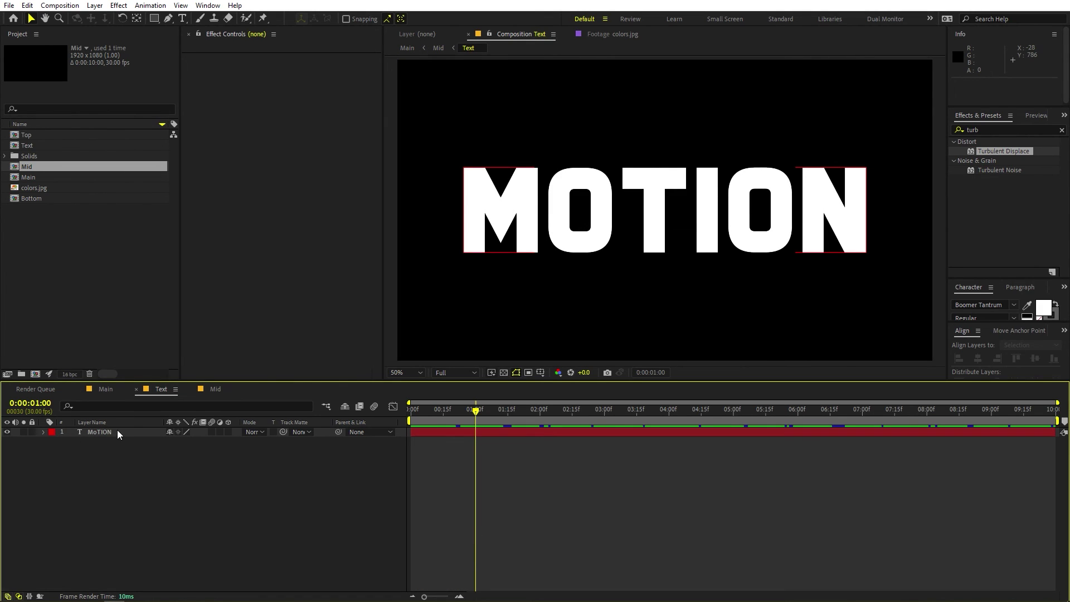
double_click(117, 433)
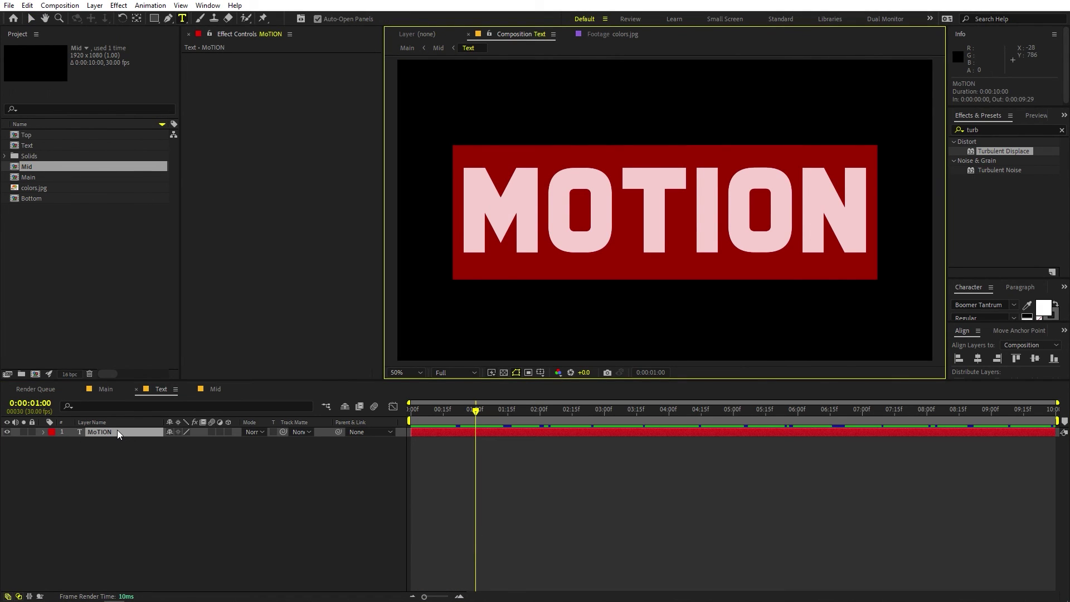
text(3D TEXT)
click(160, 534)
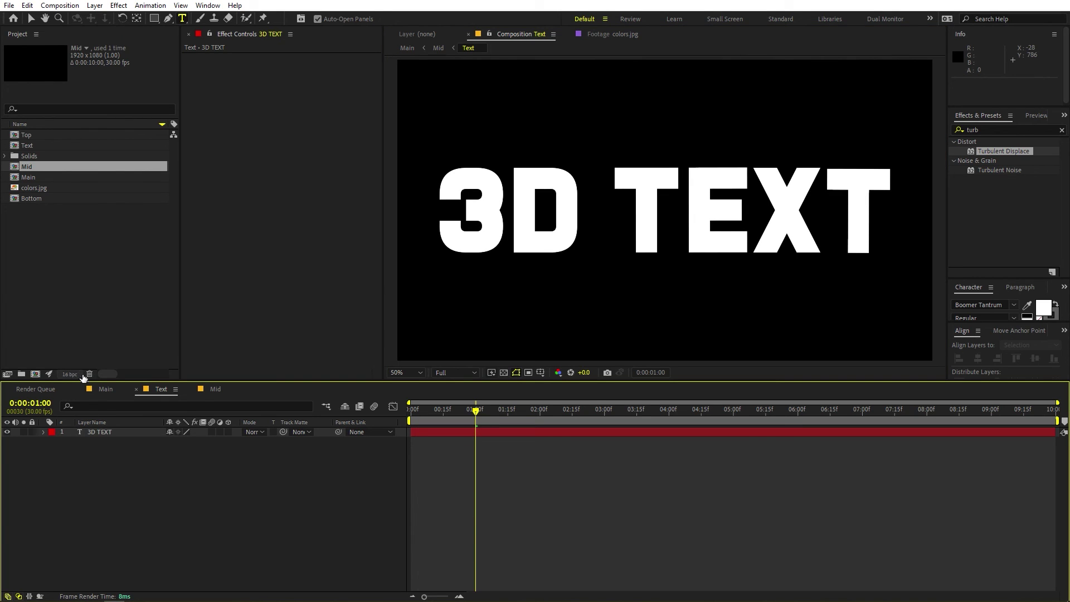
Preview the Main composition from the first frame with the new wording, and scrub through the first second or so.
click(105, 389)
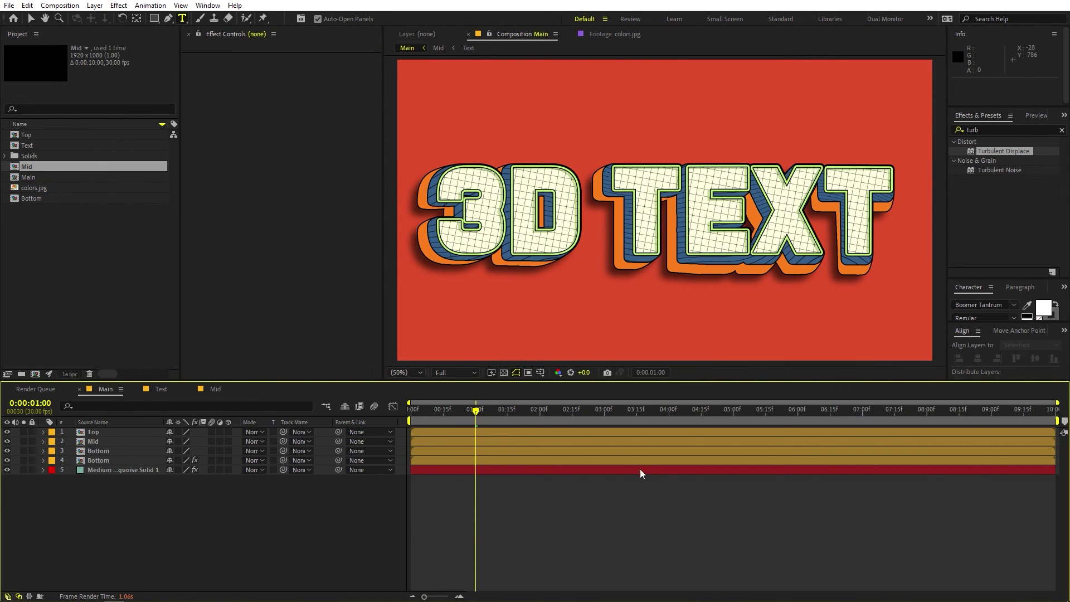
key(Home)
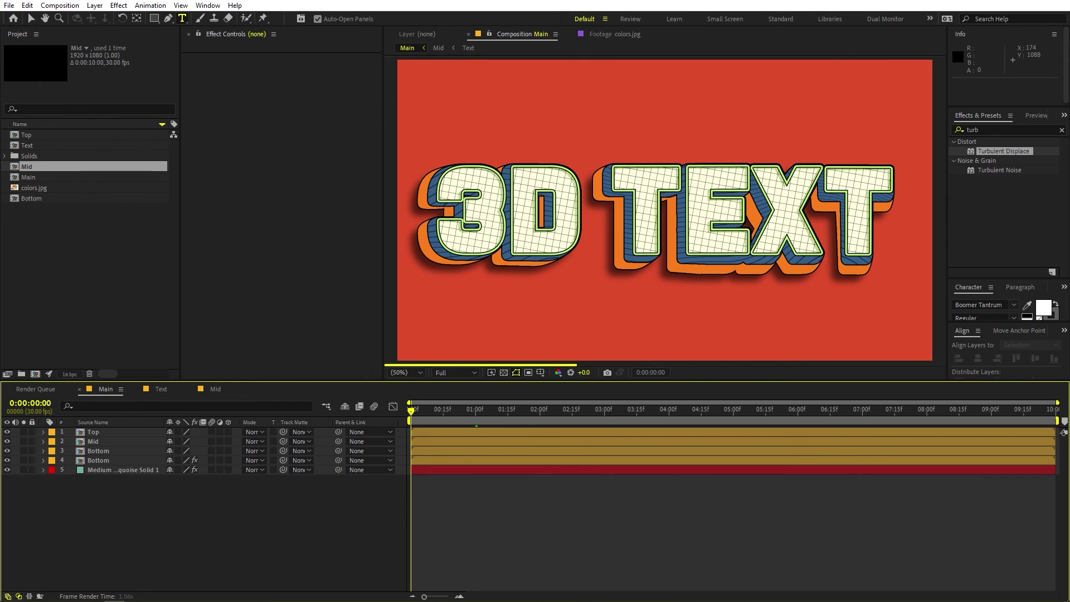
key(space)
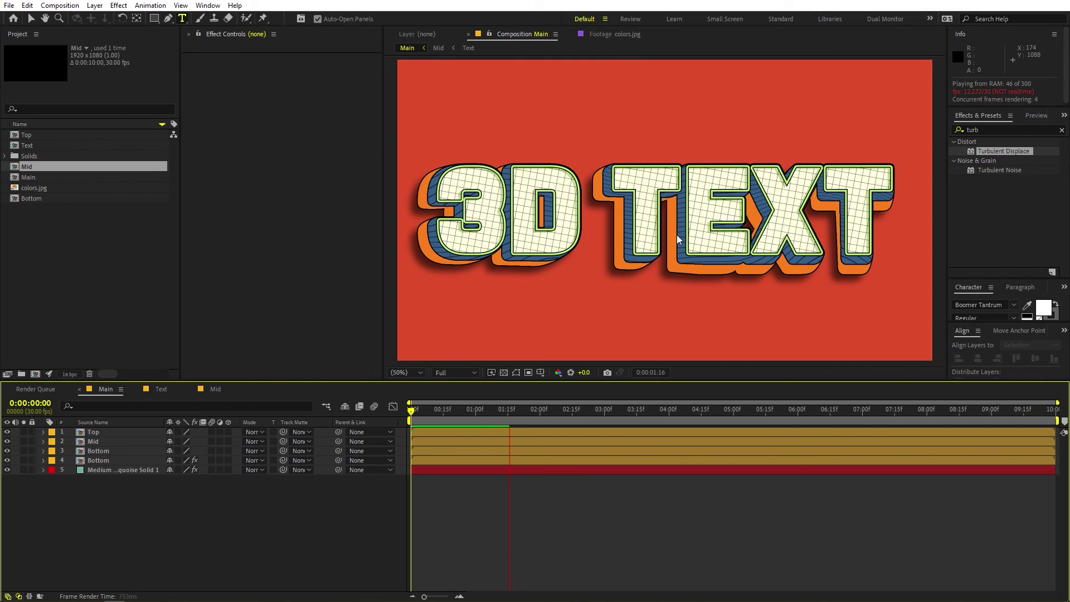
key(space)
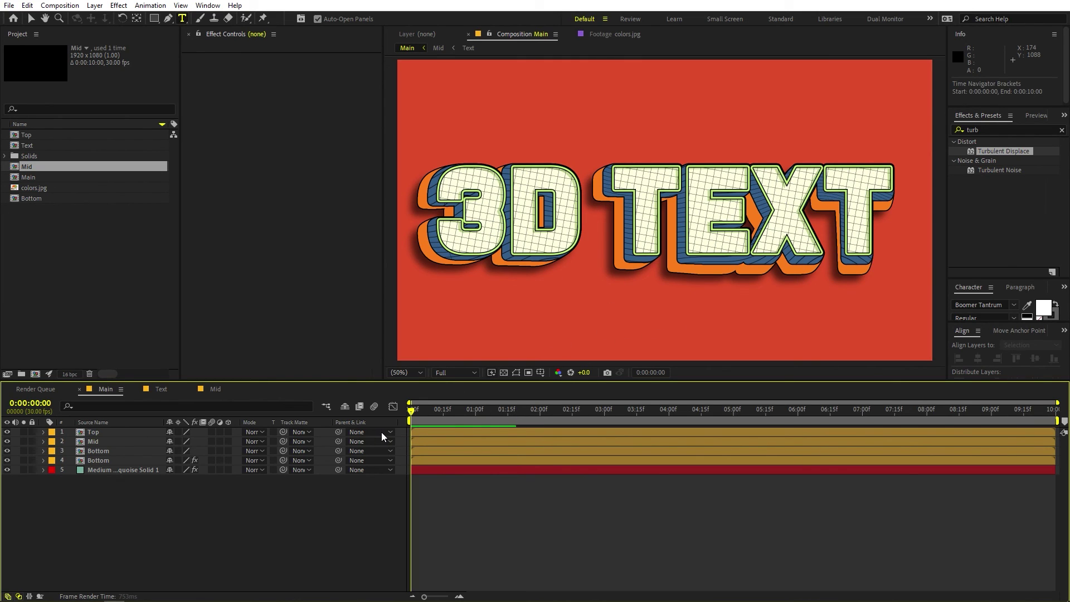
drag(423, 414, 489, 415)
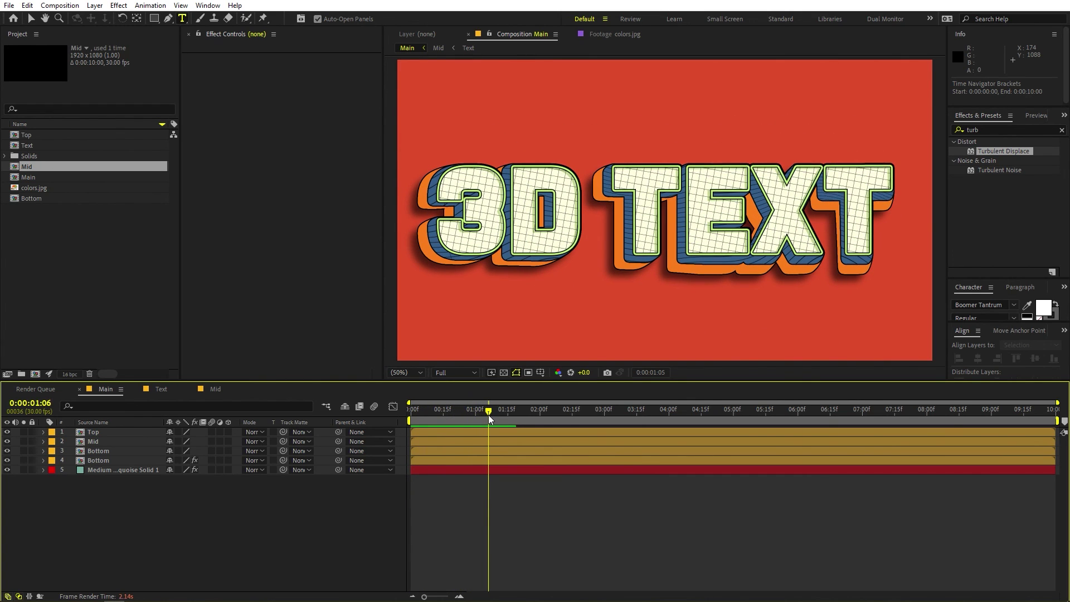